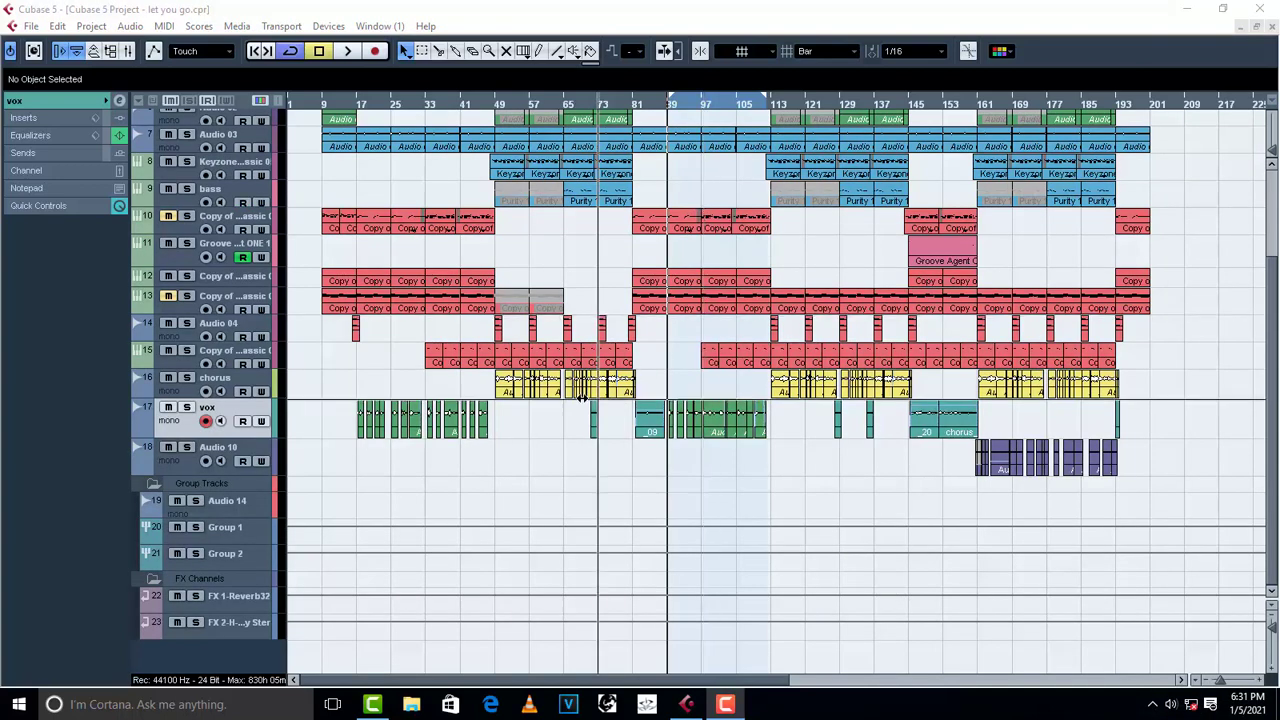
- Play back the unprocessed vocal in the loop from bar 89, stop, and select the vox clips in that section
{"action": "key", "text": "F2"}
{"action": "key", "text": "space"}
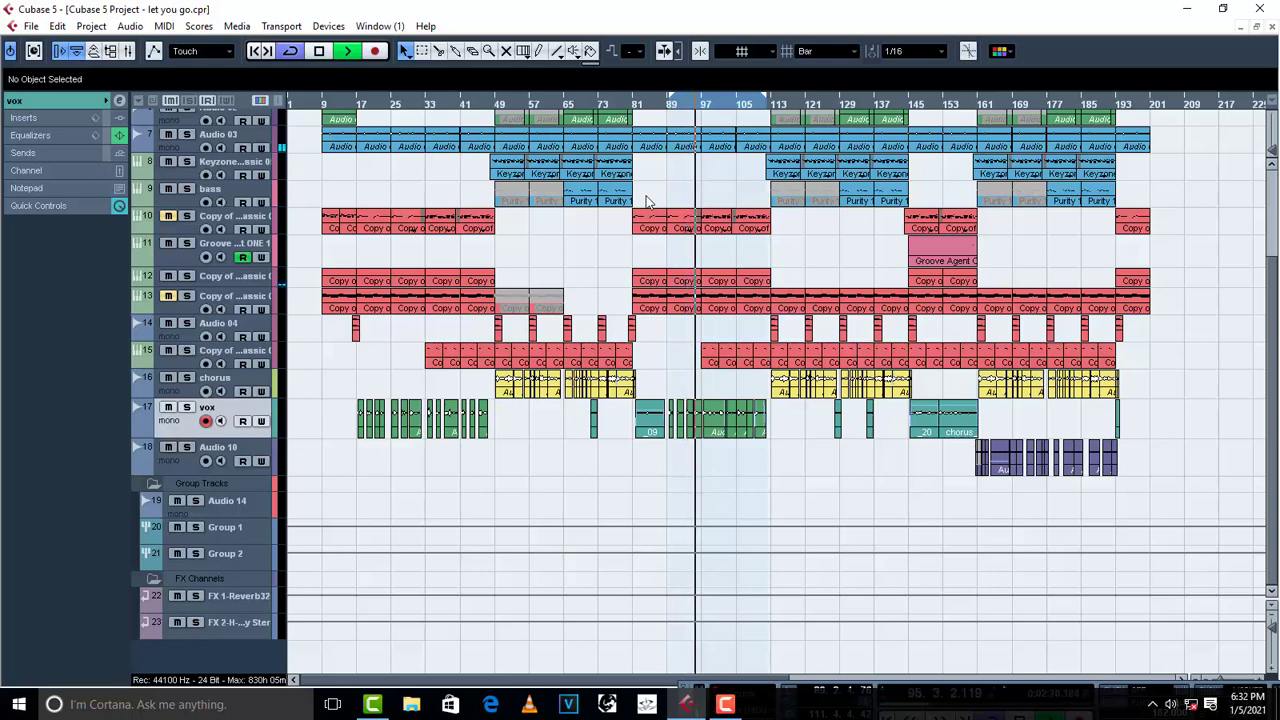
{"action": "key", "text": "space"}
{"action": "left_click", "coordinate": [727, 420]}
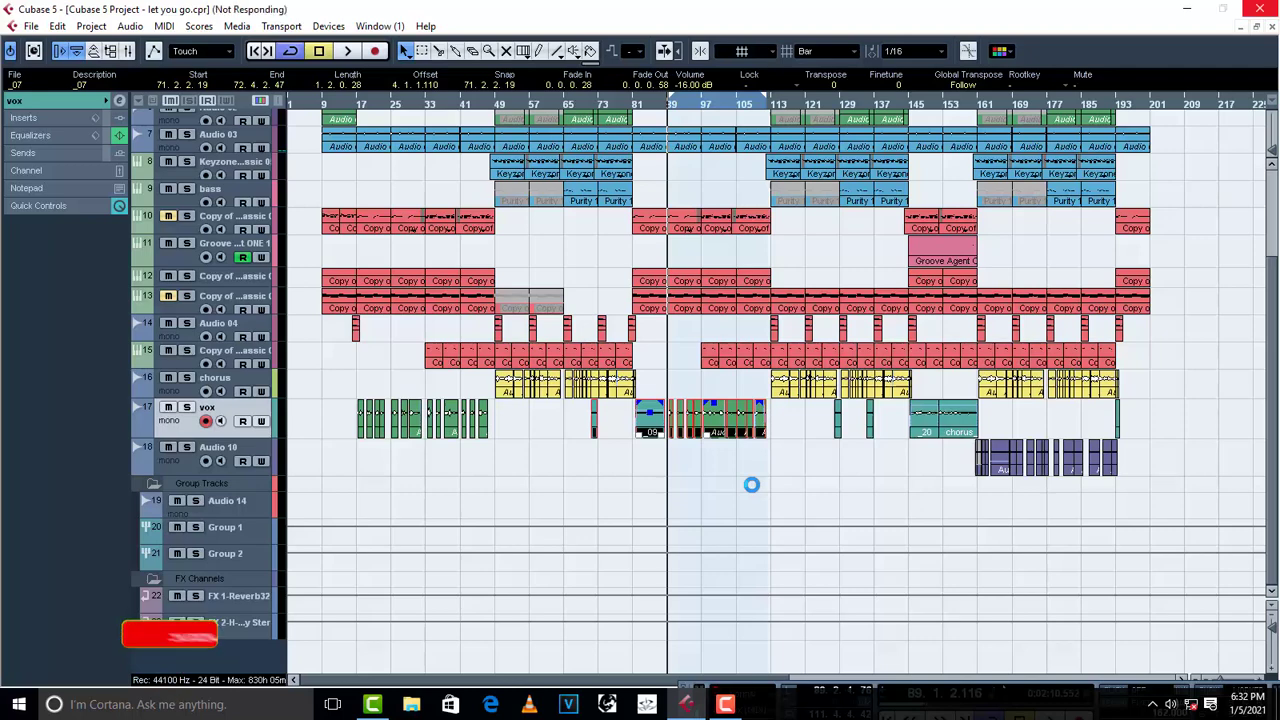
- Load the RVox Stereo plug-in into the first insert slot of the vox track
{"action": "left_click", "coordinate": [35, 117]}
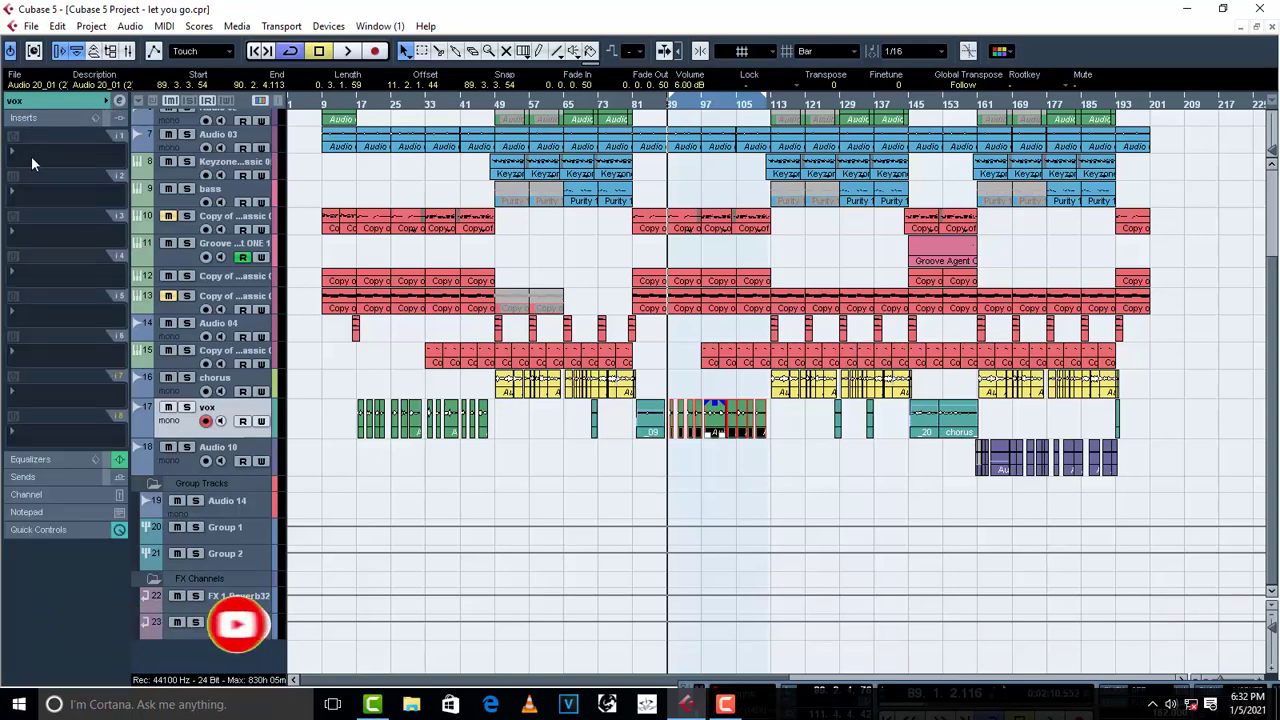
{"action": "left_click", "coordinate": [31, 156]}
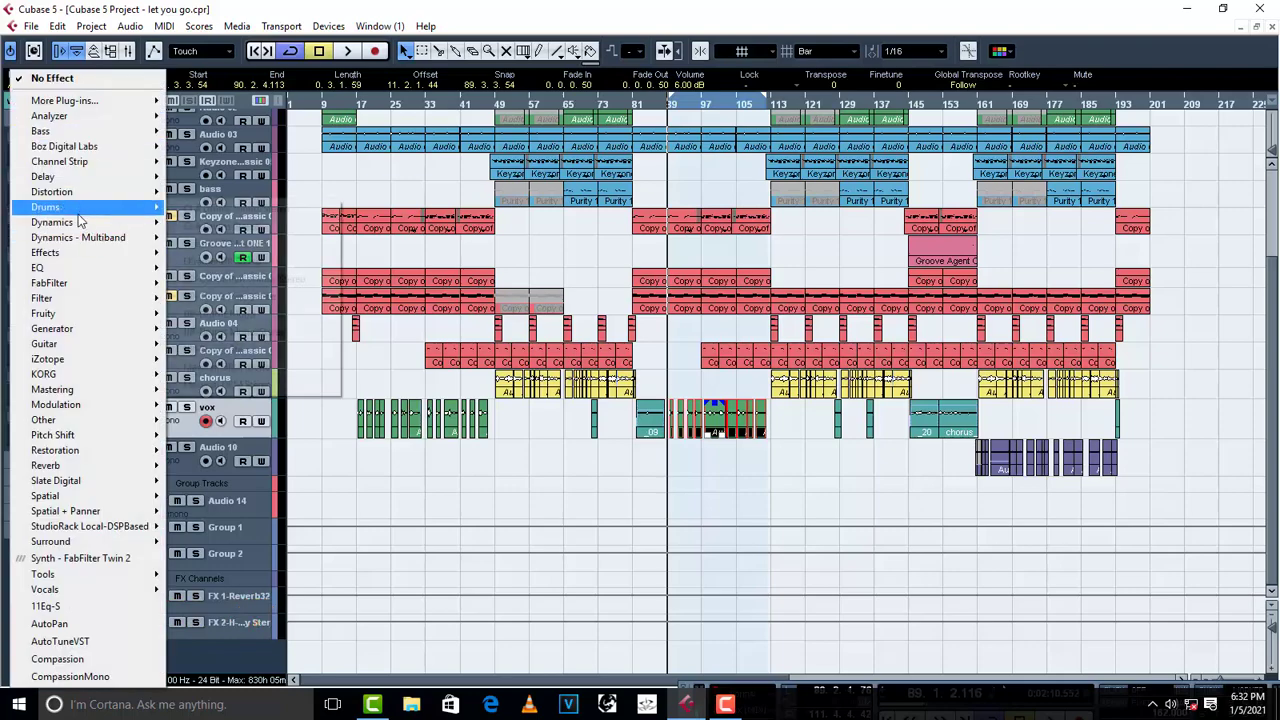
{"action": "mouse_move", "coordinate": [80, 222]}
{"action": "mouse_move", "coordinate": [240, 23]}
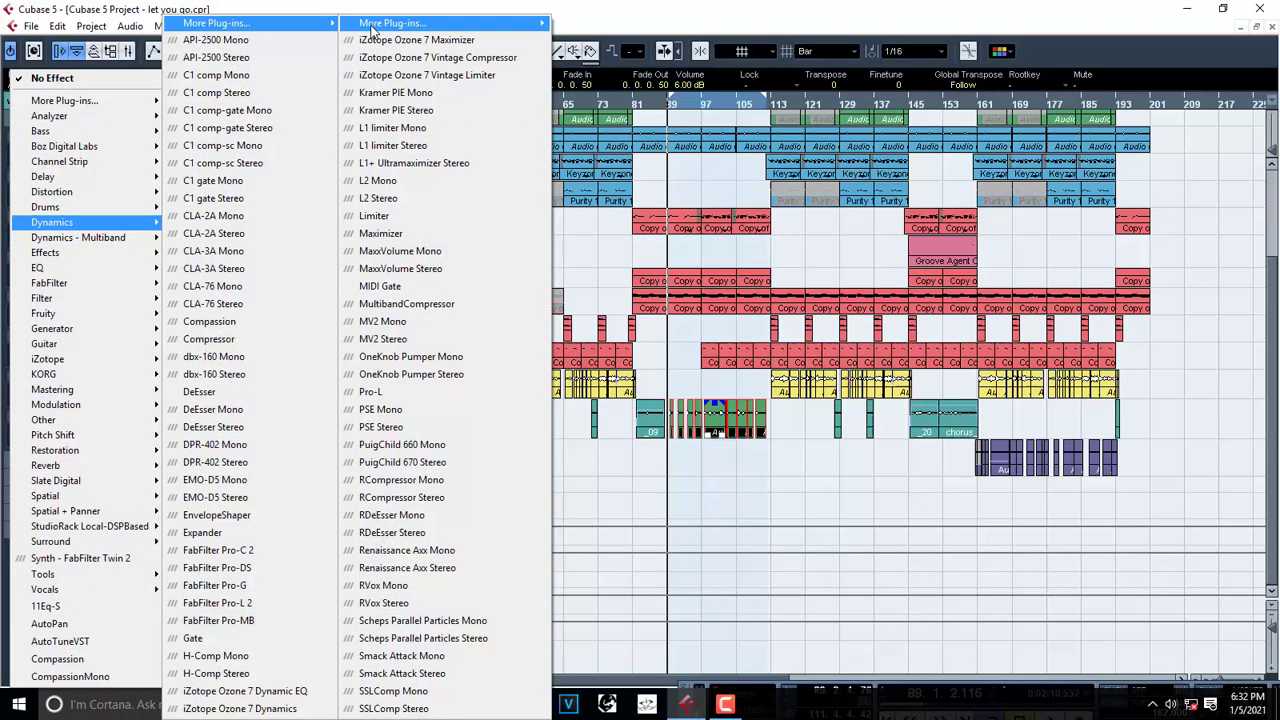
{"action": "left_click", "coordinate": [432, 603]}
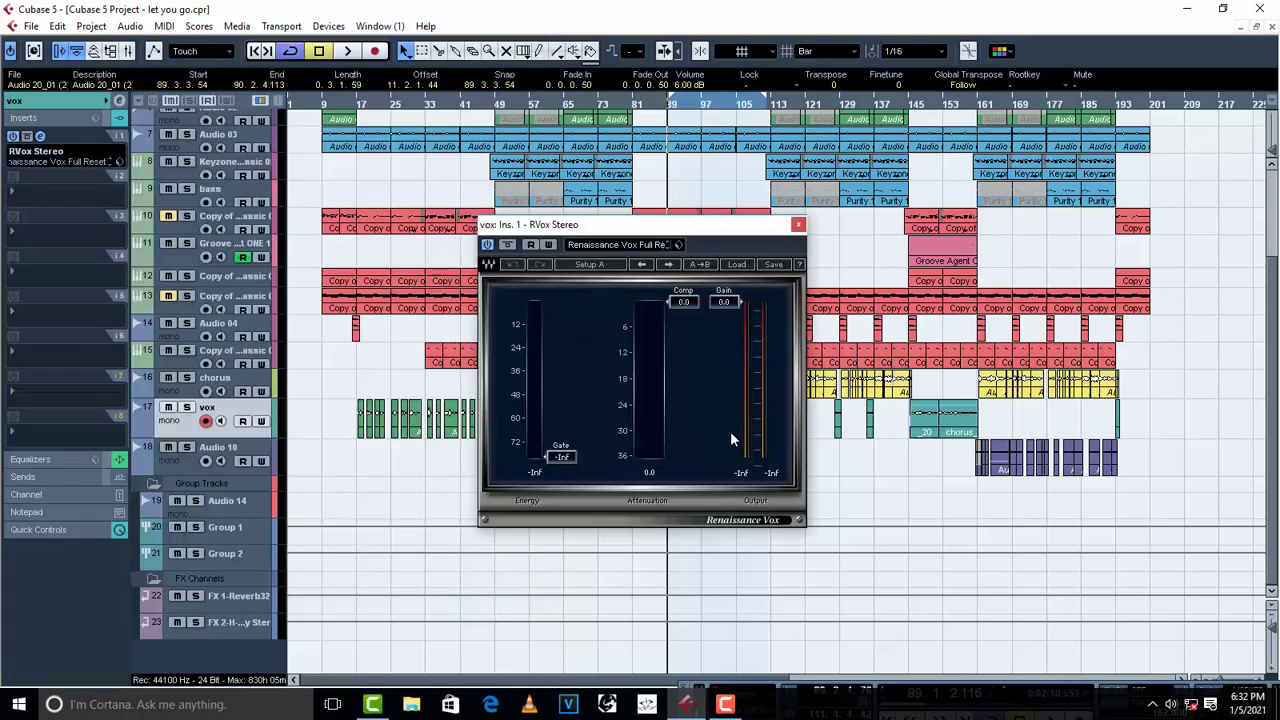
- Lower RVox's Comp to about -18 and close the plug-in window
{"action": "scroll", "coordinate": [684, 305], "scroll_direction": "down", "scroll_amount": 8}
{"action": "left_click_drag", "start_coordinate": [685, 340], "coordinate": [693, 377]}
{"action": "scroll", "coordinate": [693, 378], "scroll_direction": "down", "scroll_amount": 4}
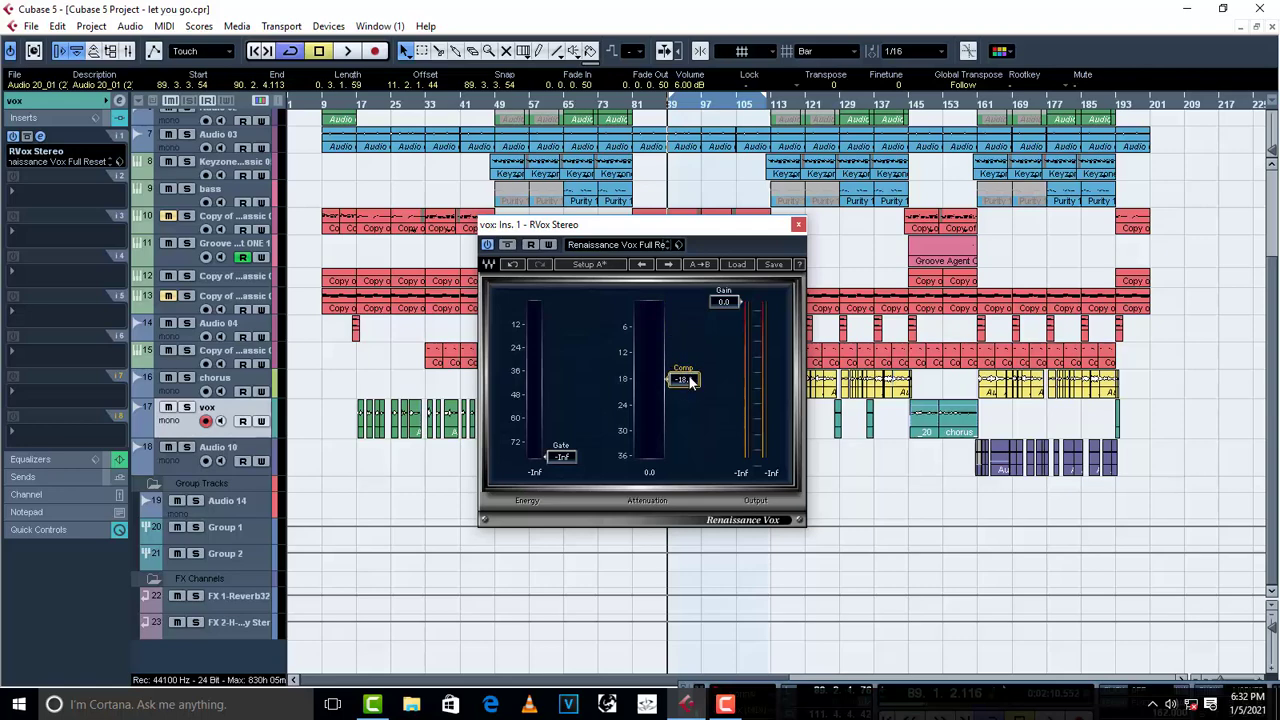
{"action": "left_click", "coordinate": [798, 224]}
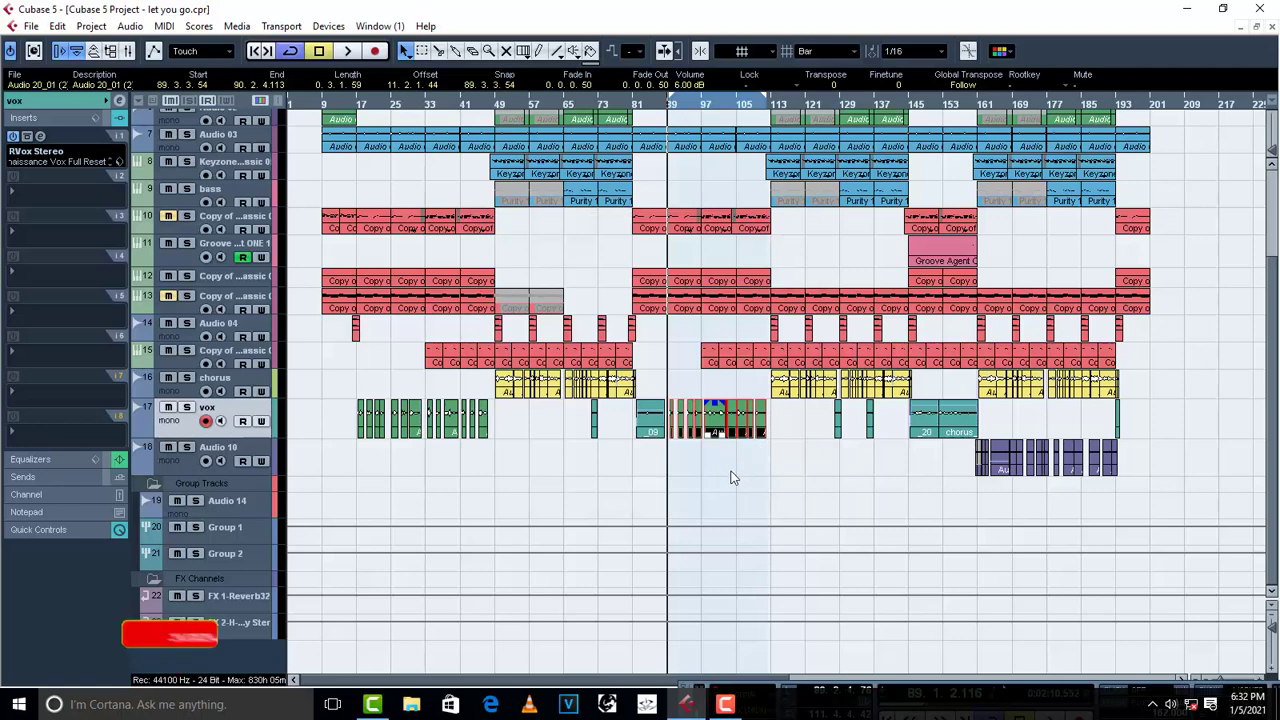
- Deselect the vox clips and audition the compressed vocal in the looped section
{"action": "left_click", "coordinate": [731, 479]}
{"action": "key", "text": "space"}
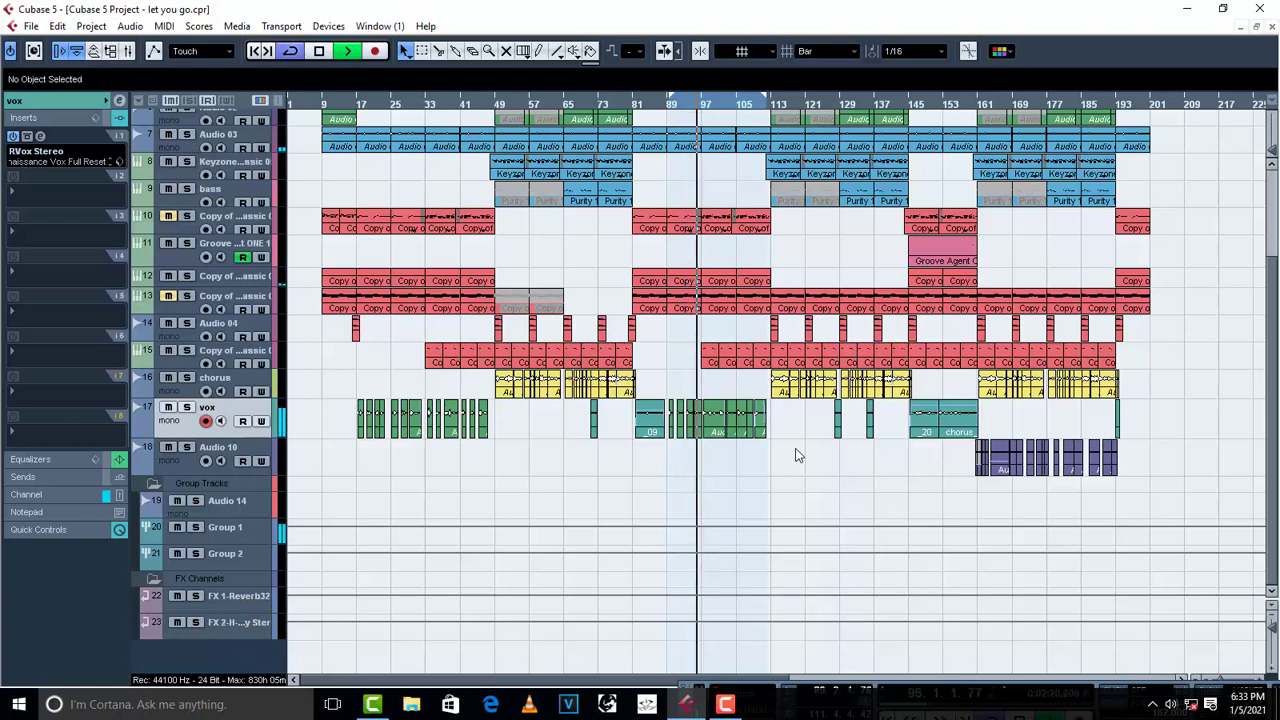
{"action": "key", "text": "space"}
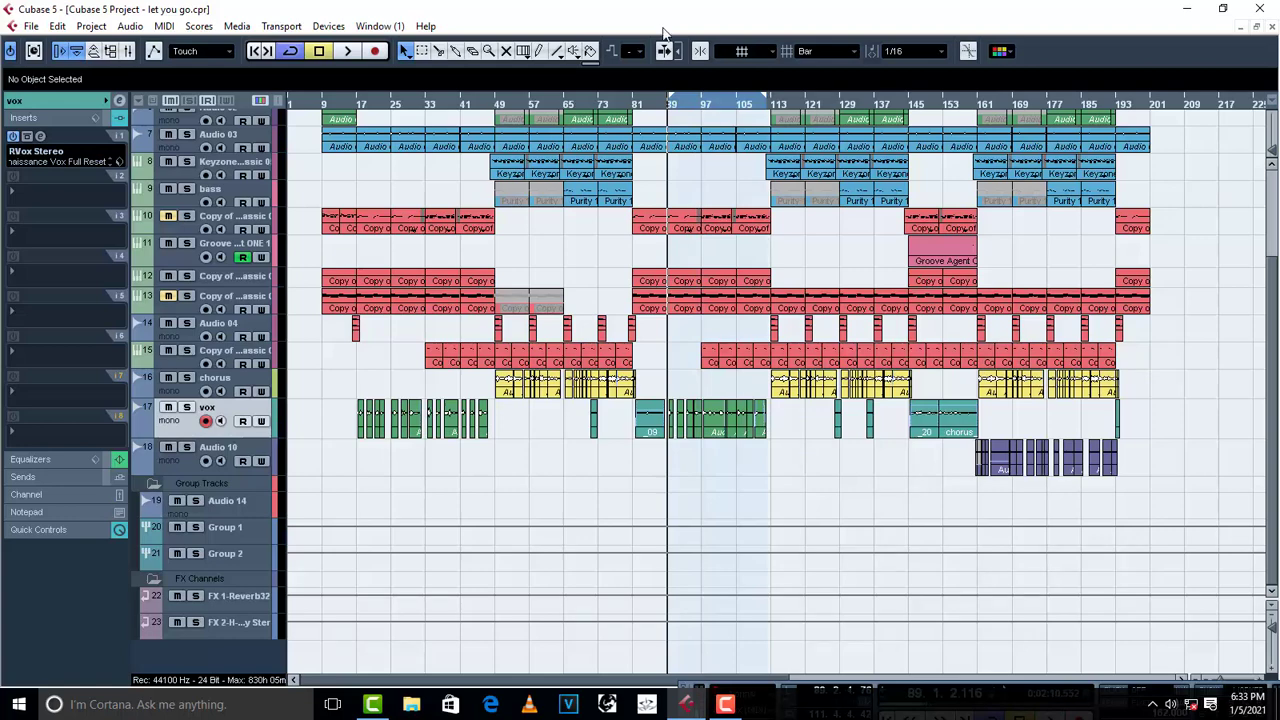
- Load X-Noise Stereo into the vox track's eighth insert slot, set its Reduction to 20 and lower the threshold
{"action": "left_click", "coordinate": [40, 438]}
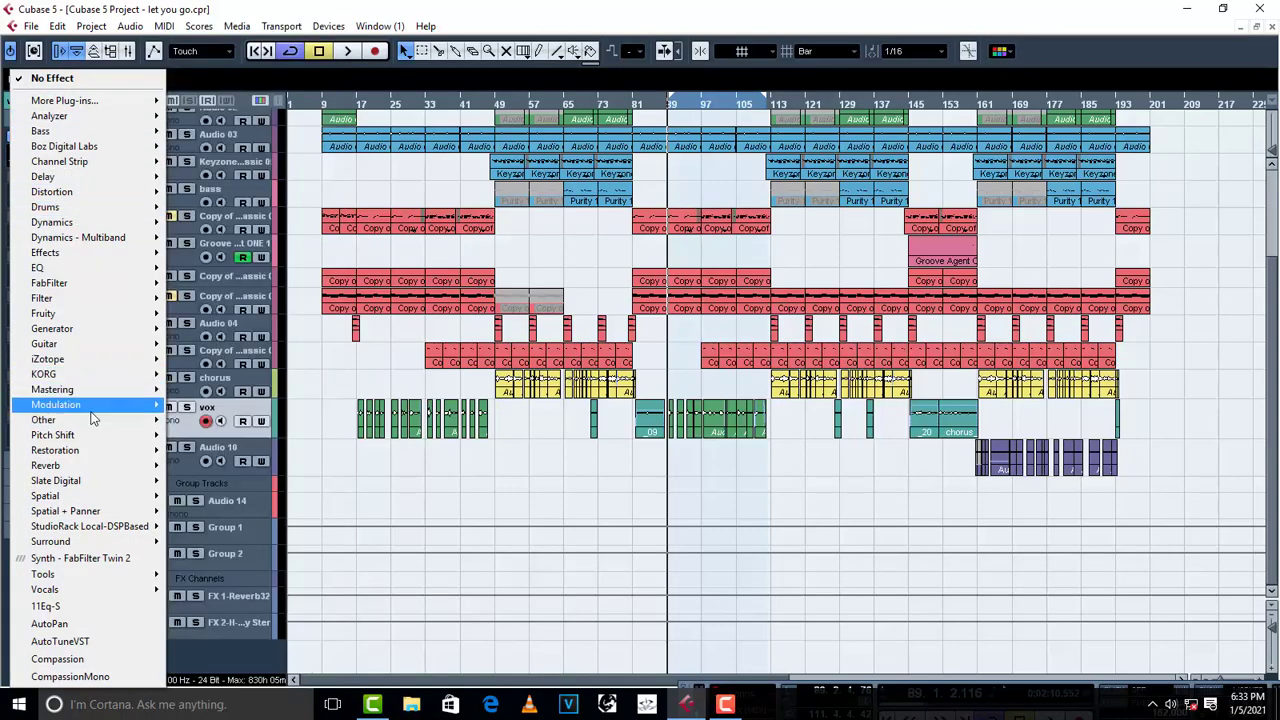
{"action": "mouse_move", "coordinate": [86, 450]}
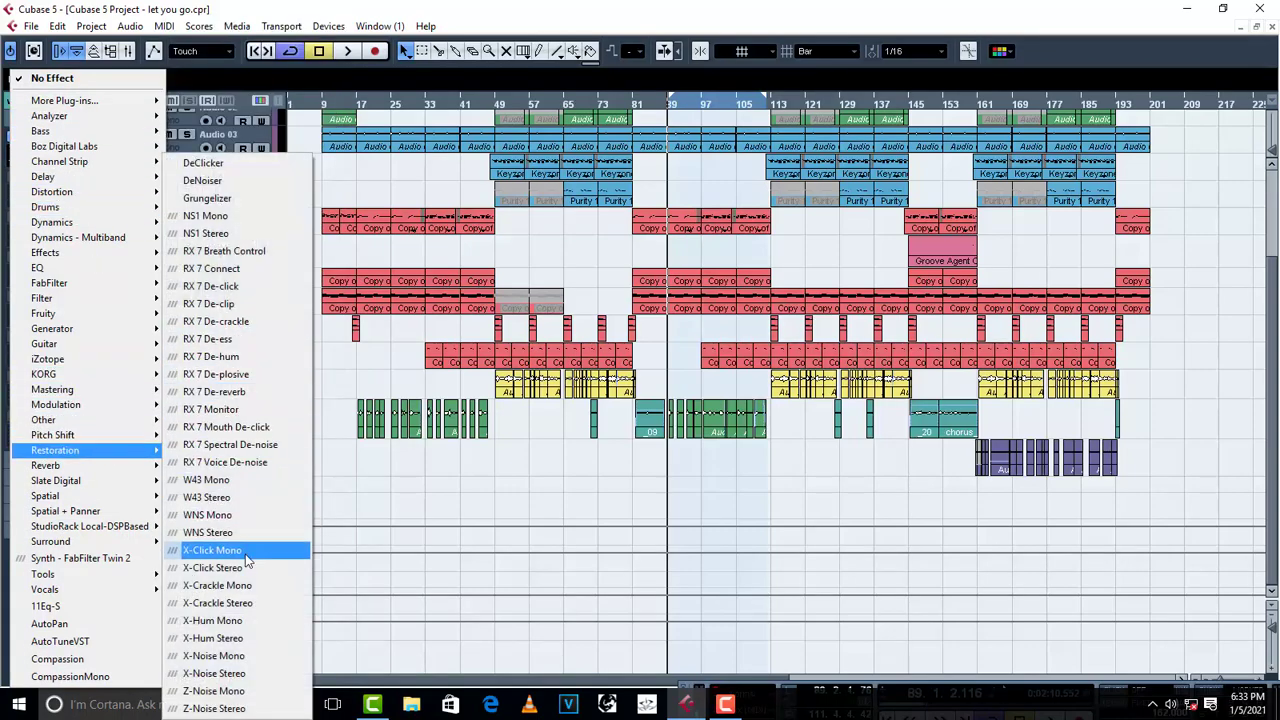
{"action": "left_click", "coordinate": [257, 673]}
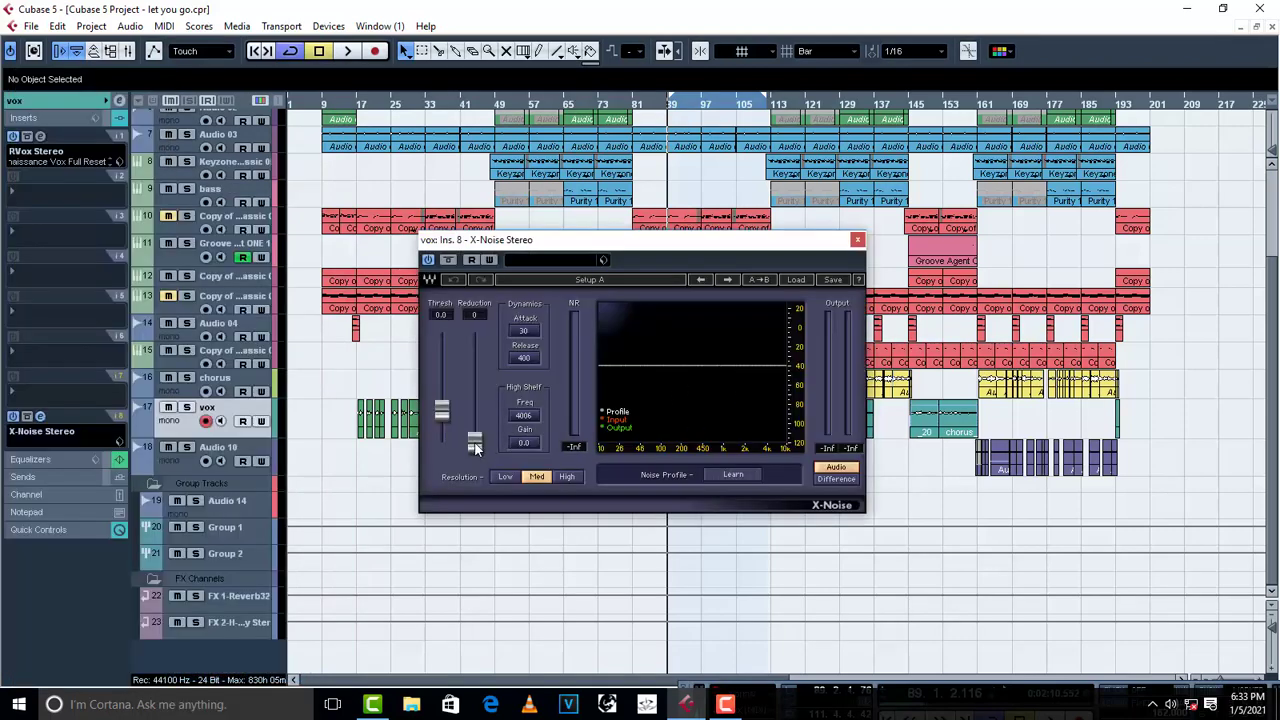
{"action": "left_click_drag", "start_coordinate": [477, 448], "coordinate": [476, 420]}
- Audition the noise-reduced vocal in the loop, closing the X-Noise window during playback
{"action": "key", "text": "space"}
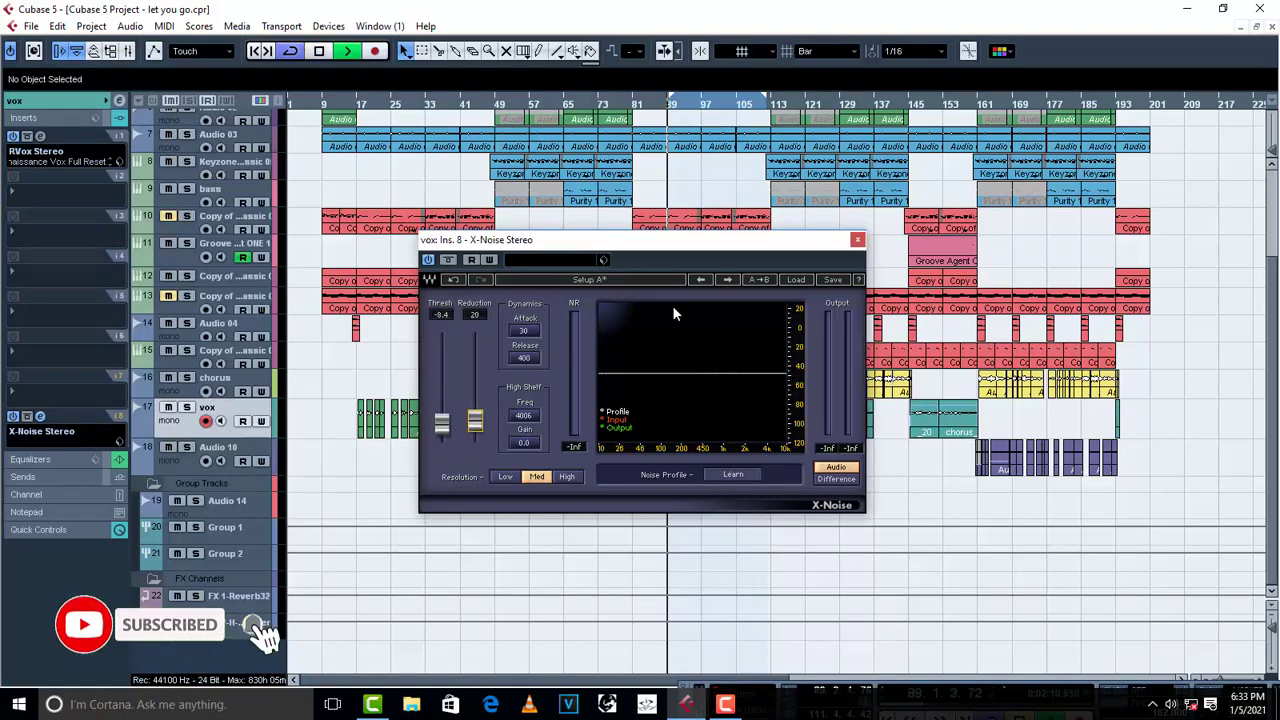
{"action": "left_click", "coordinate": [857, 239]}
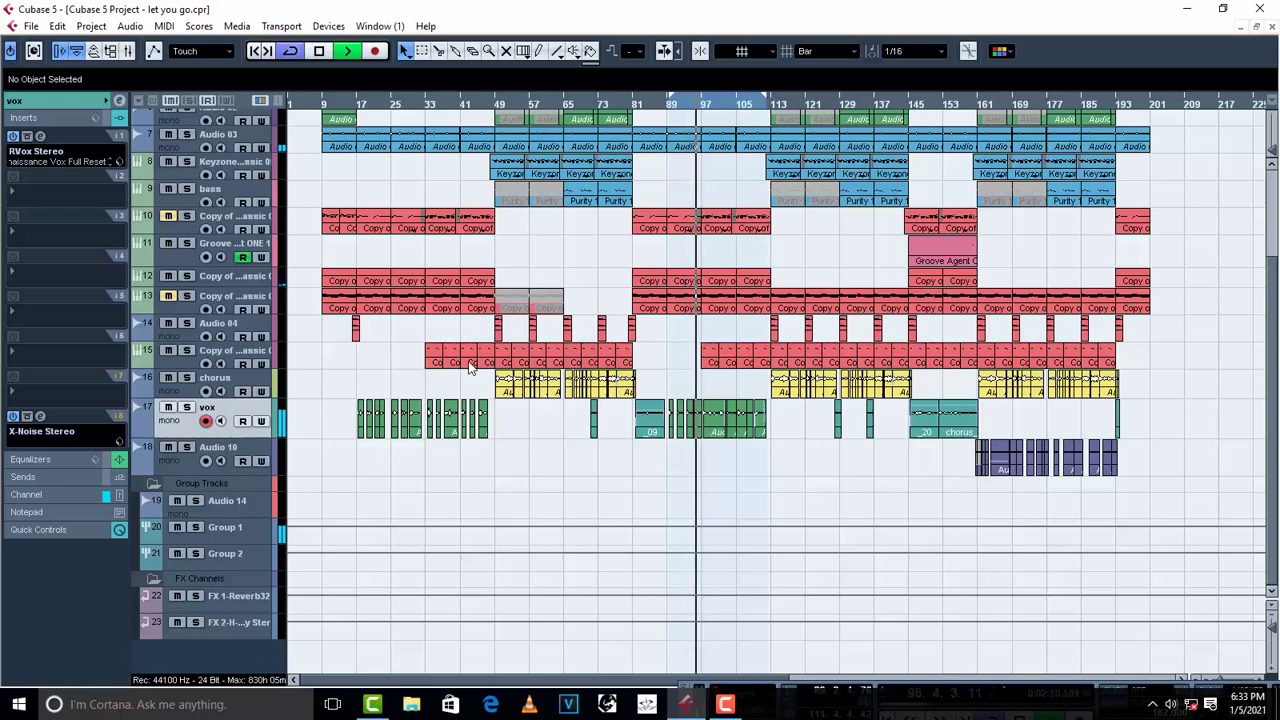
{"action": "key", "text": "space"}
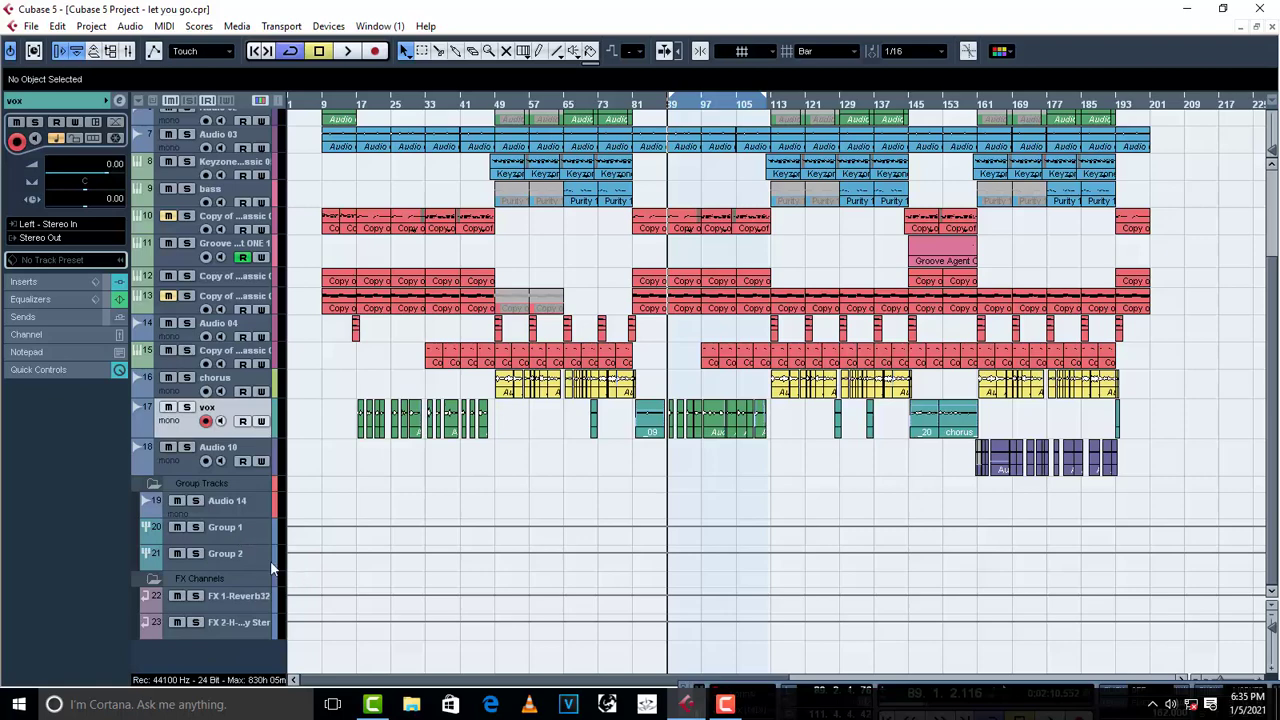
- Route the vox track's output to Group 1
{"action": "left_click", "coordinate": [250, 537]}
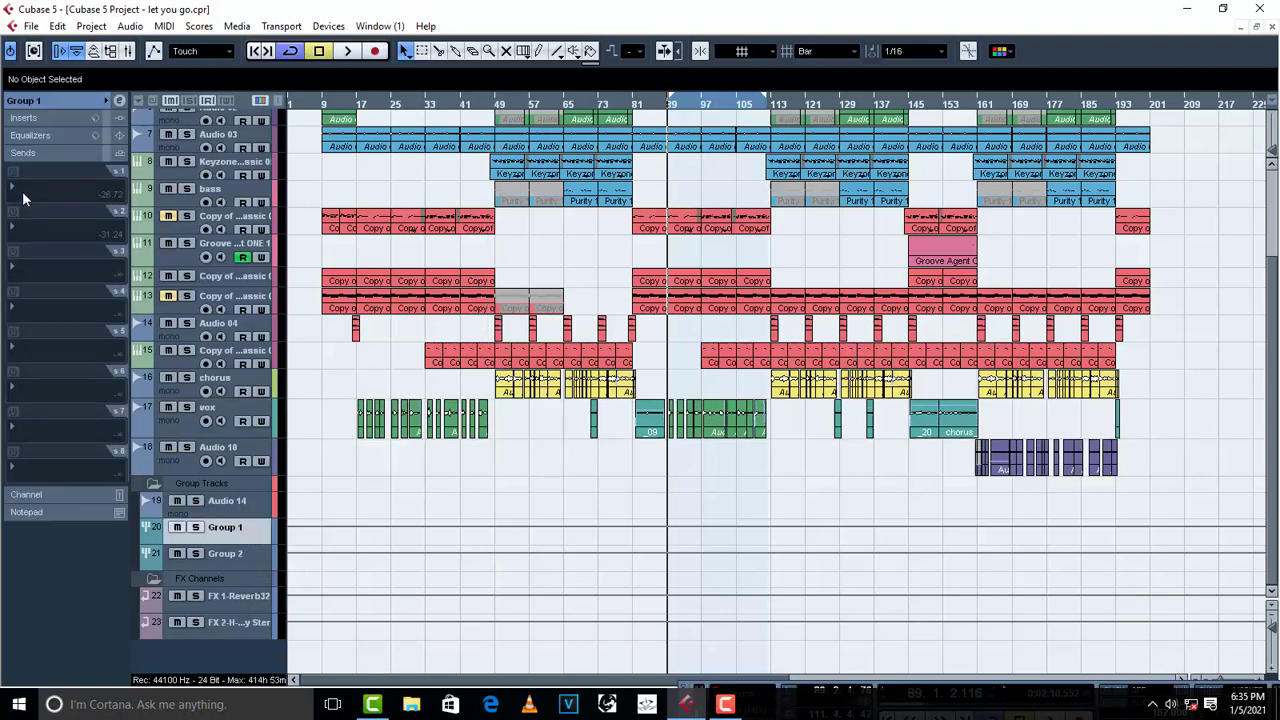
{"action": "left_click", "coordinate": [183, 425]}
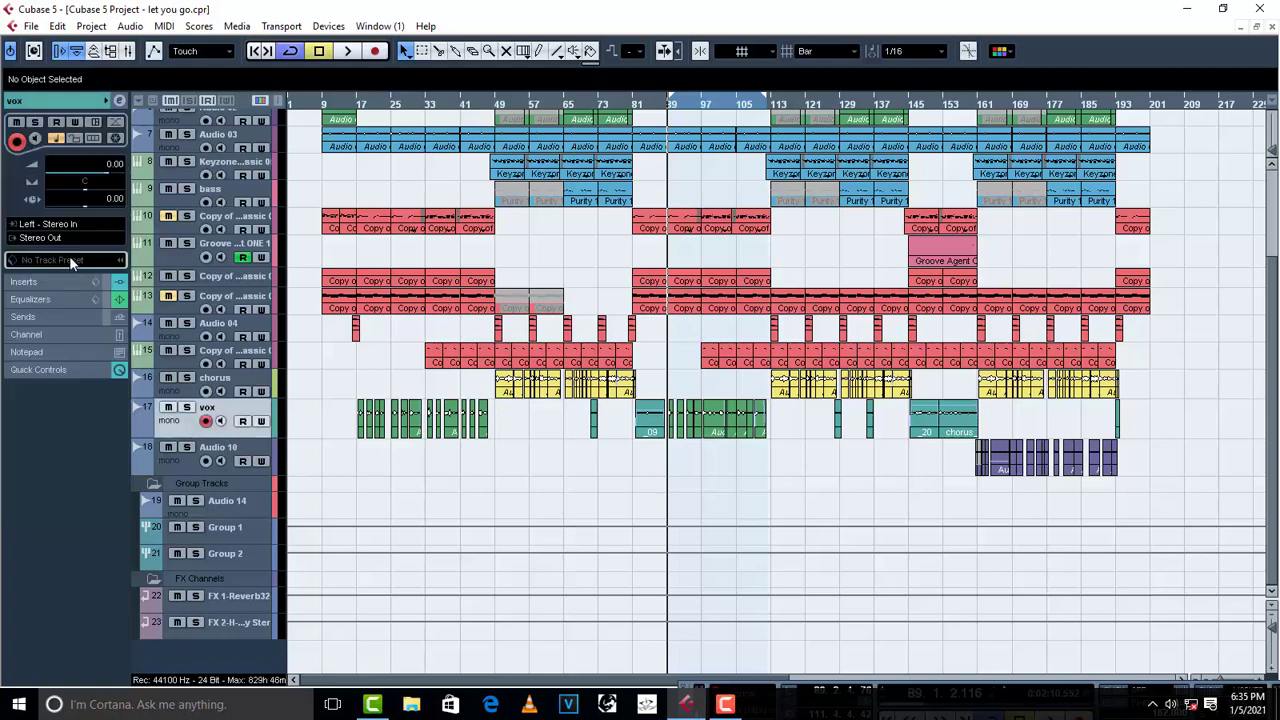
{"action": "left_click", "coordinate": [38, 238]}
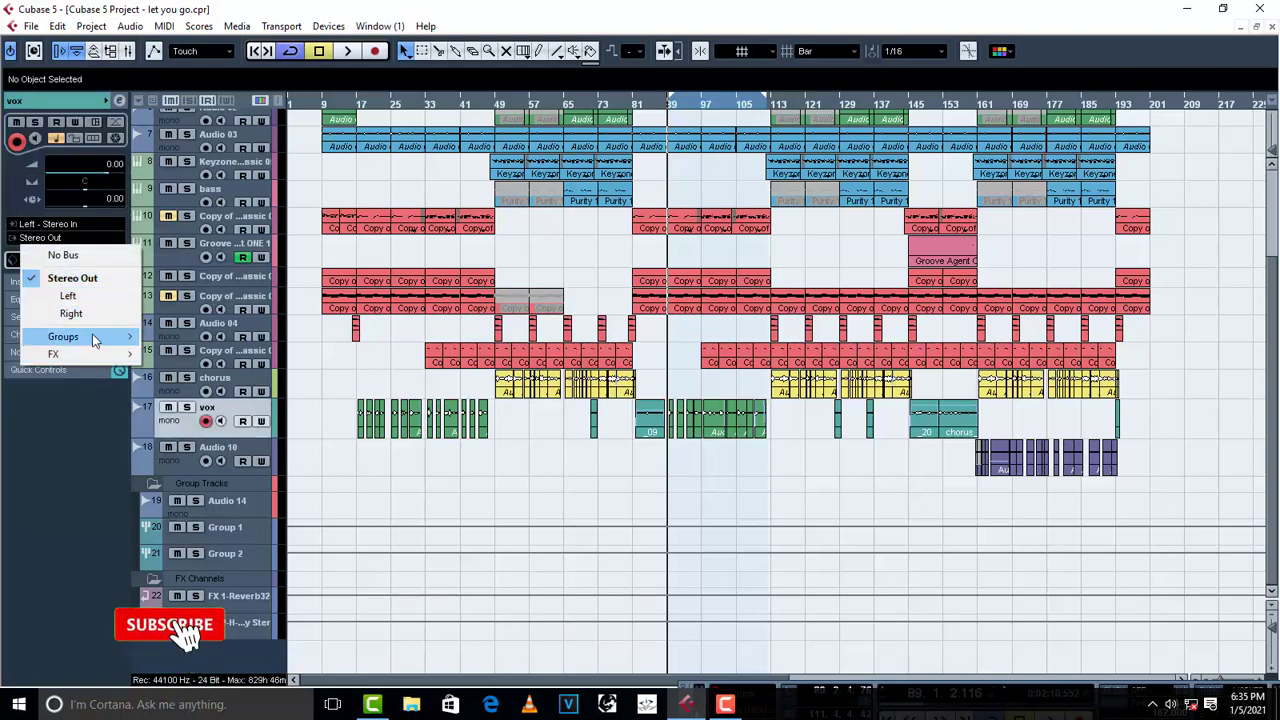
{"action": "mouse_move", "coordinate": [94, 337]}
{"action": "left_click", "coordinate": [181, 337]}
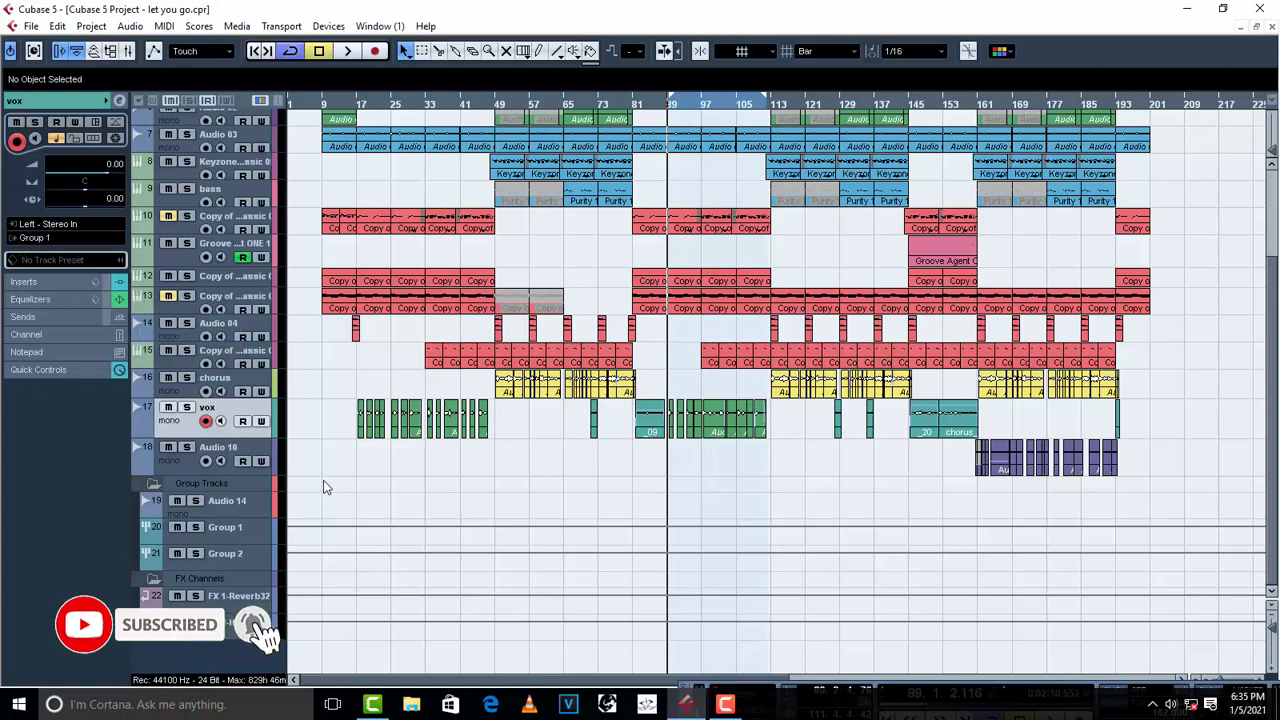
- Load the REQ 6 Stereo equalizer into the first insert slot of the Group 1 track
{"action": "left_click", "coordinate": [247, 529]}
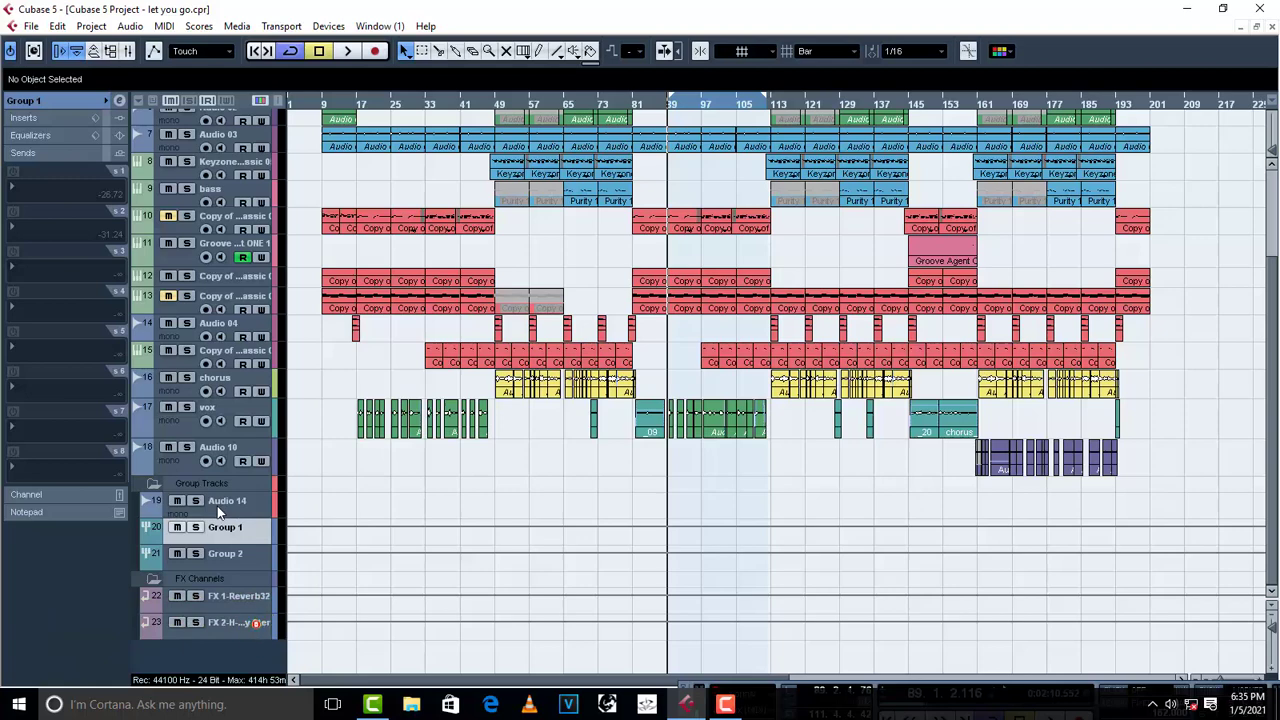
{"action": "left_click", "coordinate": [28, 195]}
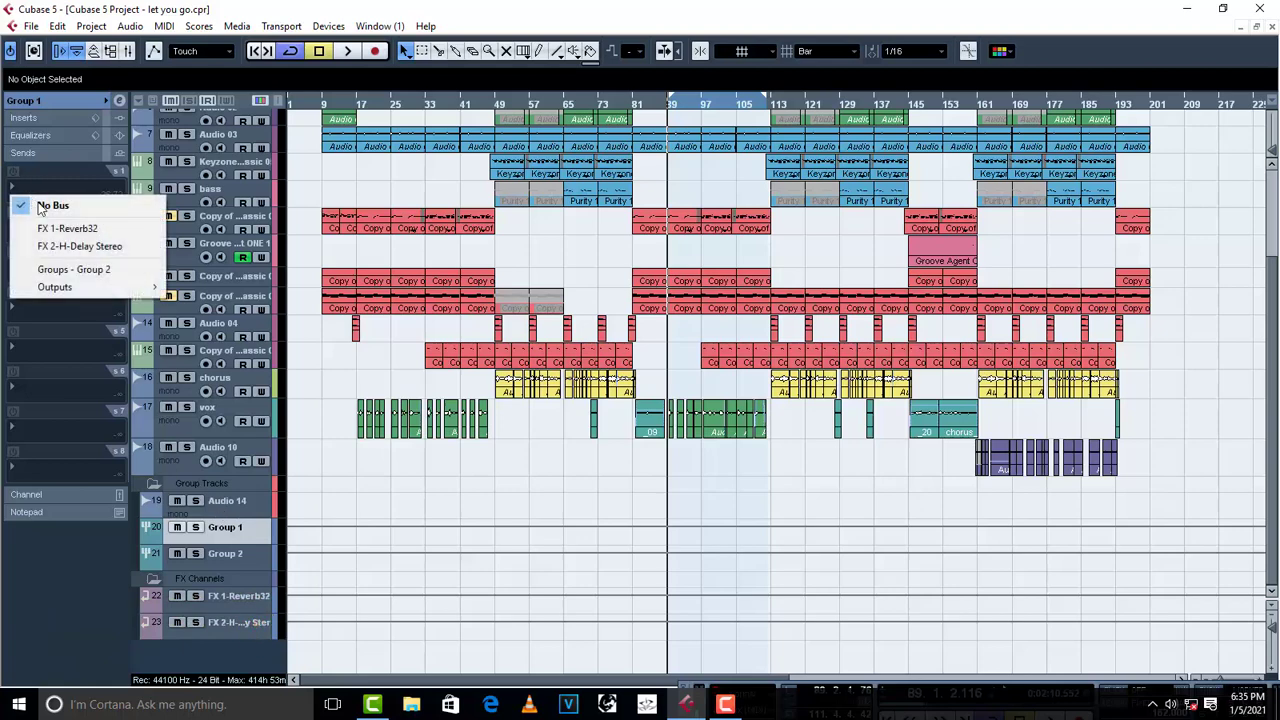
{"action": "left_click", "coordinate": [29, 124]}
{"action": "left_click", "coordinate": [29, 119]}
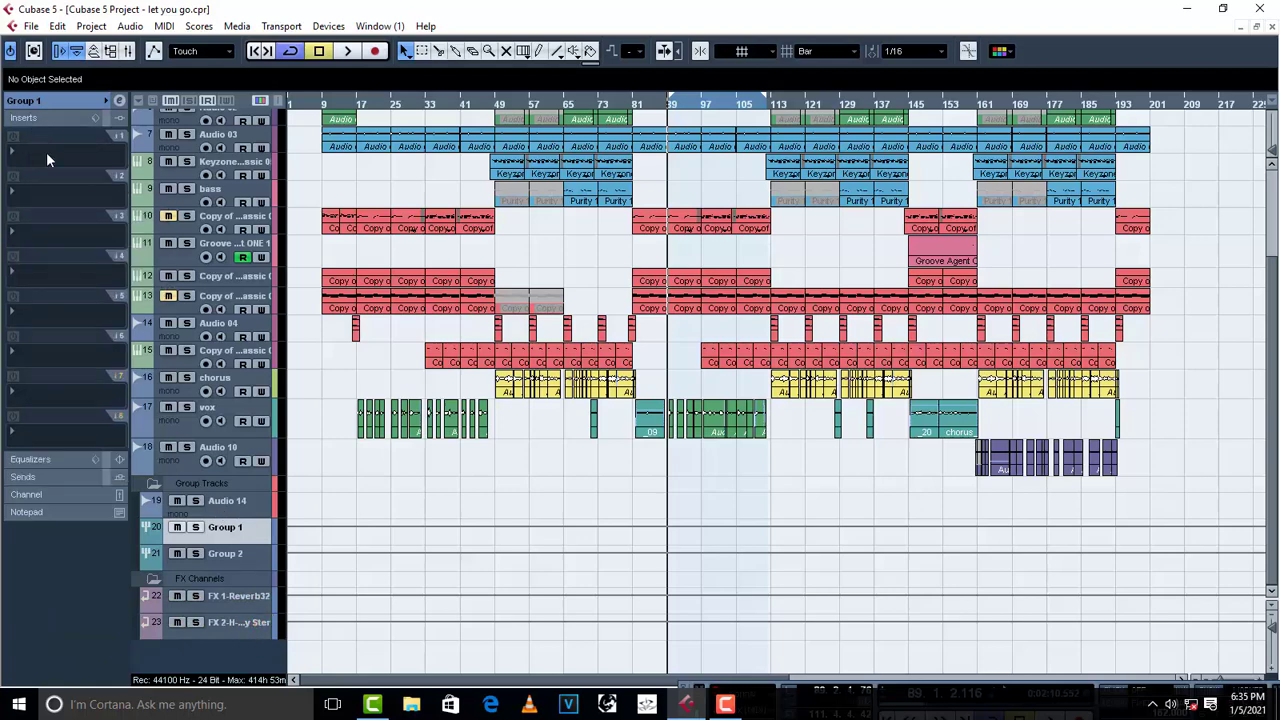
{"action": "left_click", "coordinate": [29, 160]}
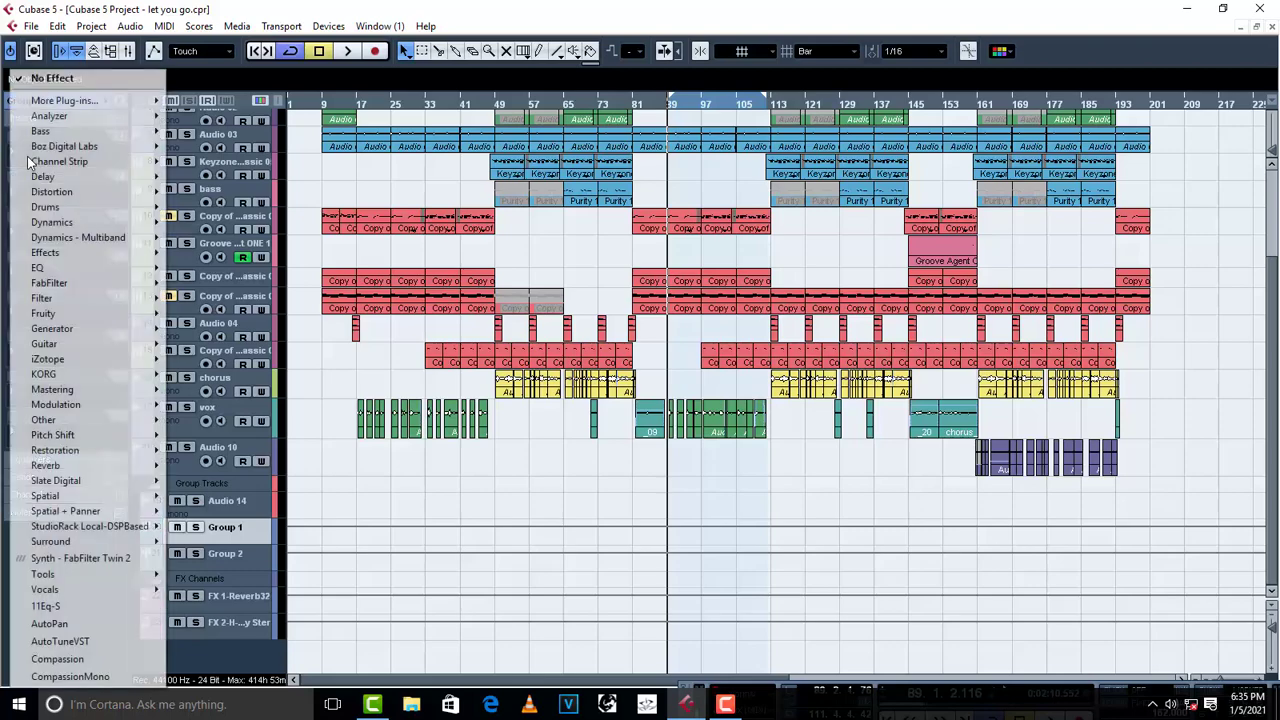
{"action": "mouse_move", "coordinate": [80, 104]}
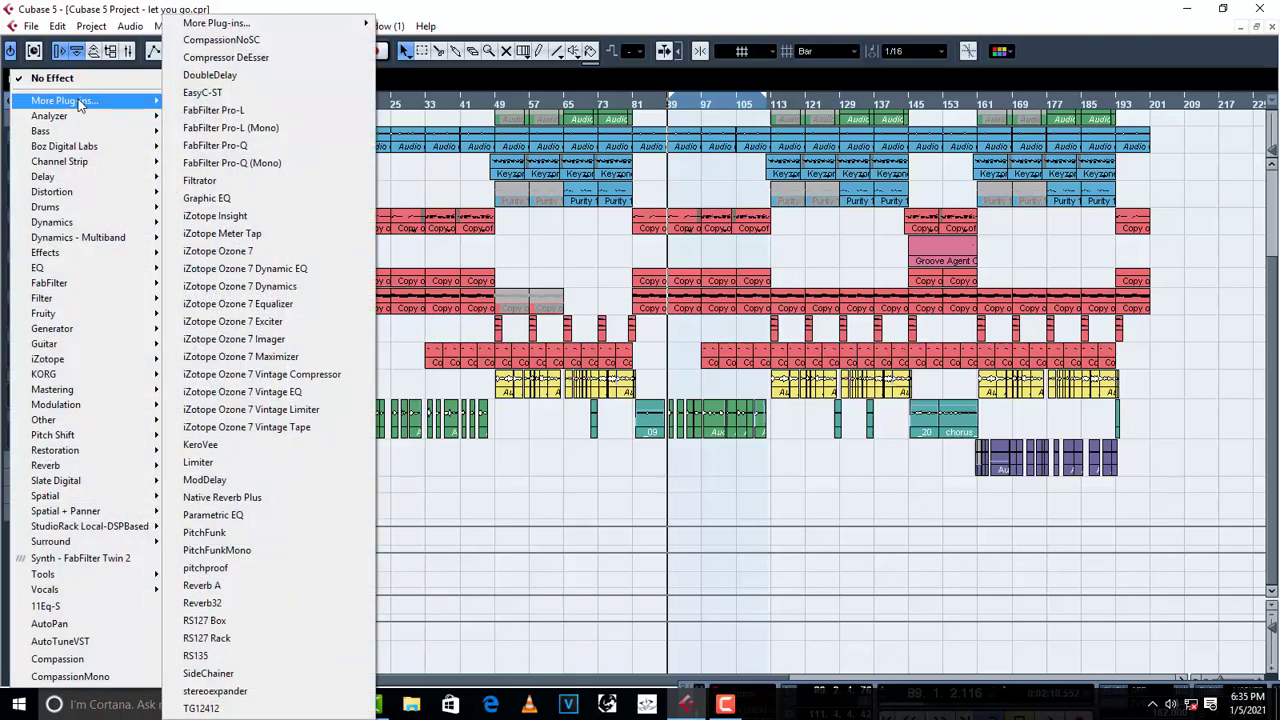
{"action": "mouse_move", "coordinate": [95, 270]}
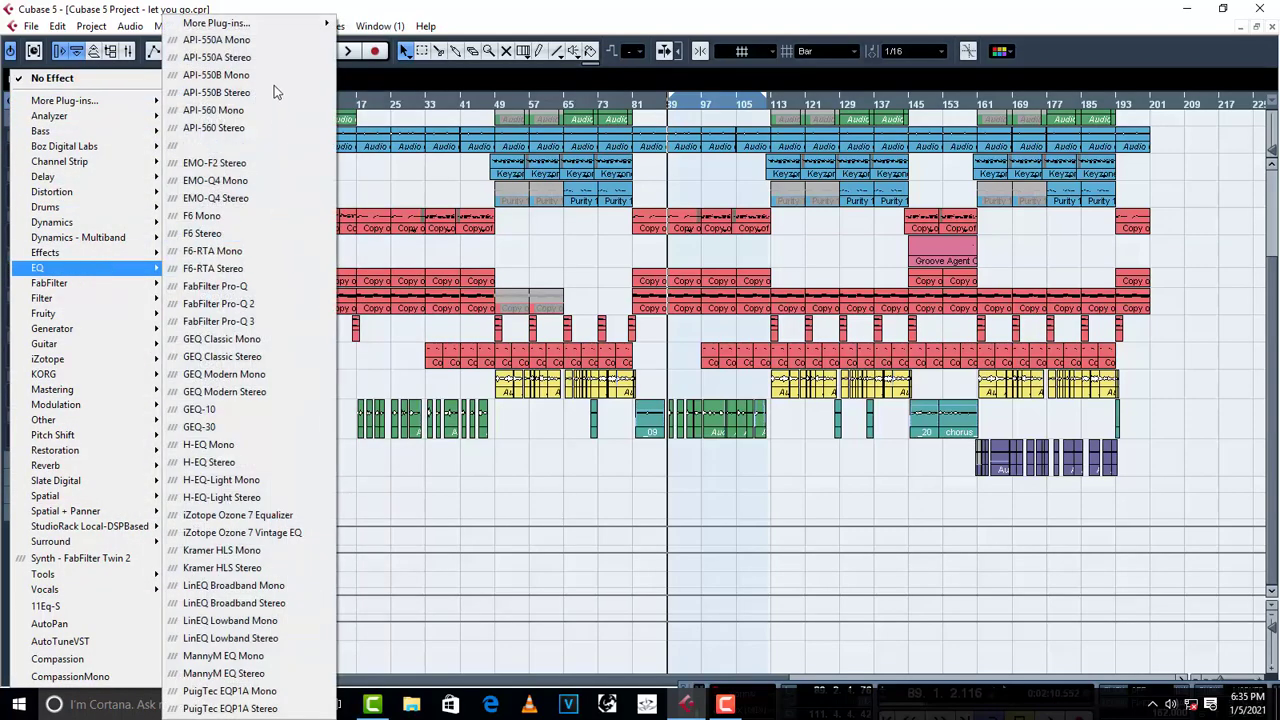
{"action": "mouse_move", "coordinate": [250, 23]}
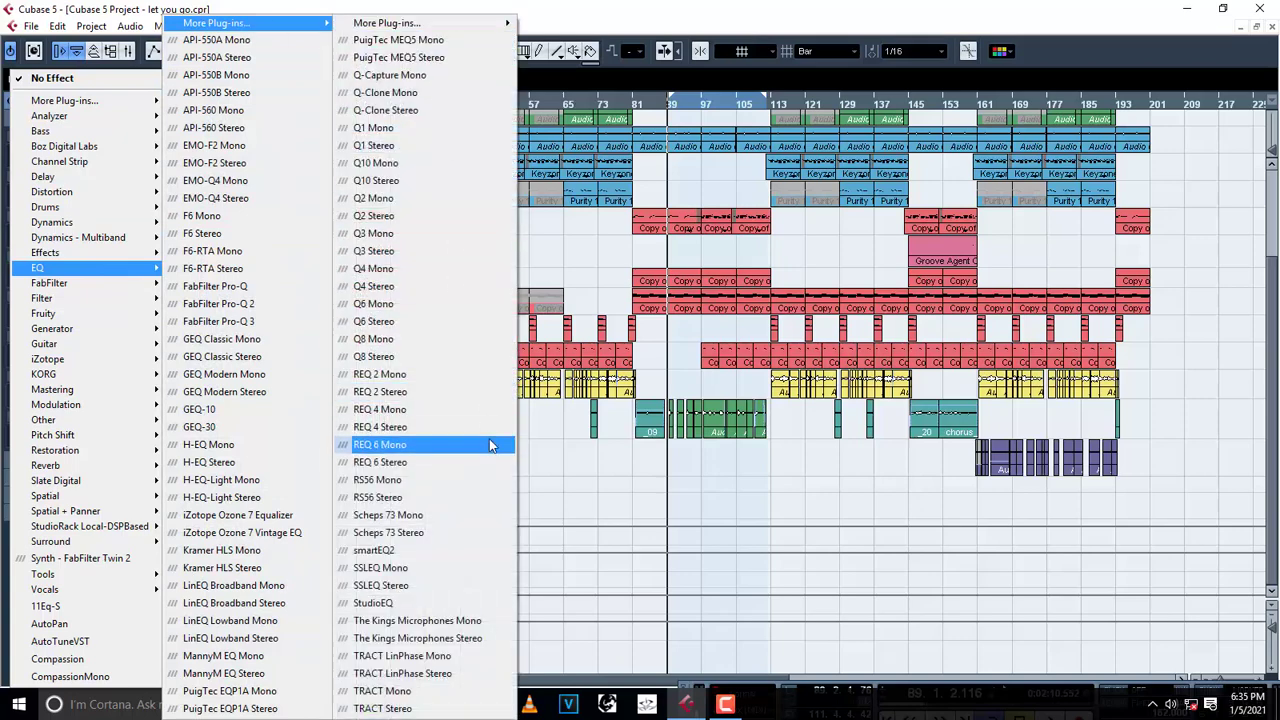
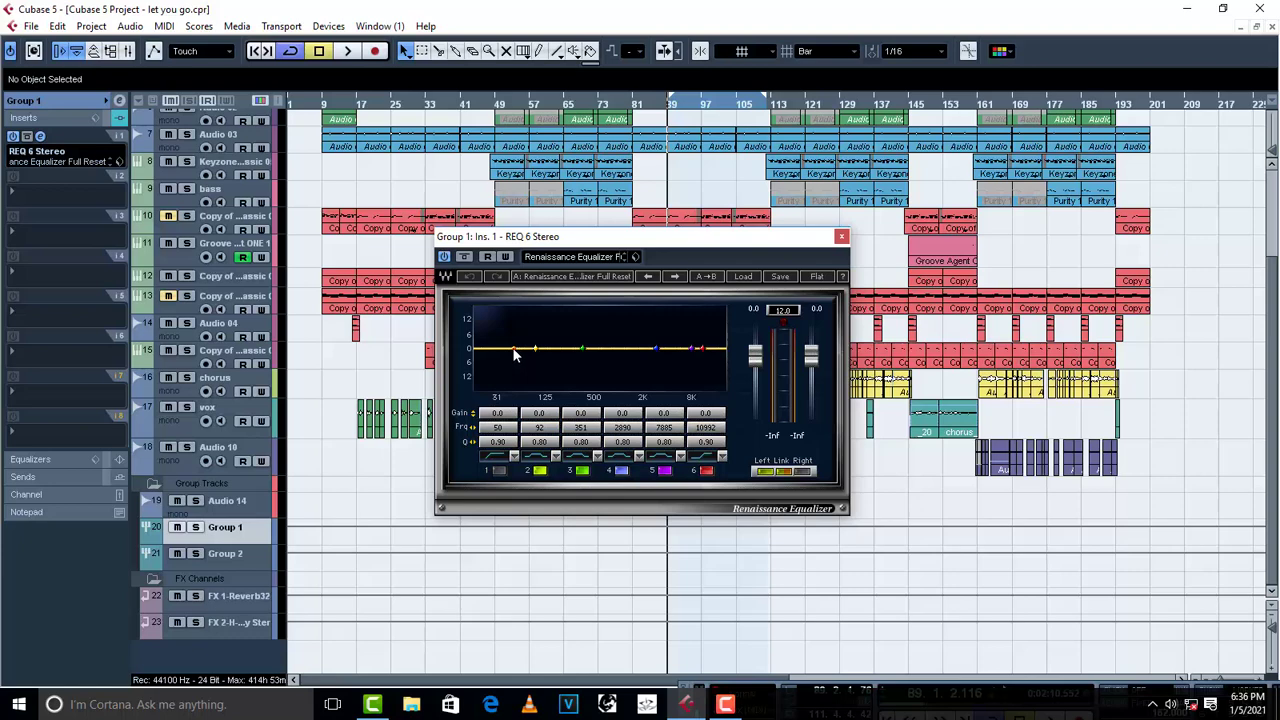
- During loop playback, enable REQ 6 band 1 as a low cut at 172 Hz and move band 3 to 245 Hz
{"action": "left_click", "coordinate": [514, 352]}
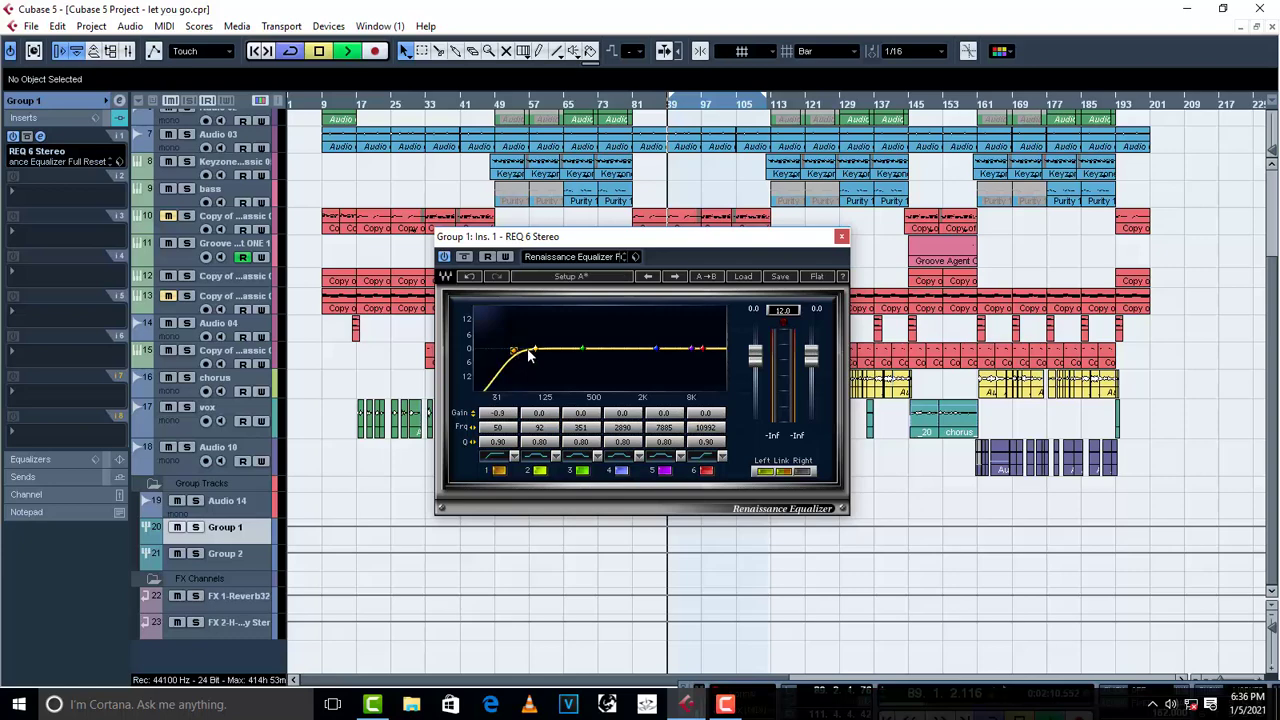
{"action": "key", "text": "space"}
{"action": "left_click_drag", "start_coordinate": [514, 352], "coordinate": [558, 349]}
{"action": "mouse_move", "coordinate": [582, 348]}
{"action": "left_mouse_down"}
{"action": "mouse_move", "coordinate": [560, 352]}
{"action": "mouse_move", "coordinate": [578, 349]}
{"action": "left_mouse_up"}
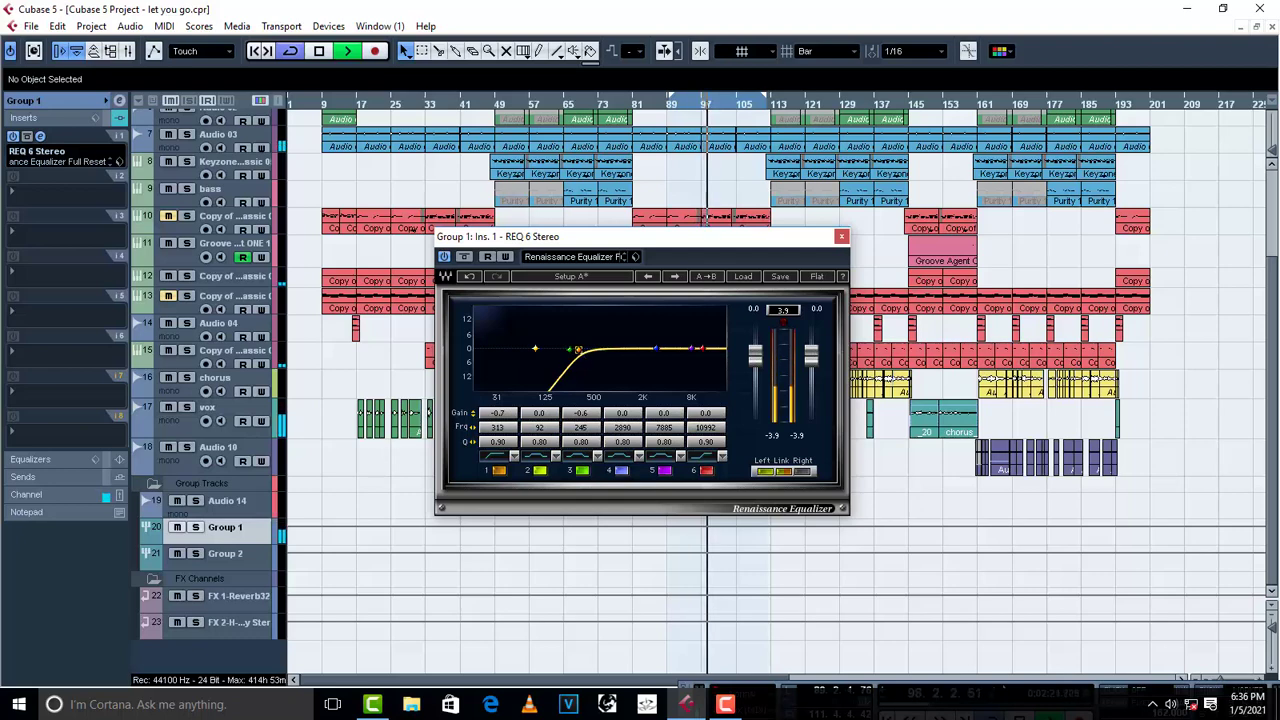
{"action": "left_click_drag", "start_coordinate": [578, 349], "coordinate": [569, 349]}
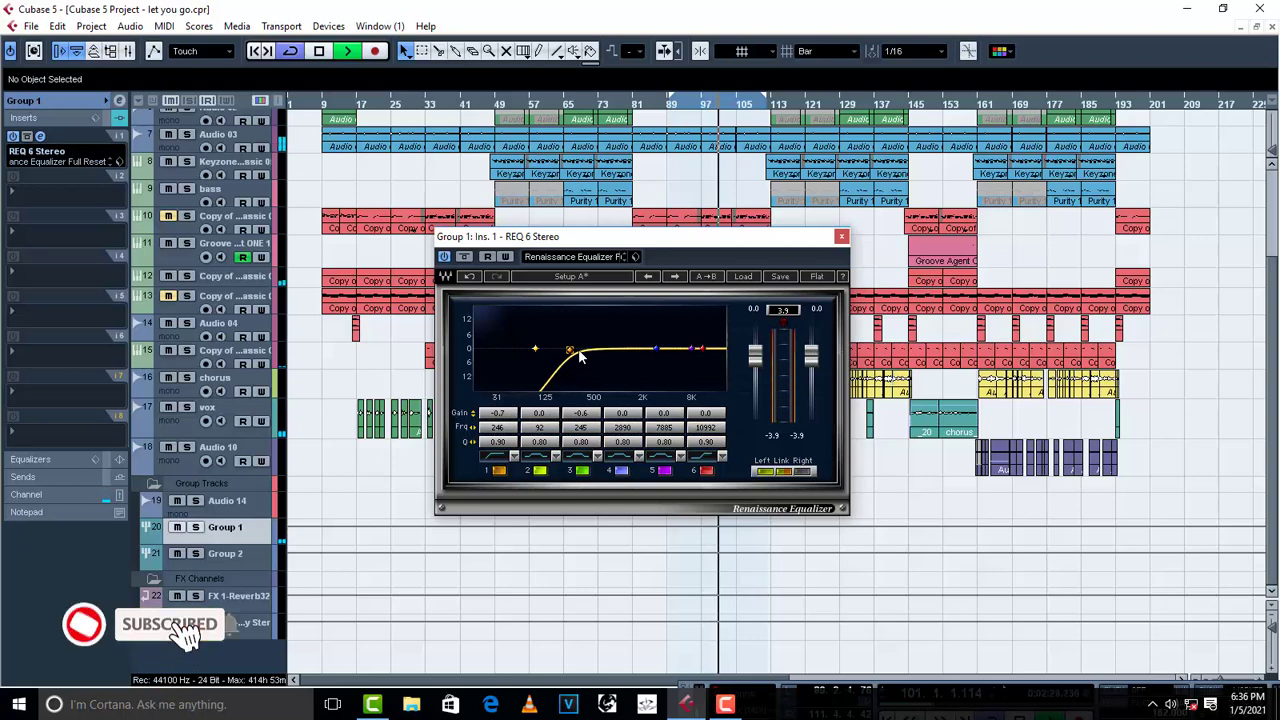
{"action": "left_click_drag", "start_coordinate": [578, 351], "coordinate": [556, 349]}
{"action": "key", "text": "space"}
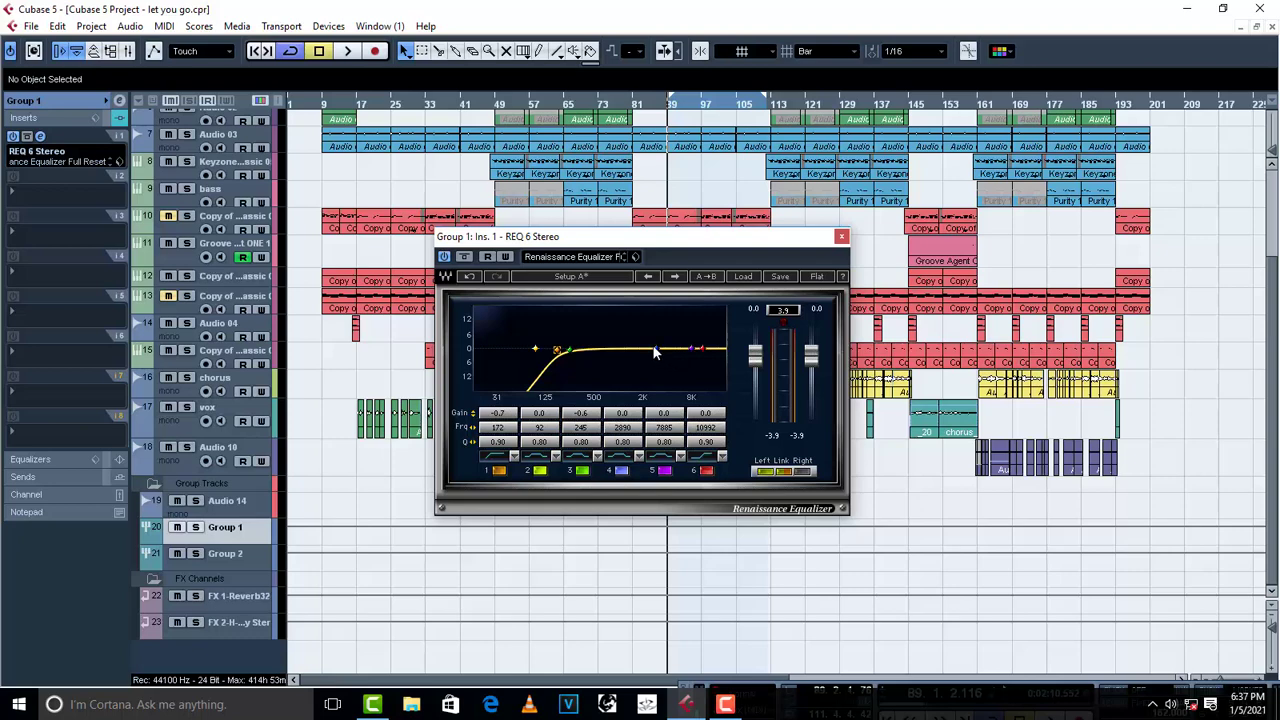
- Boost REQ 6 band 4 to 14.0 dB with a Q of 1.78 and sweep it down to 250 Hz during playback
{"action": "left_click_drag", "start_coordinate": [655, 350], "coordinate": [647, 309]}
{"action": "left_click_drag", "start_coordinate": [656, 343], "coordinate": [658, 335]}
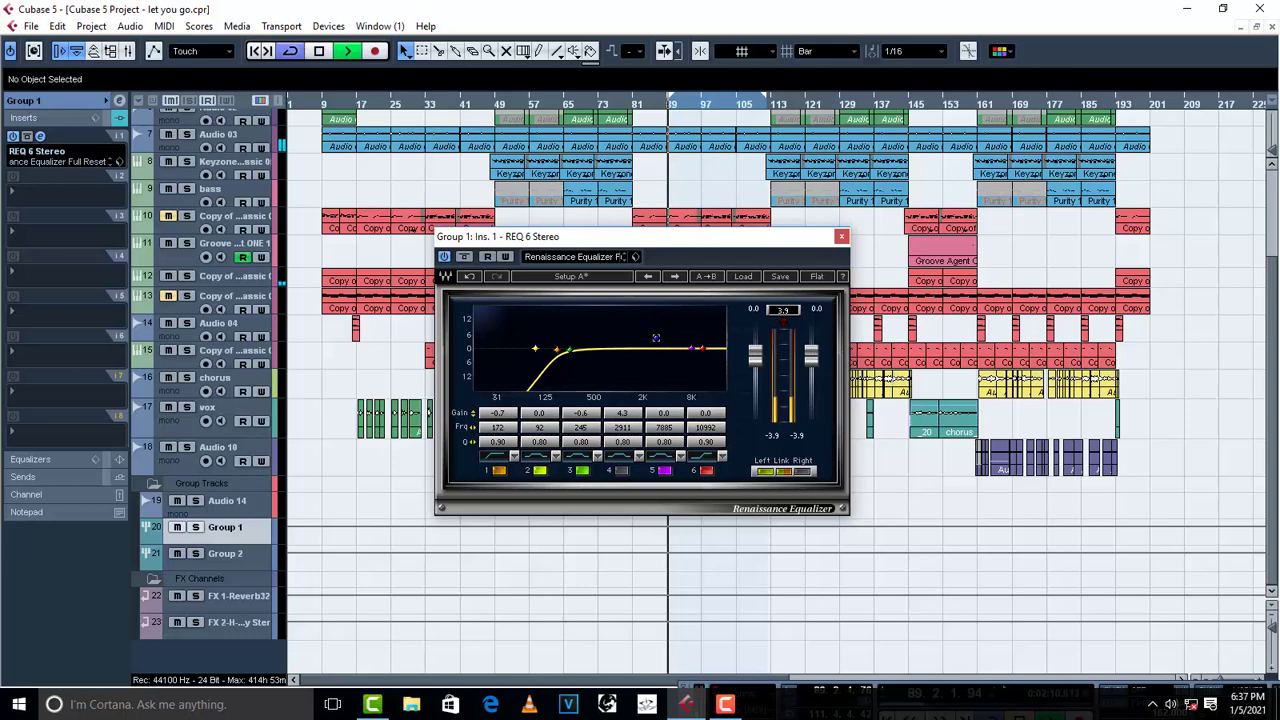
{"action": "left_click_drag", "start_coordinate": [660, 345], "coordinate": [641, 316]}
{"action": "left_click_drag", "start_coordinate": [623, 437], "coordinate": [626, 456]}
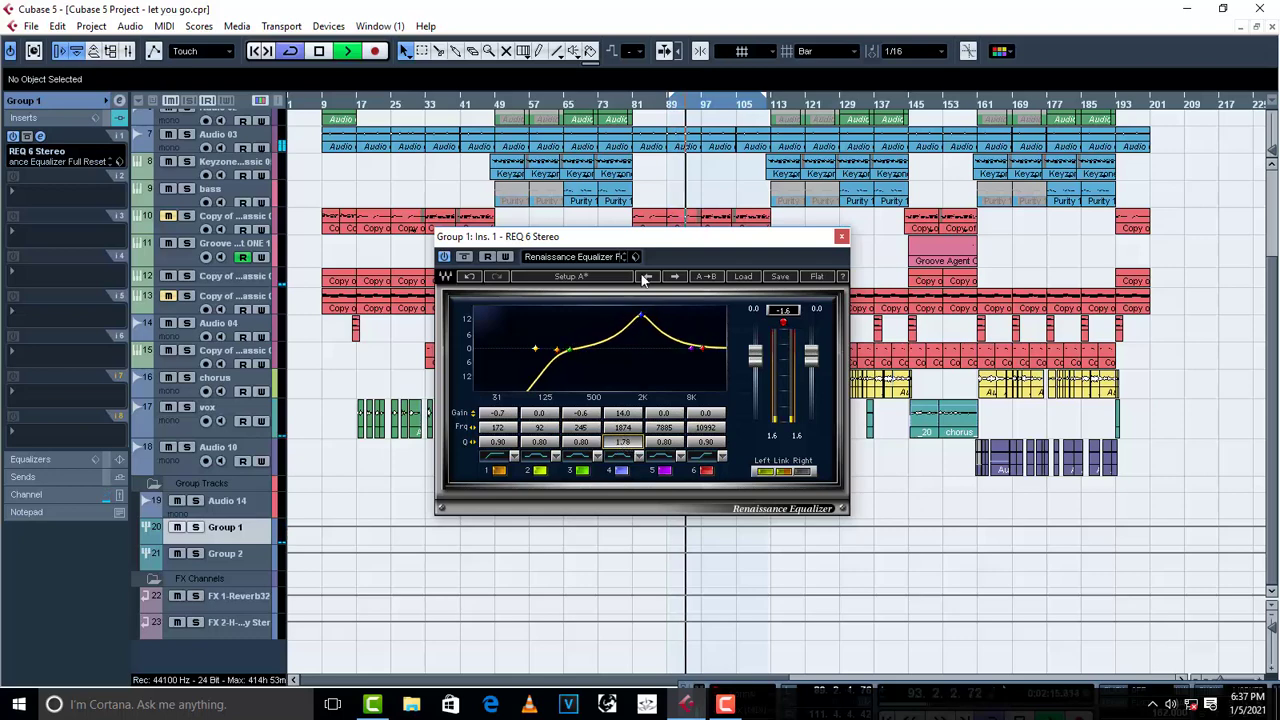
{"action": "left_click_drag", "start_coordinate": [641, 316], "coordinate": [570, 316]}
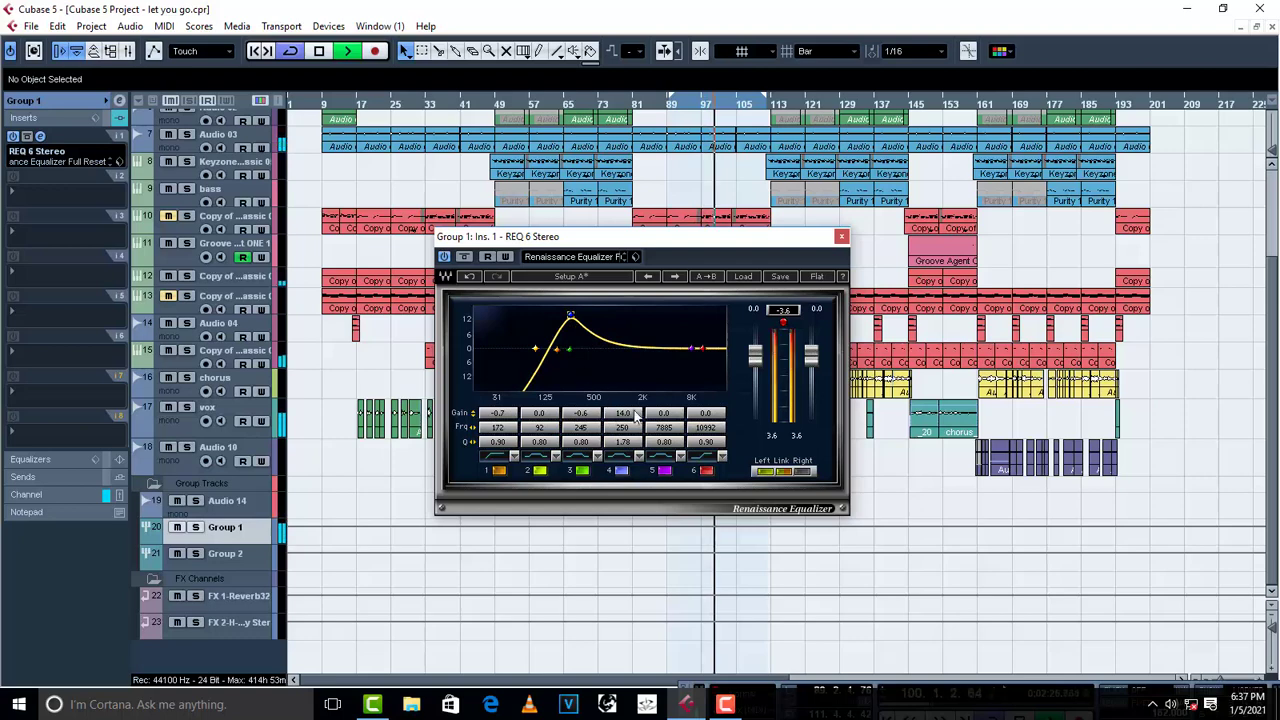
- Move REQ 6 band 4 to 241 Hz and cut its gain to -3.5 dB during playback
{"action": "left_click_drag", "start_coordinate": [572, 320], "coordinate": [568, 320]}
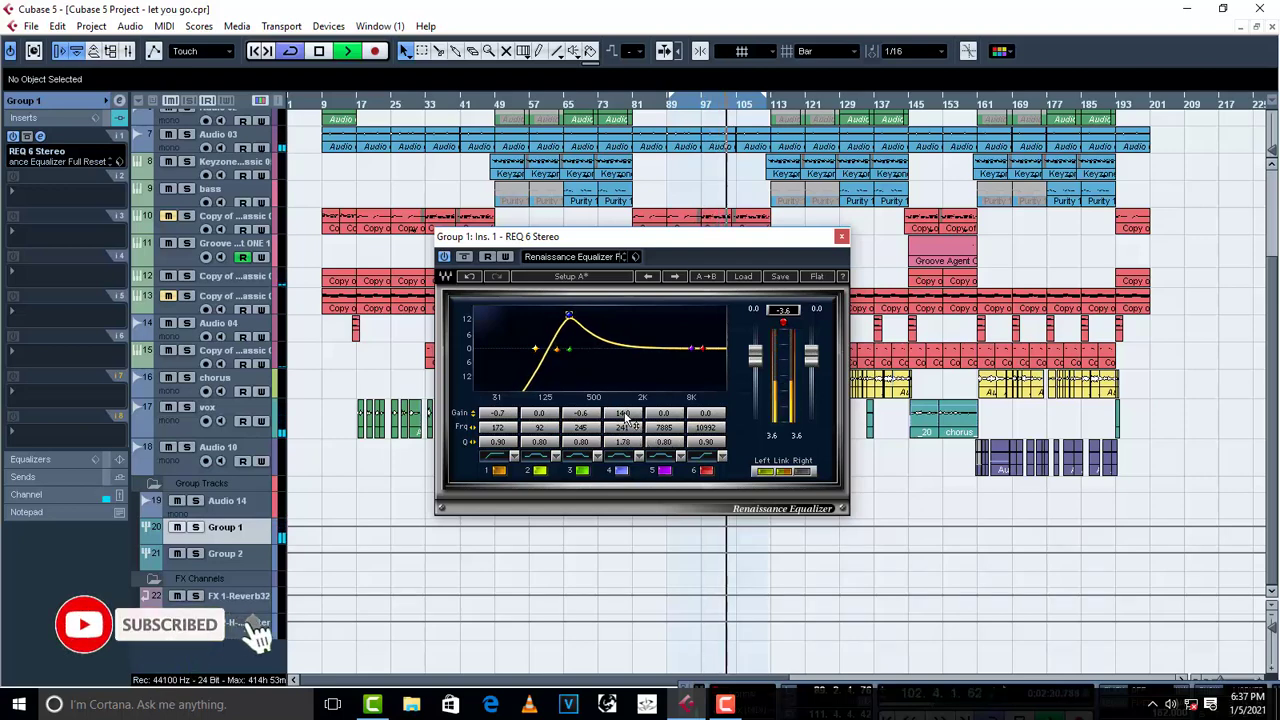
{"action": "scroll", "coordinate": [627, 416], "scroll_direction": "down", "scroll_amount": 10}
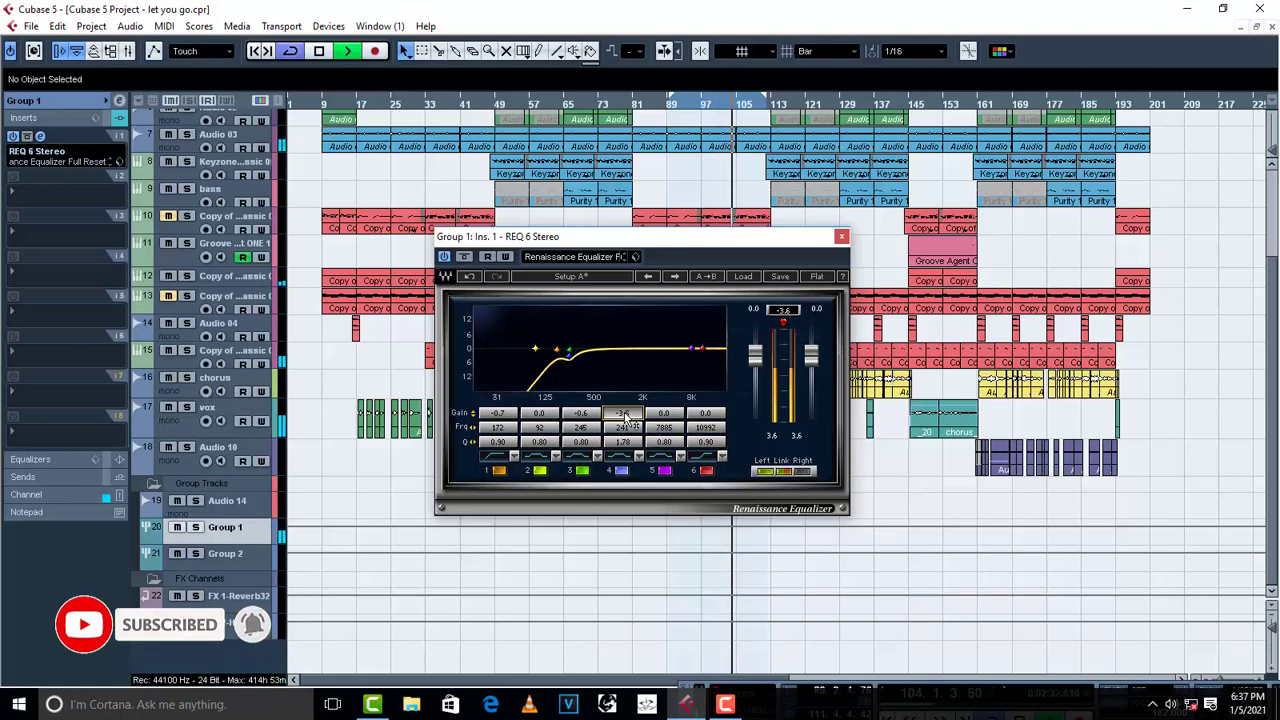
{"action": "scroll", "coordinate": [627, 416], "scroll_direction": "down", "scroll_amount": 2}
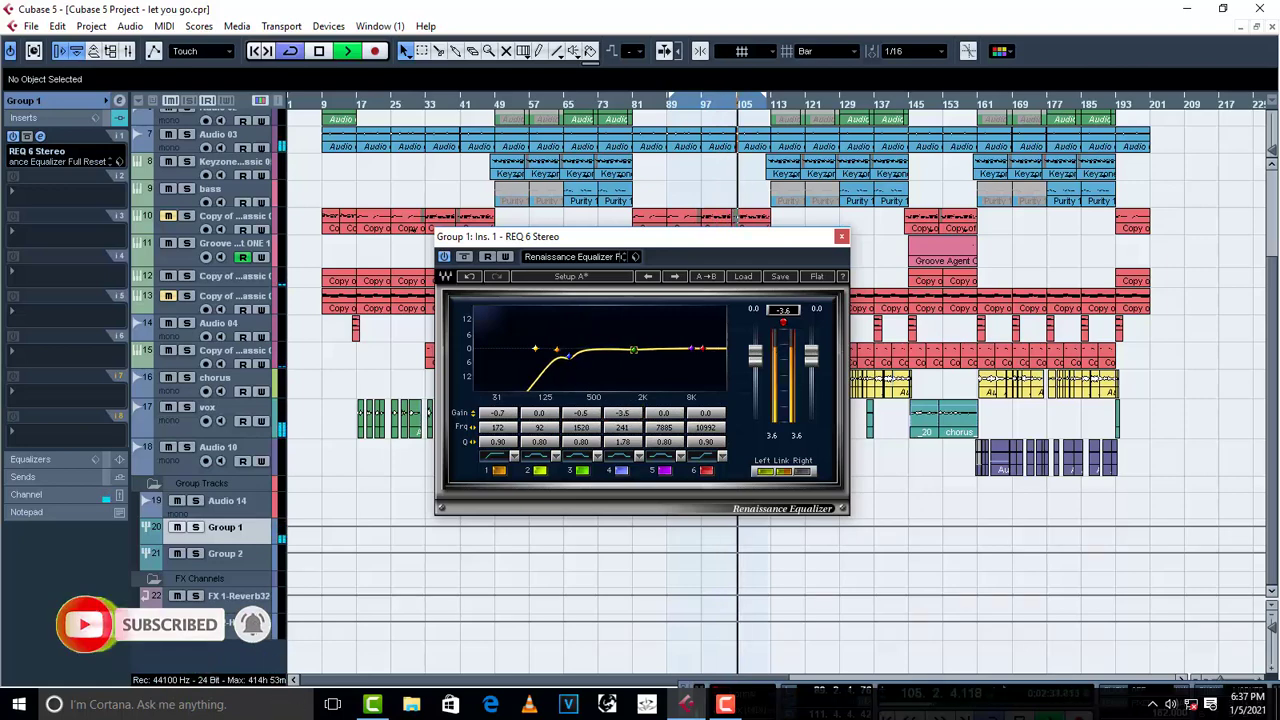
- Boost REQ 6 band 3 to 15.7 dB with a Q of 2.44 and sweep it to 465 Hz during playback
{"action": "left_click_drag", "start_coordinate": [568, 352], "coordinate": [635, 318]}
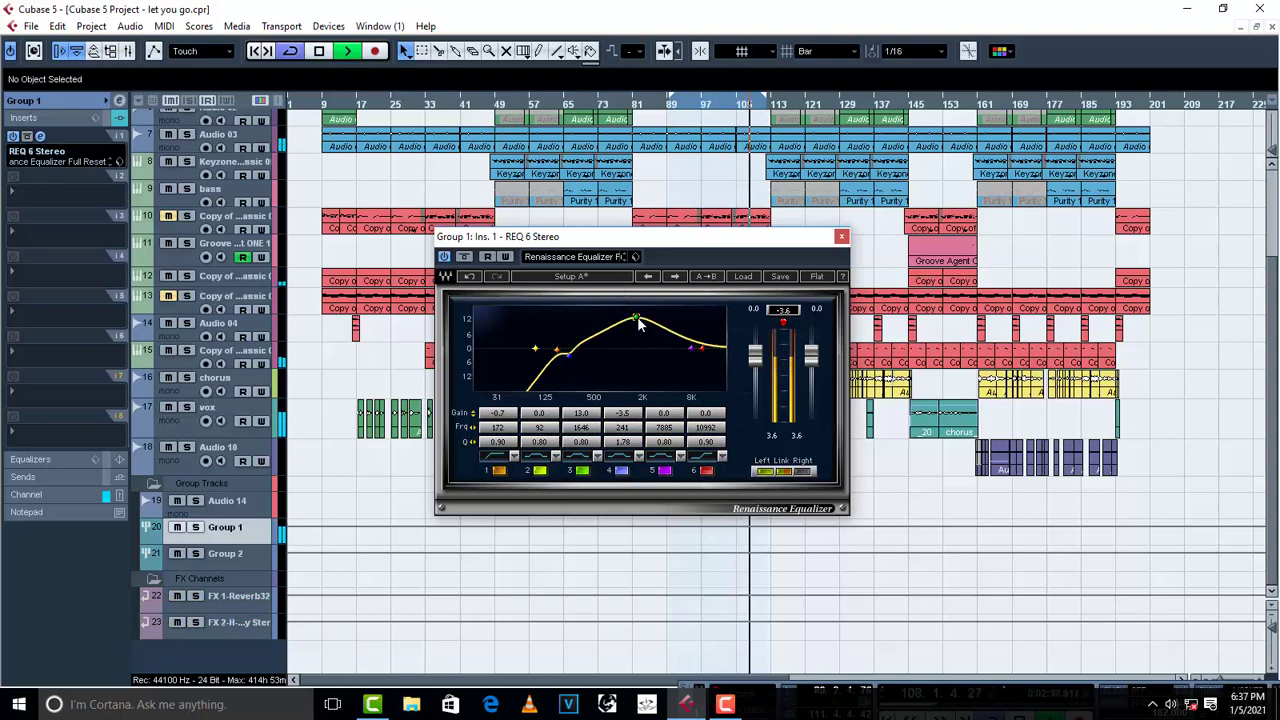
{"action": "scroll", "coordinate": [586, 444], "scroll_direction": "down", "scroll_amount": 1}
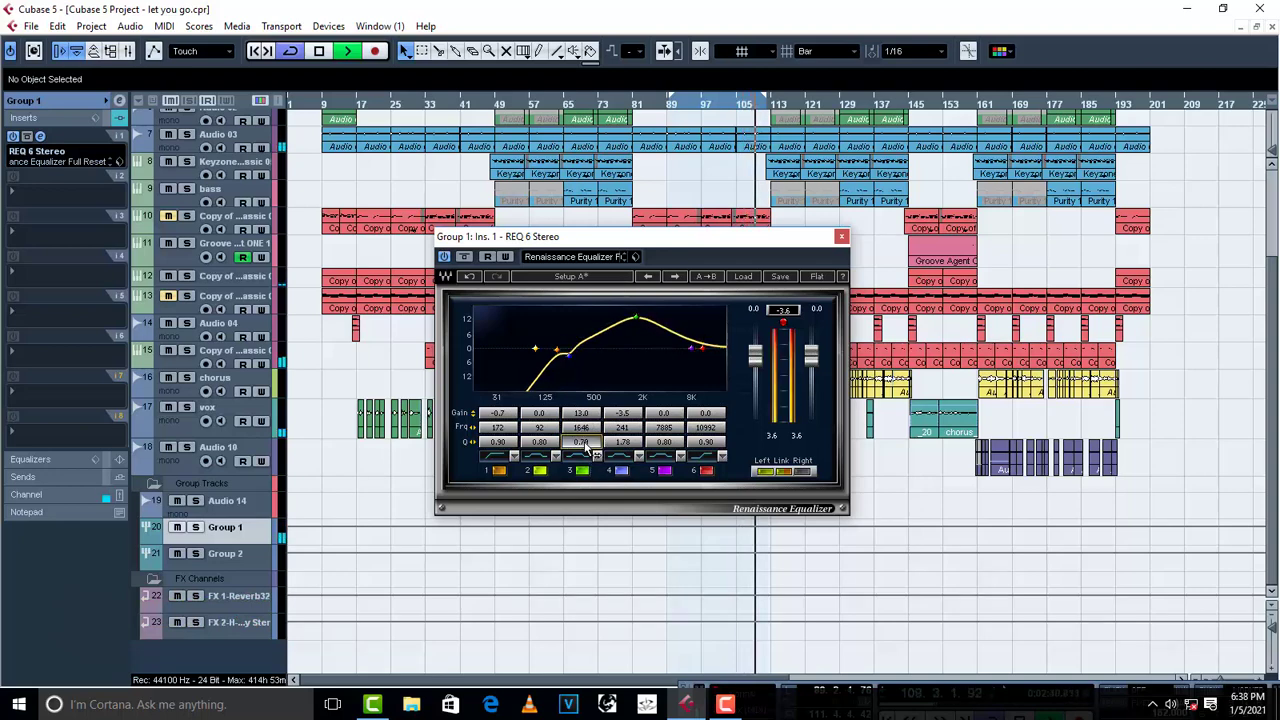
{"action": "scroll", "coordinate": [586, 444], "scroll_direction": "up", "scroll_amount": 10}
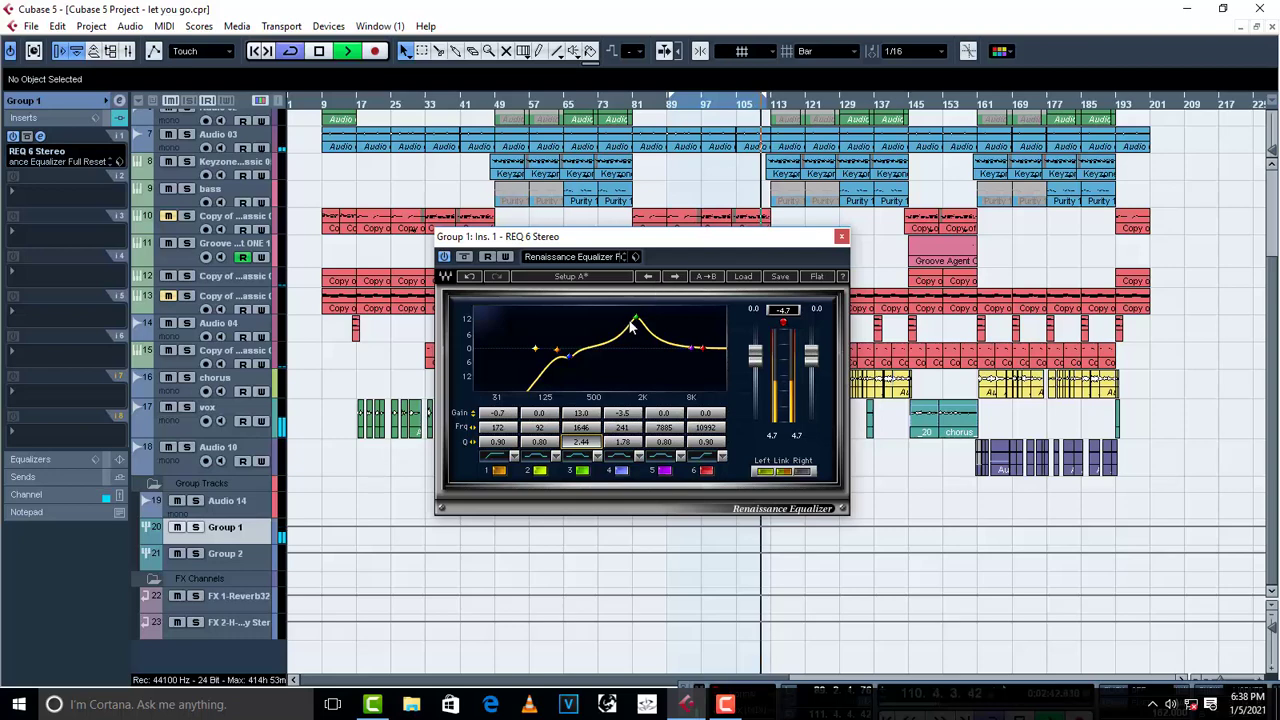
{"action": "left_click_drag", "start_coordinate": [630, 328], "coordinate": [592, 310]}
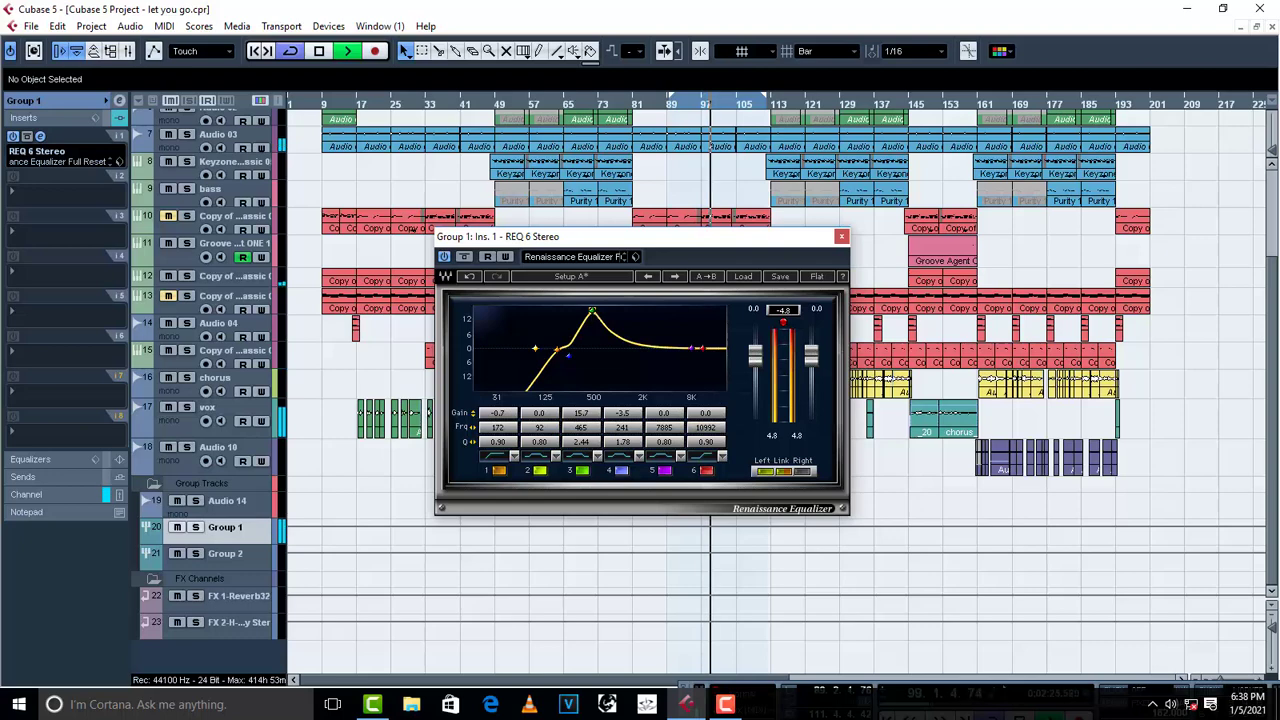
- Cut the gain of REQ 6 band 3 to -3.0 dB and stop playback
{"action": "scroll", "coordinate": [587, 416], "scroll_direction": "down", "scroll_amount": 10}
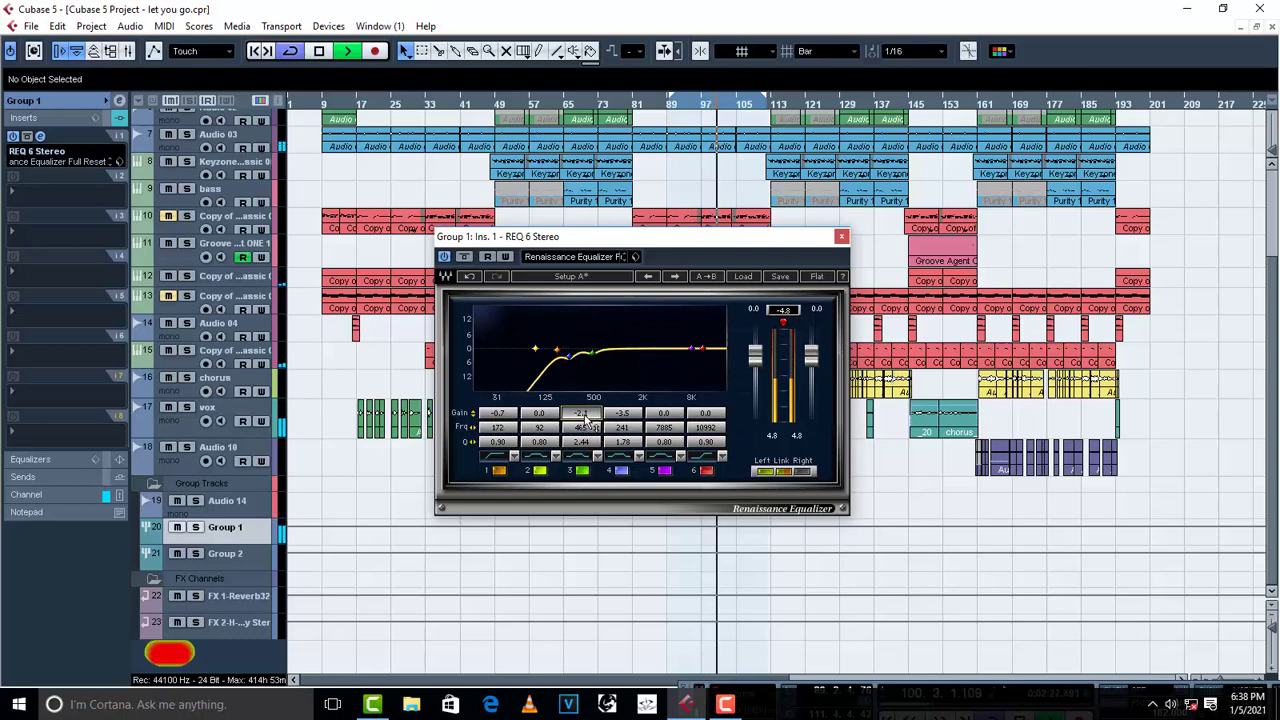
{"action": "scroll", "coordinate": [588, 421], "scroll_direction": "up", "scroll_amount": 2}
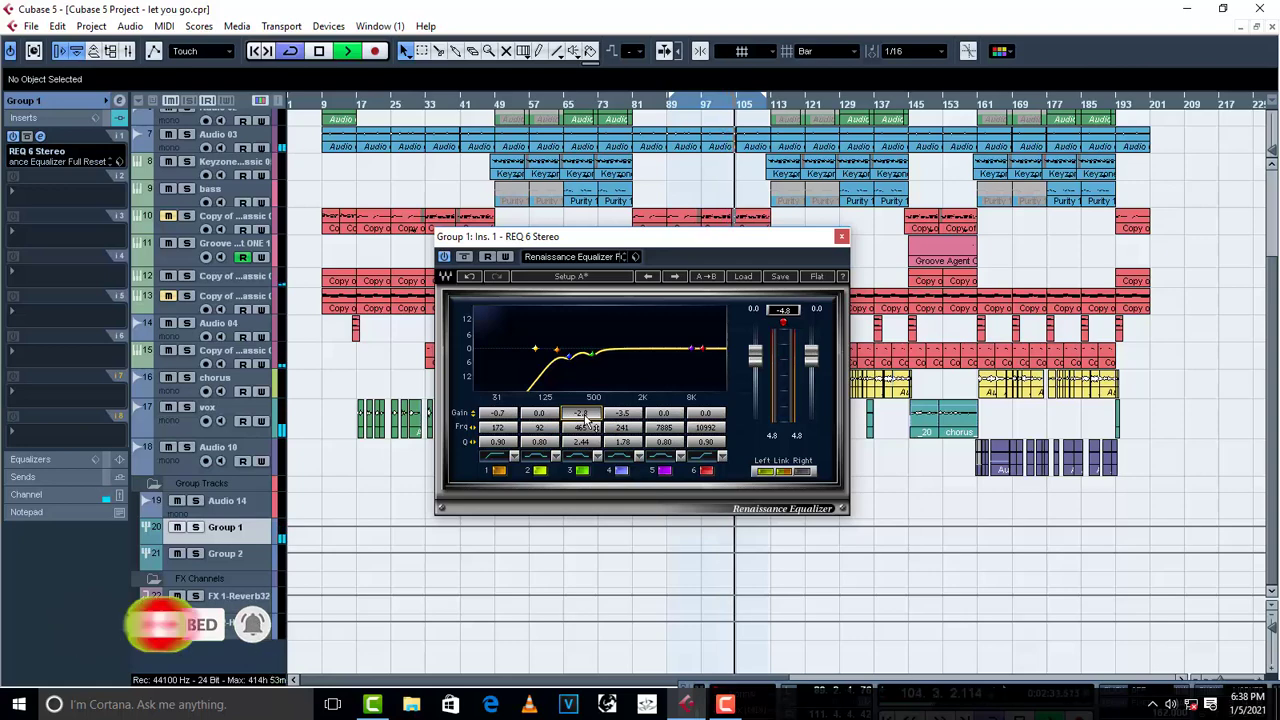
{"action": "scroll", "coordinate": [586, 418], "scroll_direction": "down", "scroll_amount": 1}
{"action": "key", "text": "space"}
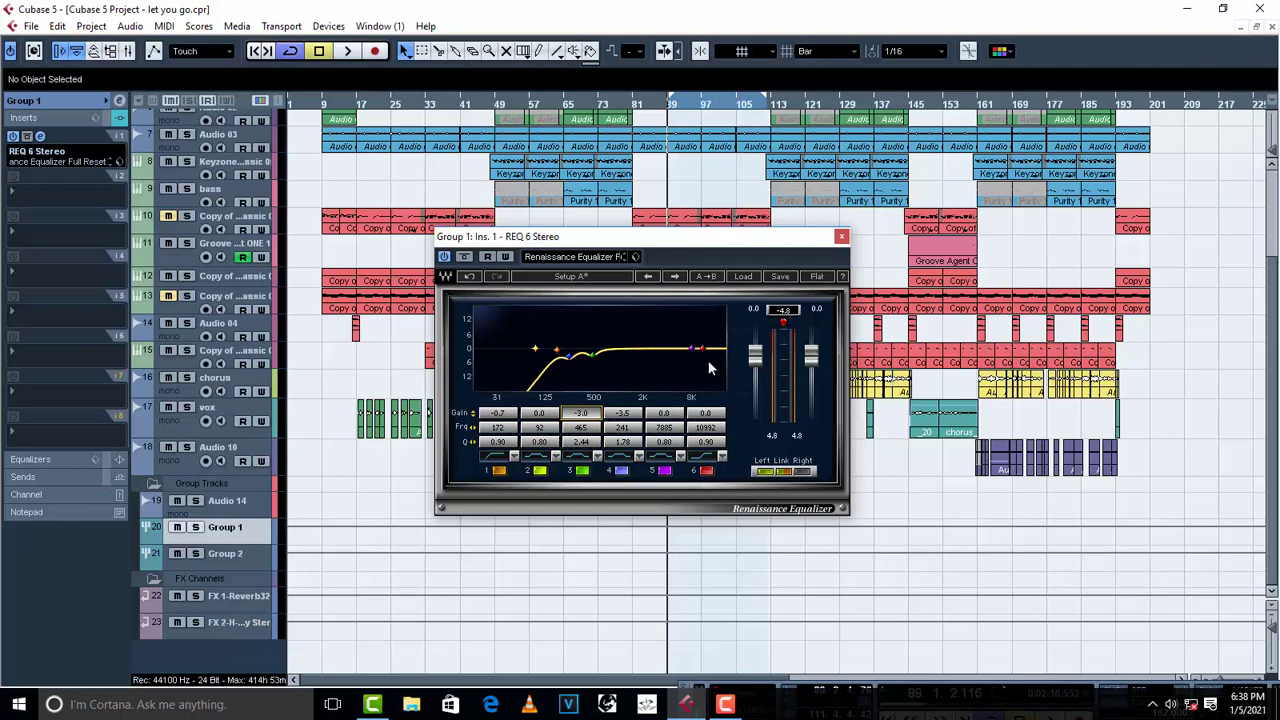
- Boost REQ 6 band 5 to 13.3 dB at 1414 Hz and audition the loop
{"action": "left_click_drag", "start_coordinate": [692, 348], "coordinate": [631, 317]}
{"action": "key", "text": "space"}
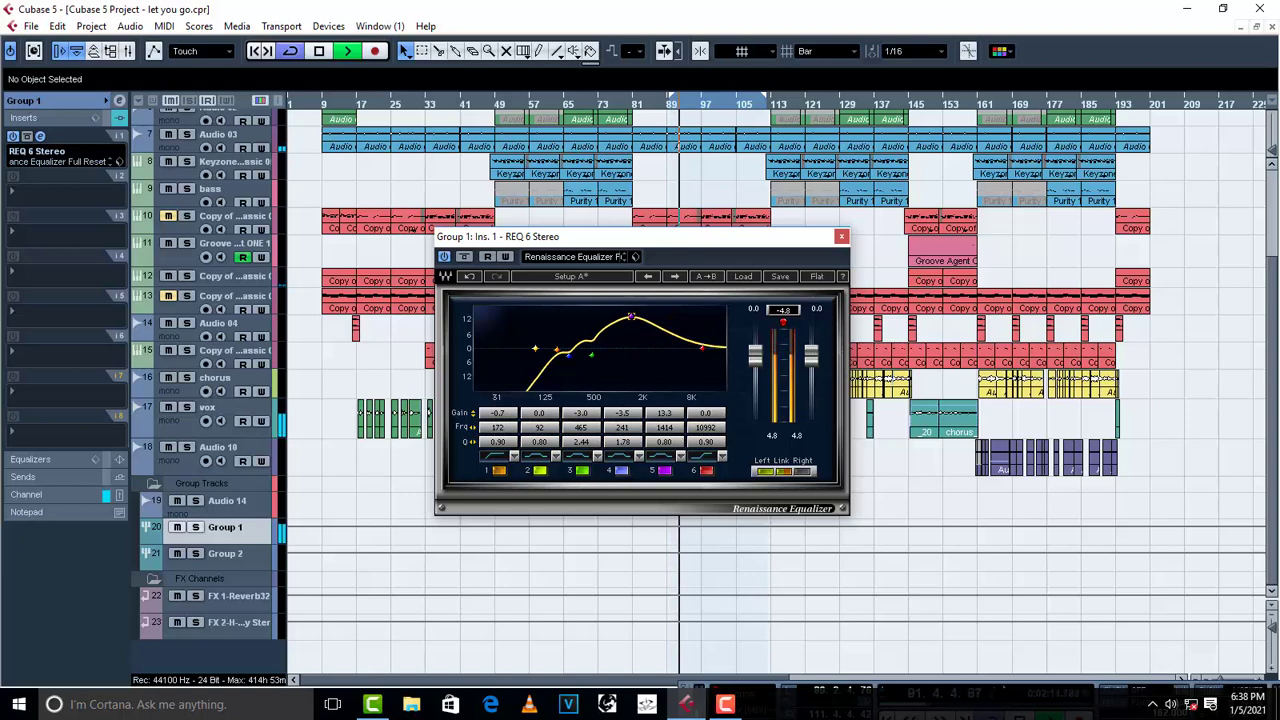
{"action": "key", "text": "space"}
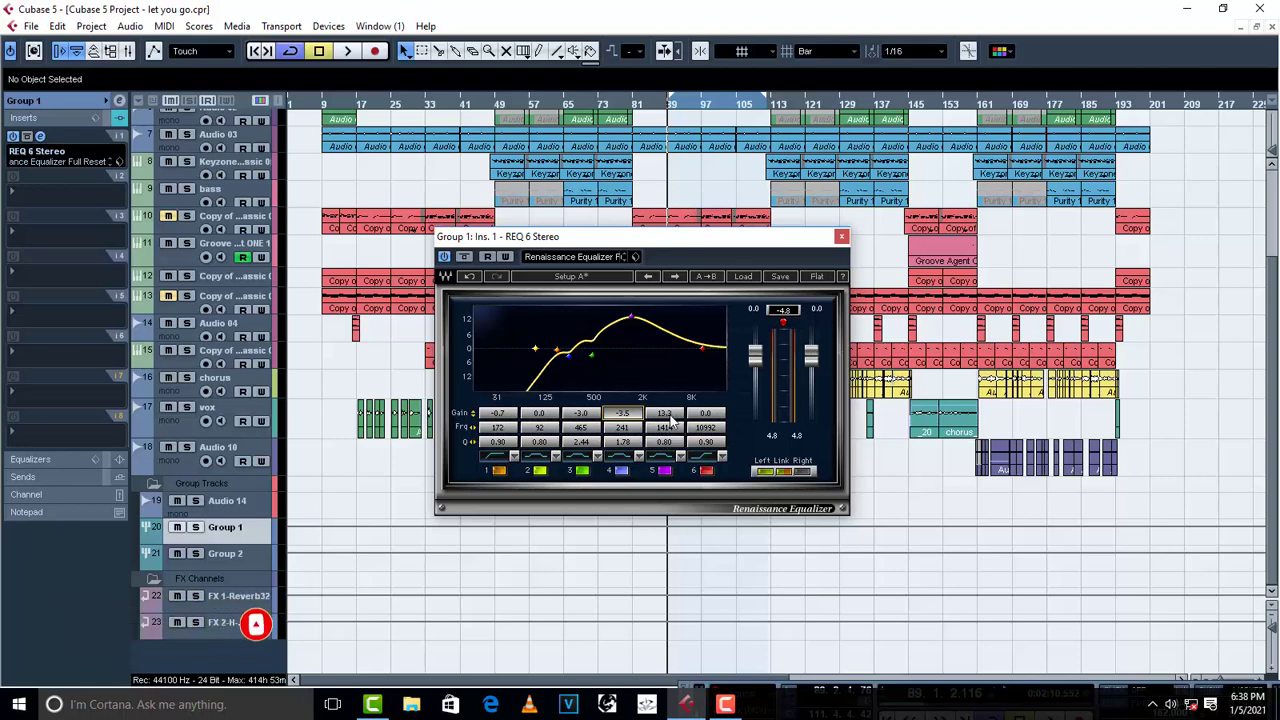
- Cut the gain of REQ 6 band 5 to -2.5 dB, then audition the loop and close the equalizer
{"action": "scroll", "coordinate": [670, 418], "scroll_direction": "down", "scroll_amount": 5}
{"action": "scroll", "coordinate": [674, 418], "scroll_direction": "down", "scroll_amount": 5}
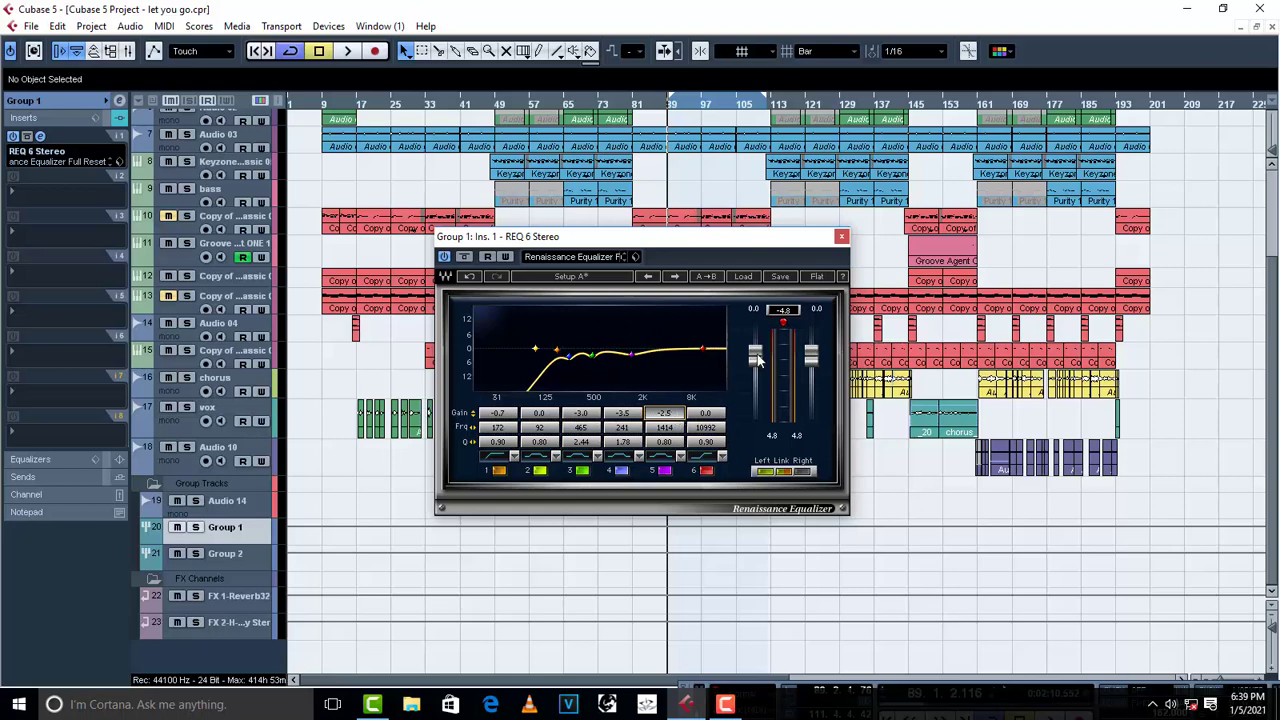
{"action": "key", "text": "space"}
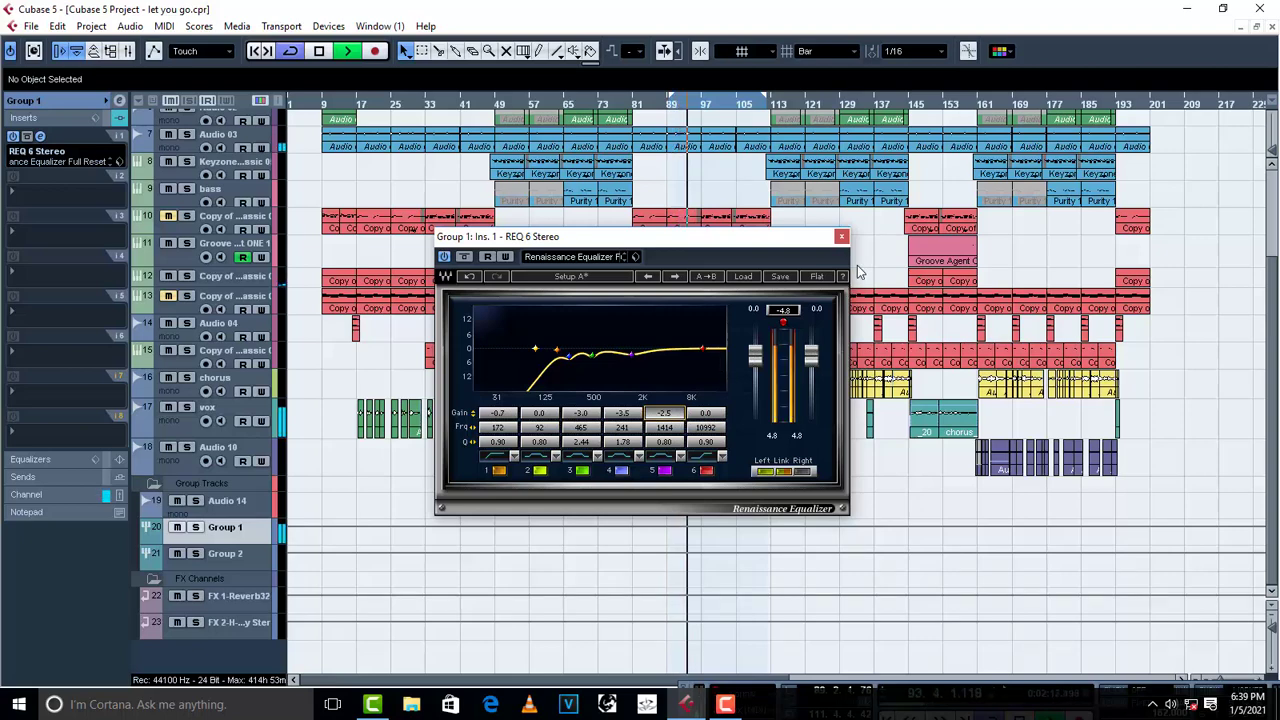
{"action": "key", "text": "space"}
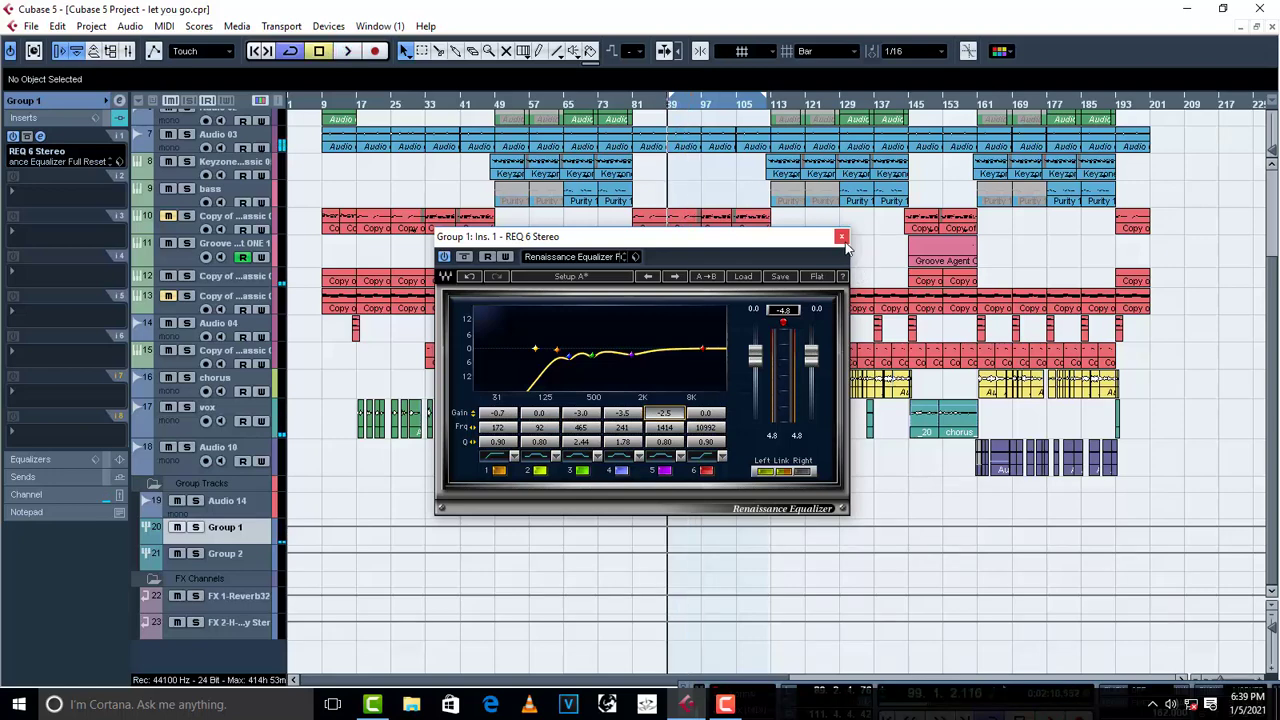
{"action": "left_click", "coordinate": [842, 236]}
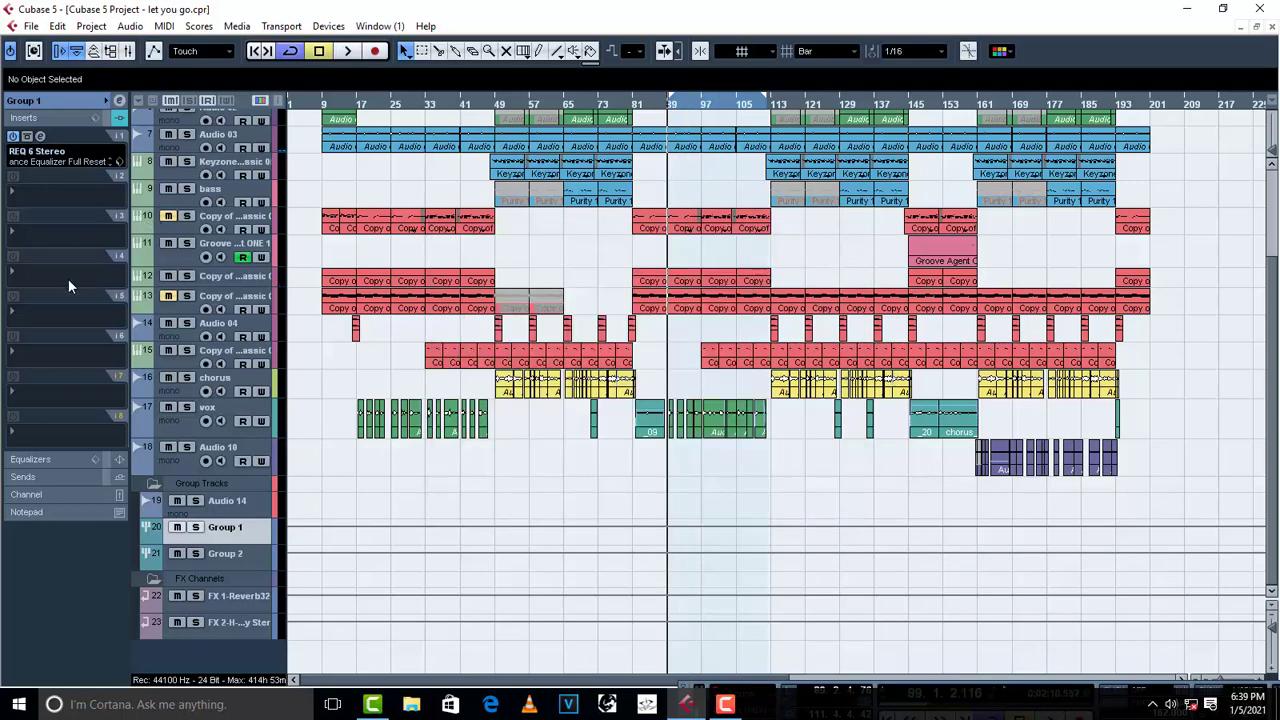
- Load the RCompressor Stereo plug-in into the second insert slot of the Group 1 track
{"action": "left_click", "coordinate": [27, 199]}
{"action": "mouse_move", "coordinate": [80, 222]}
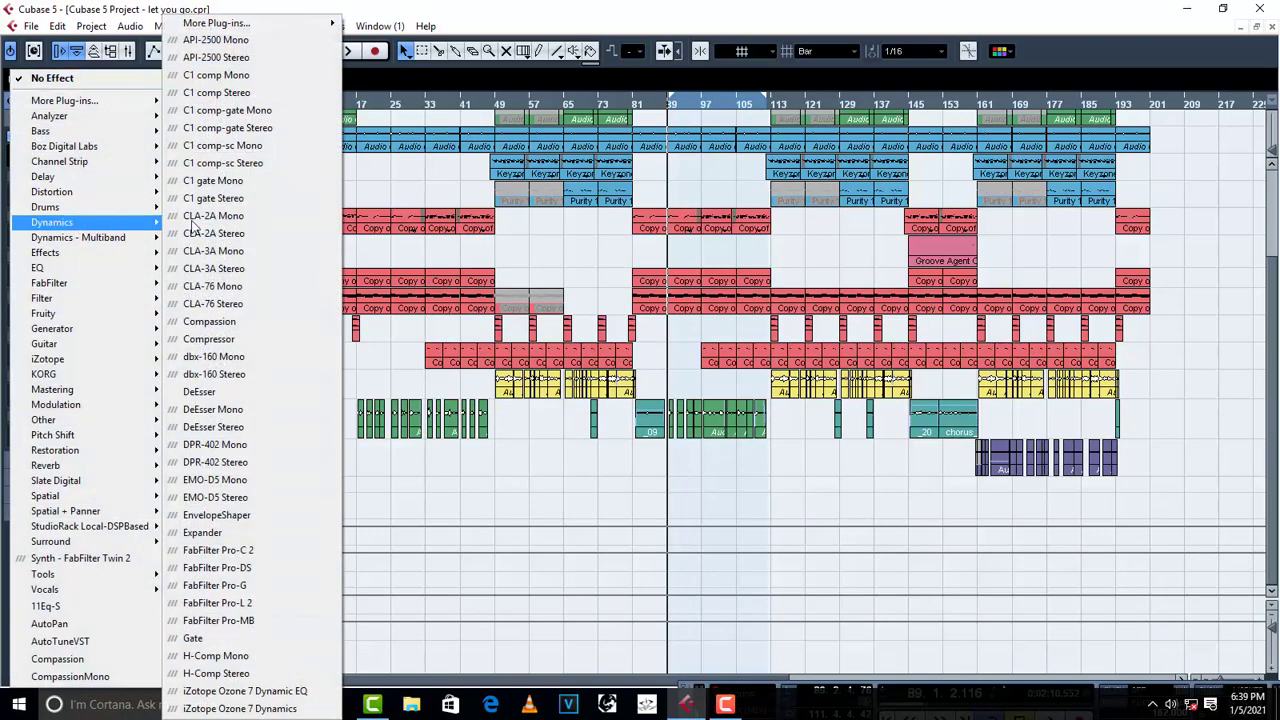
{"action": "mouse_move", "coordinate": [242, 24]}
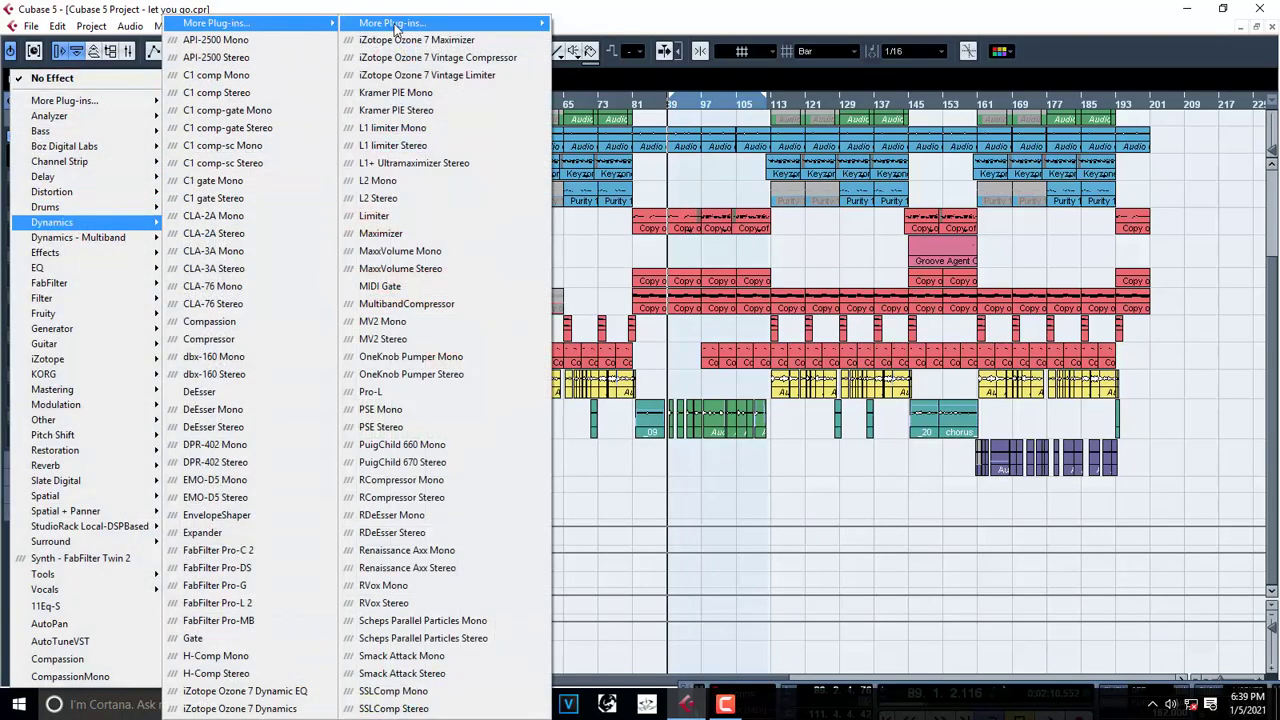
{"action": "left_click", "coordinate": [474, 505]}
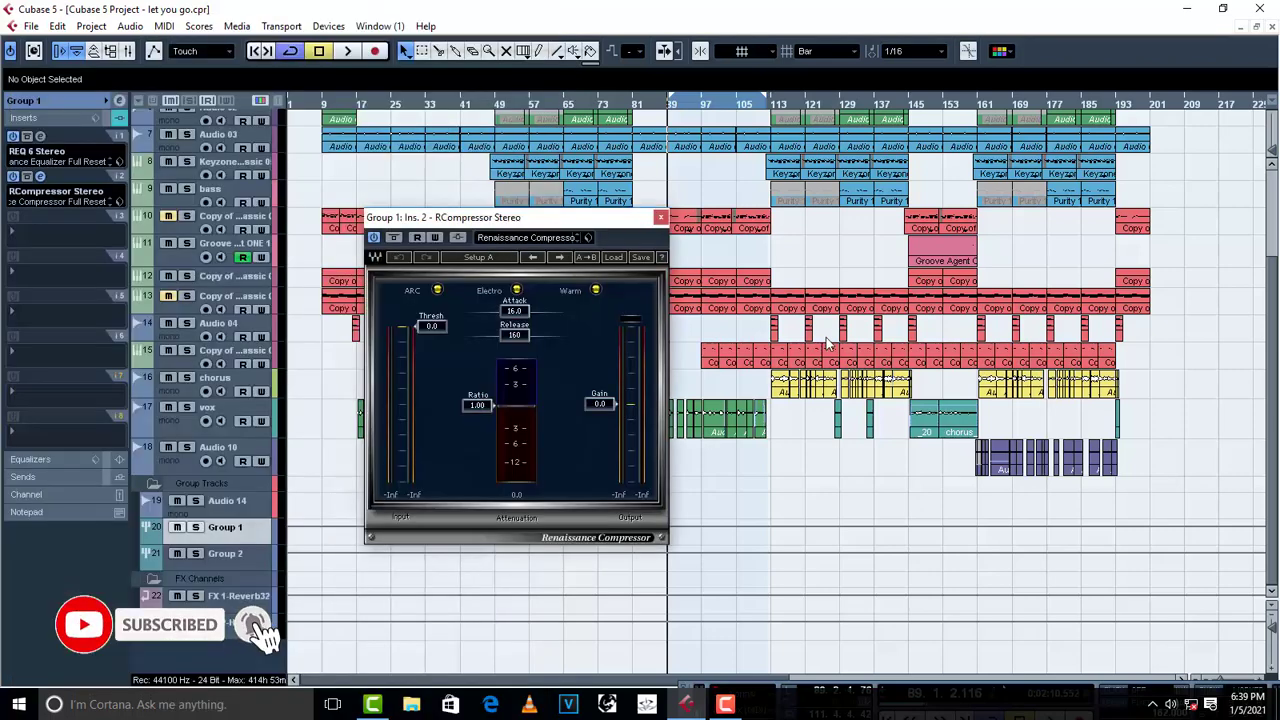
- Set the RCompressor to a ratio of 3.02, a threshold of -20.0 and a make-up gain of 6.0, auditioning the loop
{"action": "left_click_drag", "start_coordinate": [480, 404], "coordinate": [488, 432]}
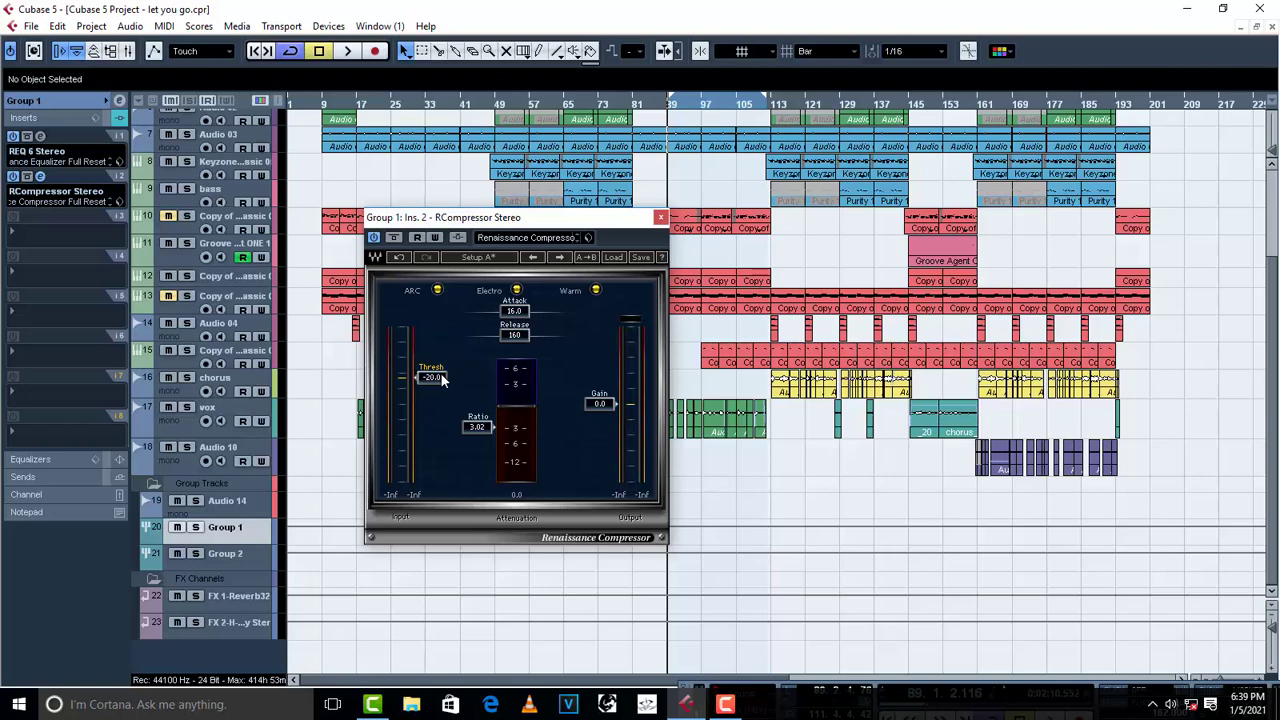
{"action": "key", "text": "space"}
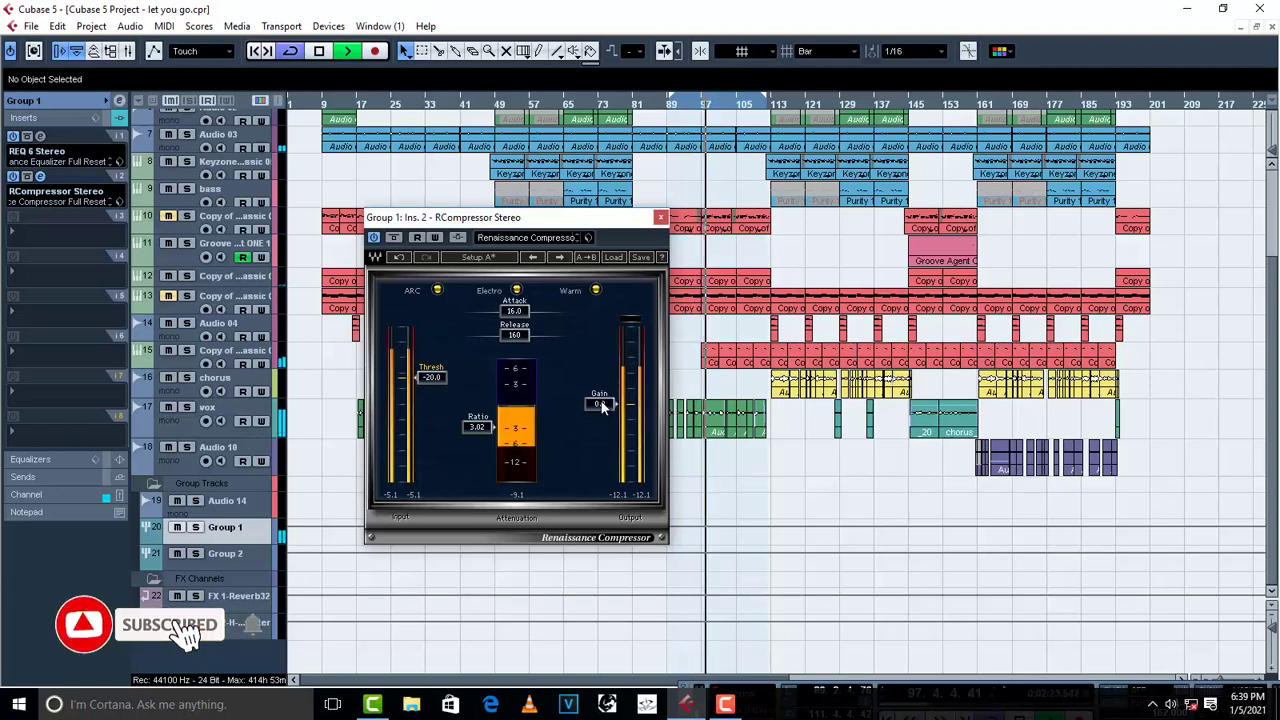
{"action": "scroll", "coordinate": [602, 405], "scroll_direction": "up", "scroll_amount": 5}
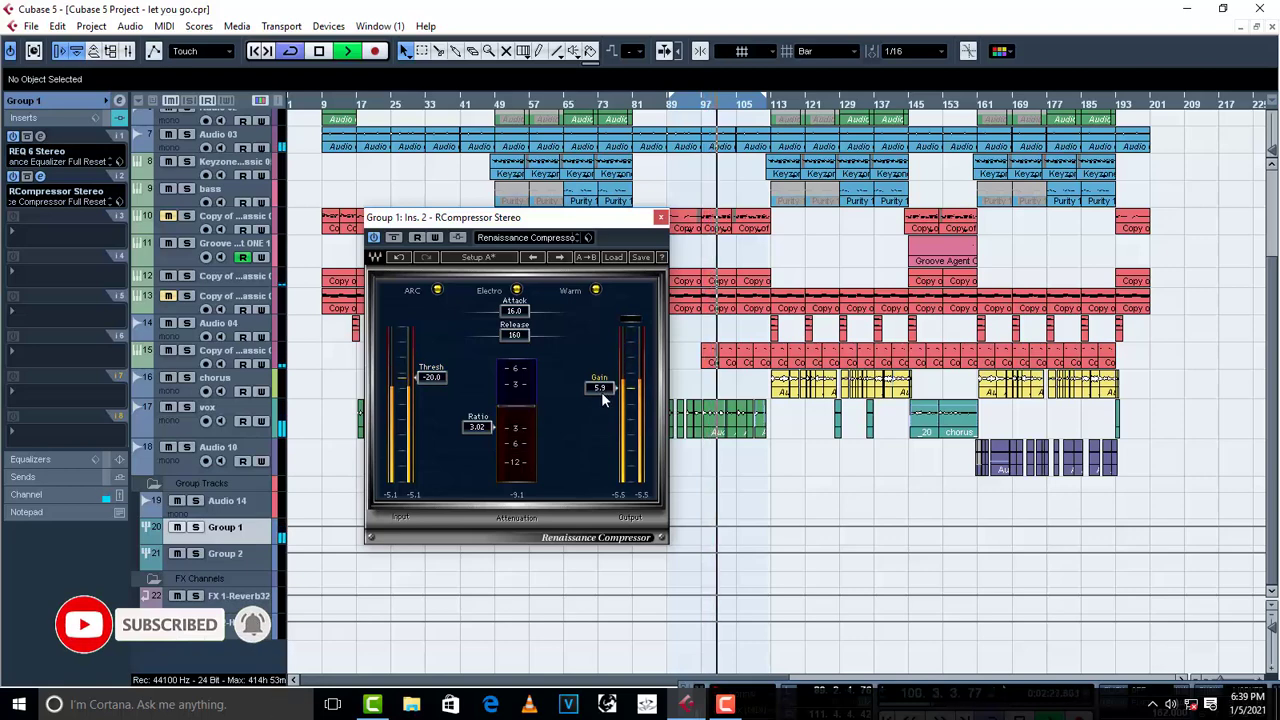
{"action": "scroll", "coordinate": [601, 392], "scroll_direction": "up", "scroll_amount": 1}
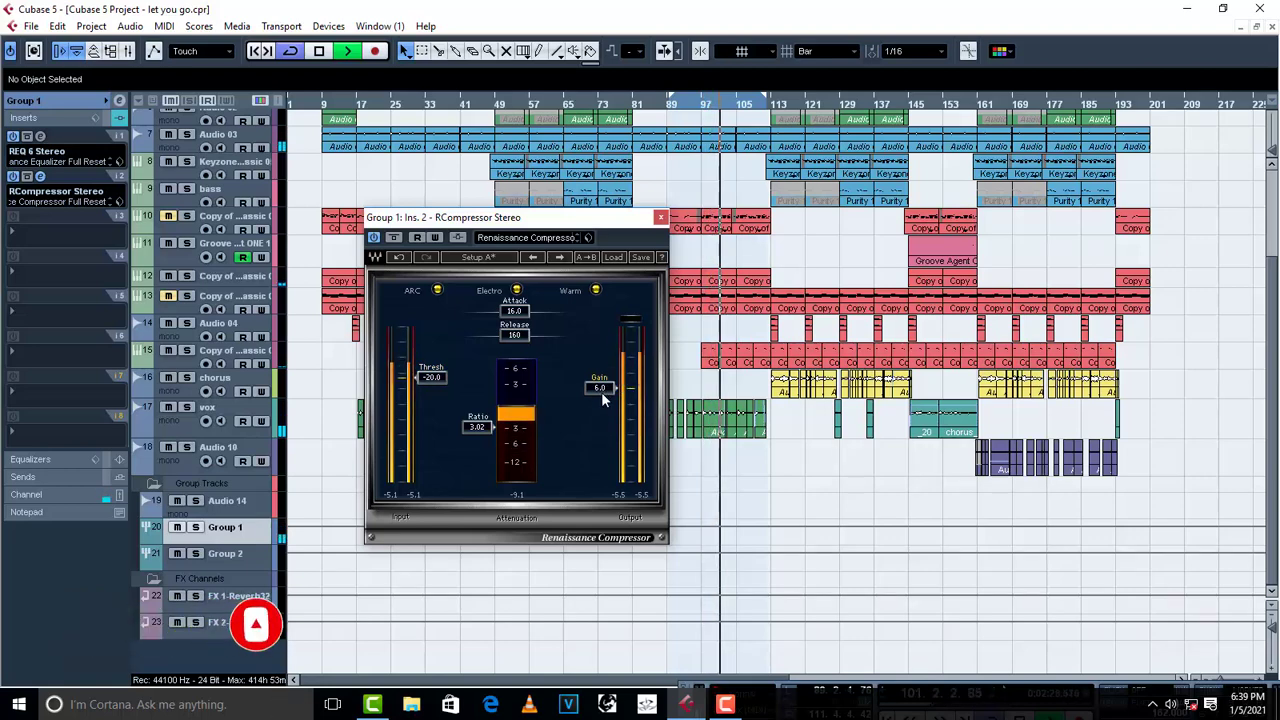
{"action": "left_click", "coordinate": [660, 220]}
{"action": "key", "text": "space"}
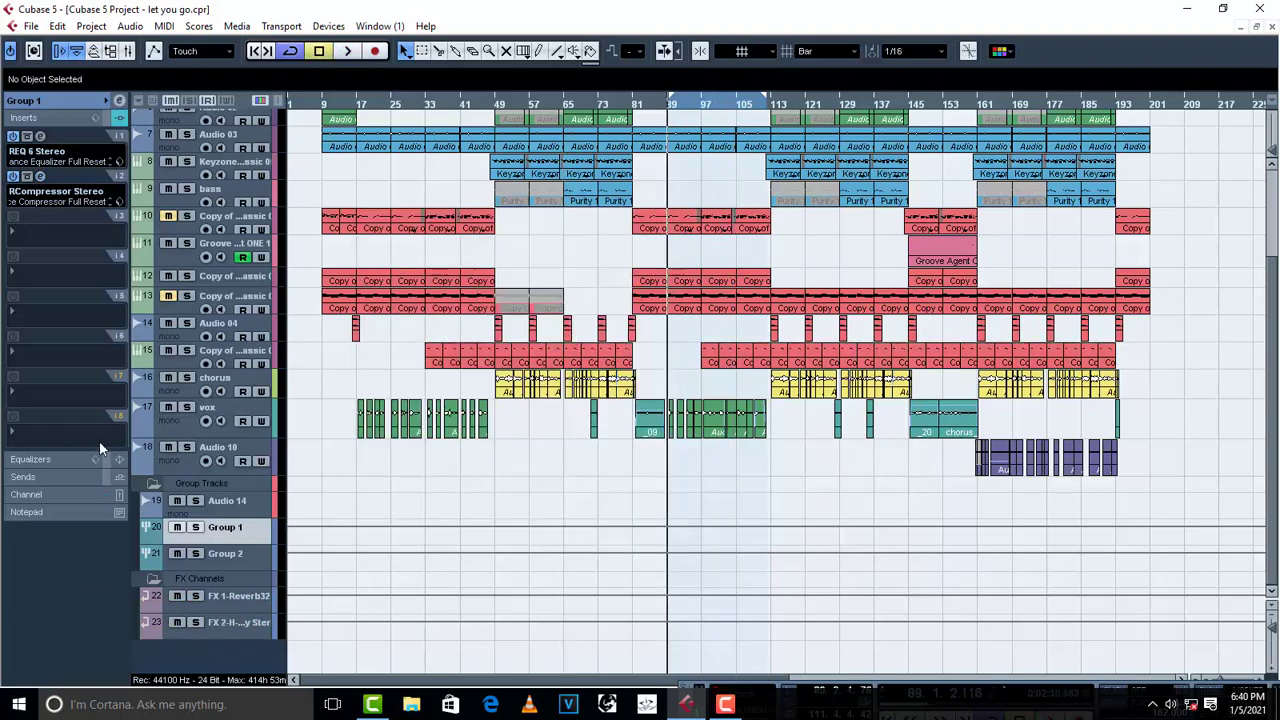
- Load the DeNoiser into the eighth insert slot of Group 1 and apply its Medium preset
{"action": "left_click", "coordinate": [22, 440]}
{"action": "mouse_move", "coordinate": [38, 440]}
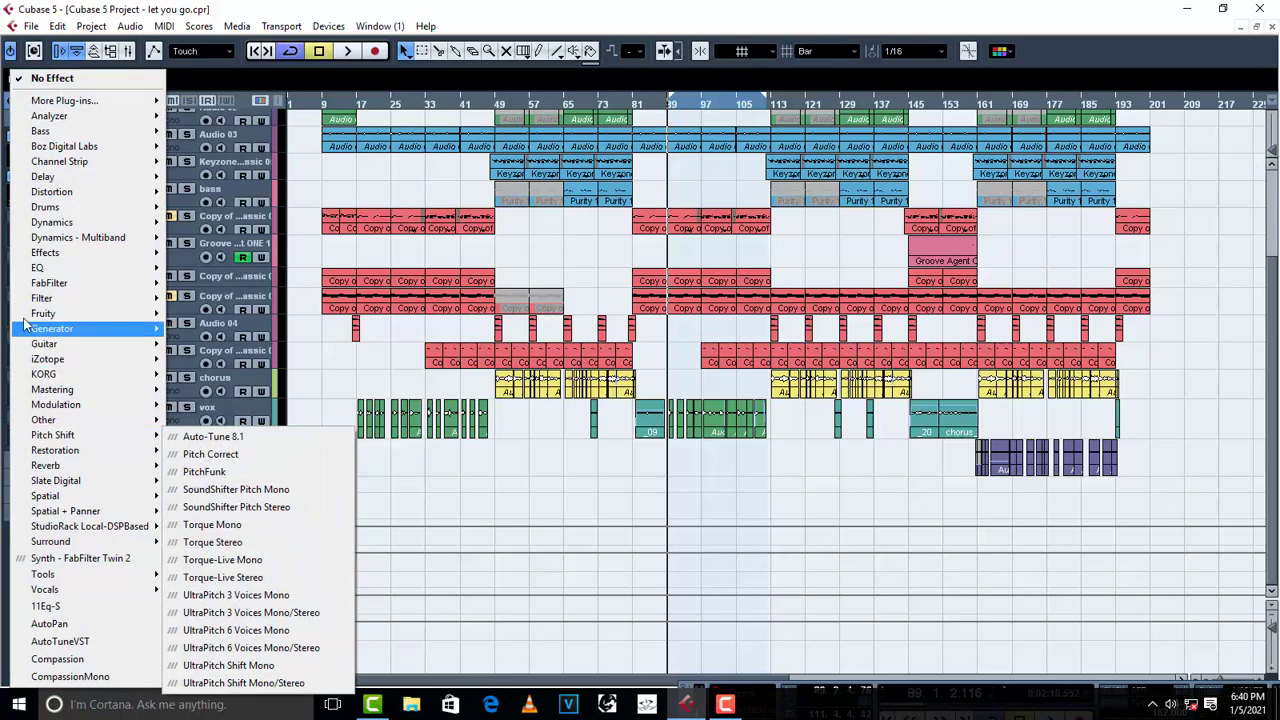
{"action": "mouse_move", "coordinate": [33, 272]}
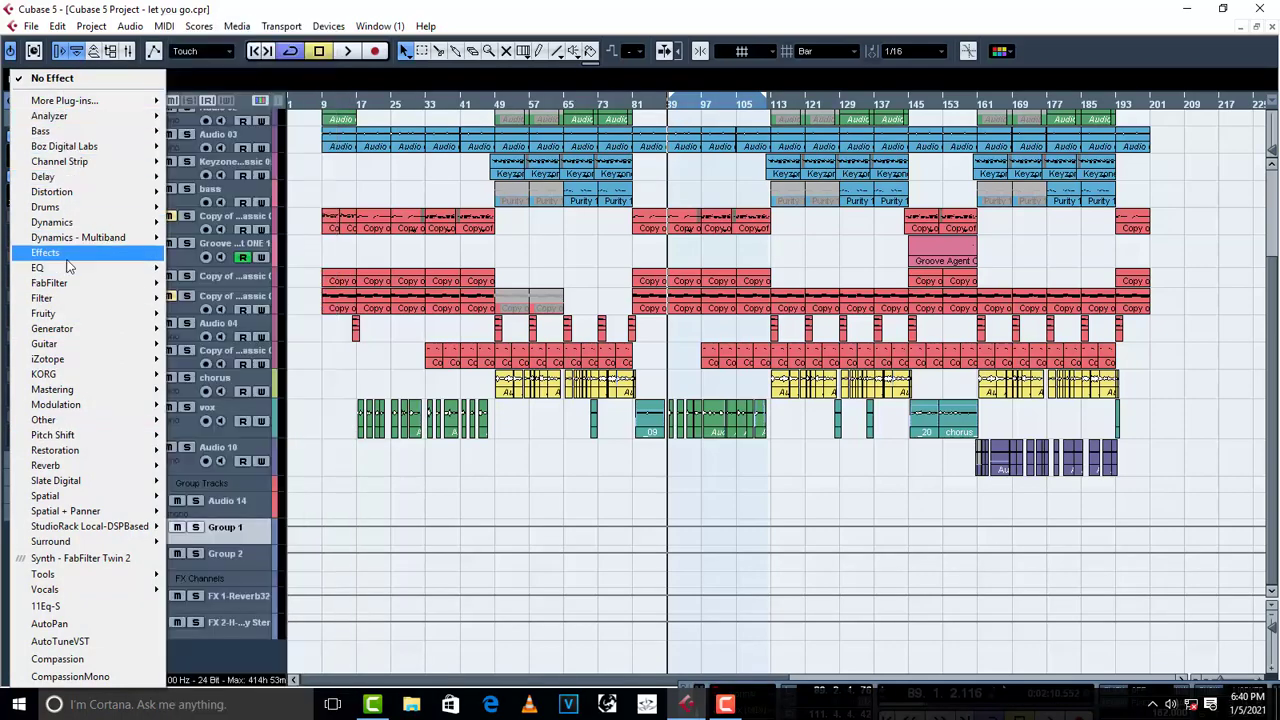
{"action": "mouse_move", "coordinate": [105, 450]}
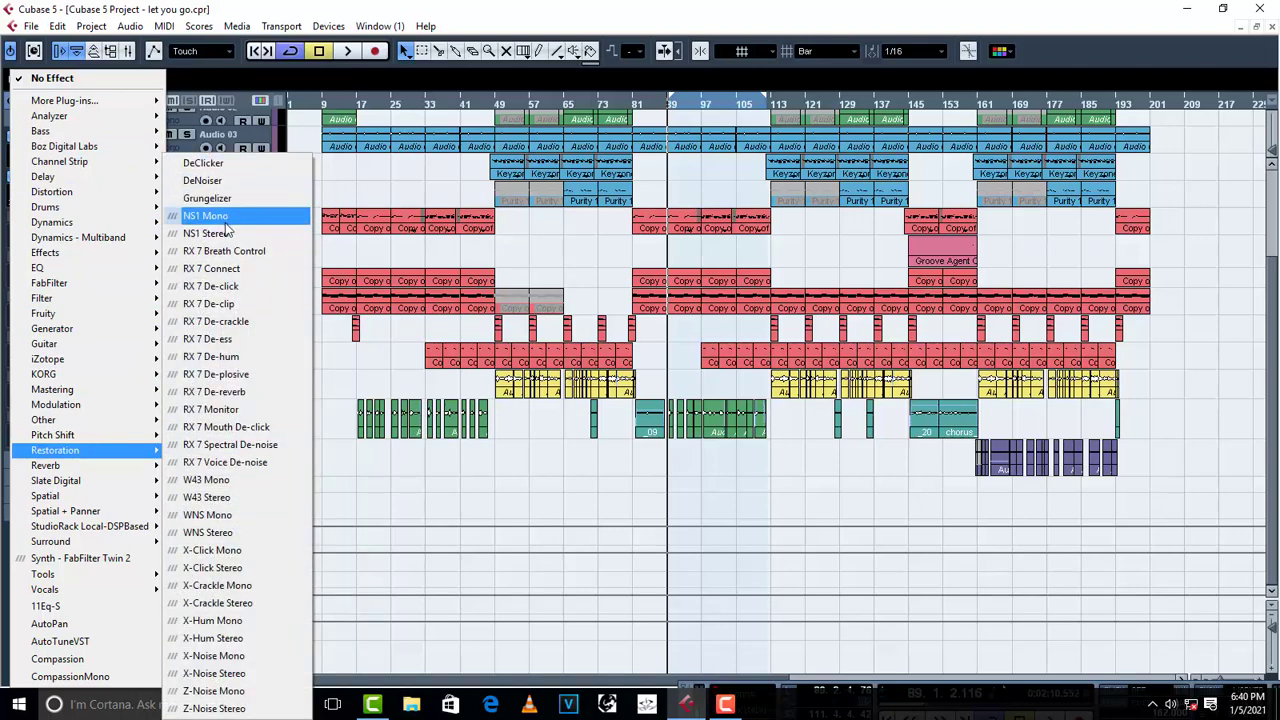
{"action": "left_click", "coordinate": [230, 180]}
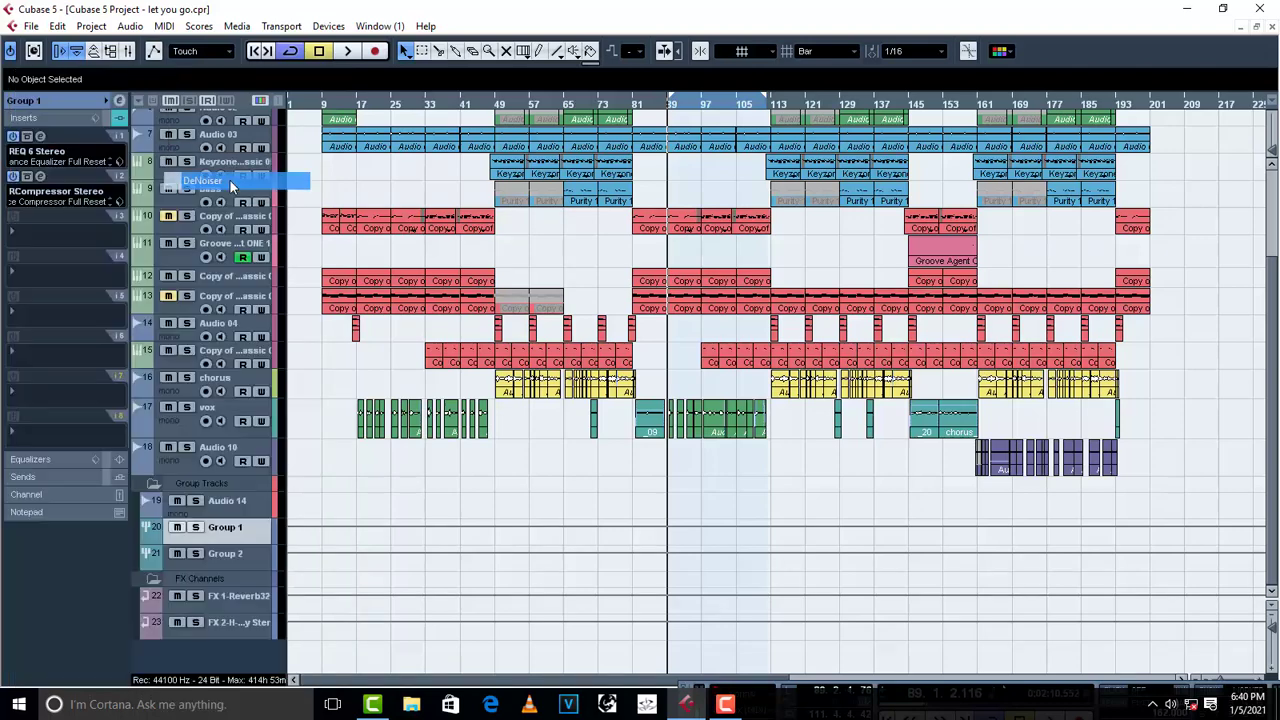
{"action": "left_click", "coordinate": [673, 294]}
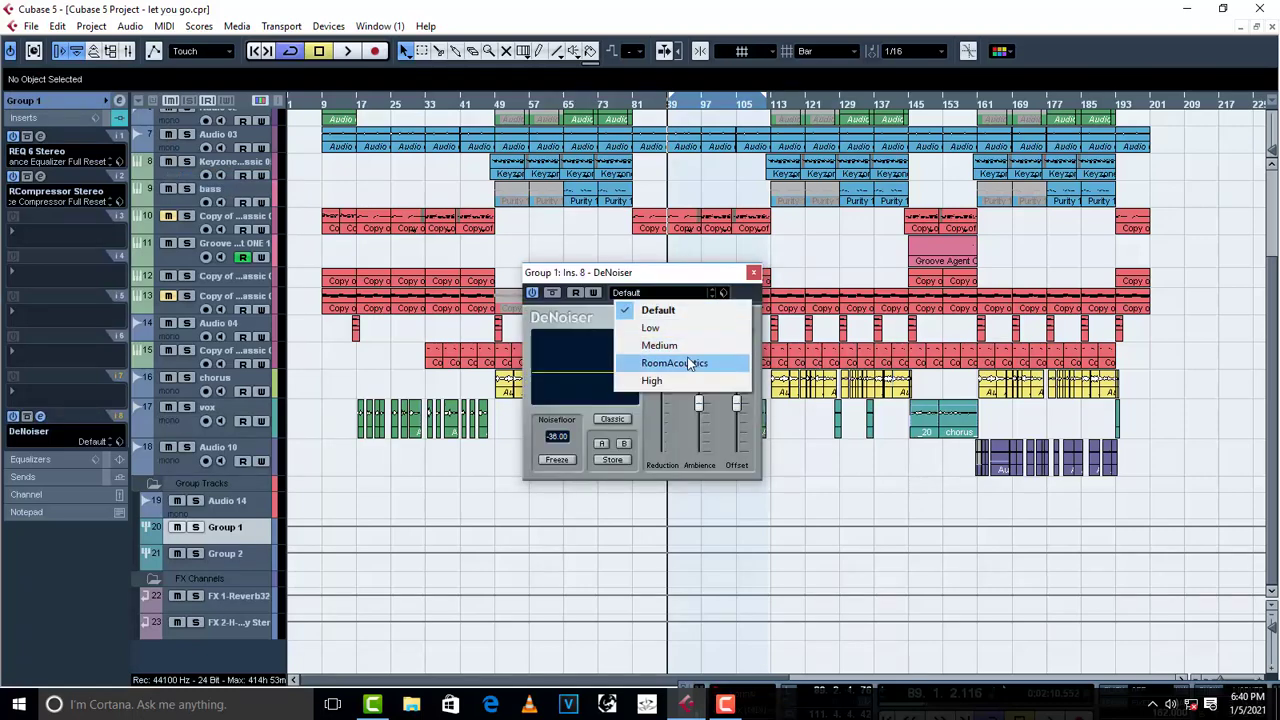
{"action": "left_click", "coordinate": [682, 346]}
{"action": "left_click", "coordinate": [756, 272]}
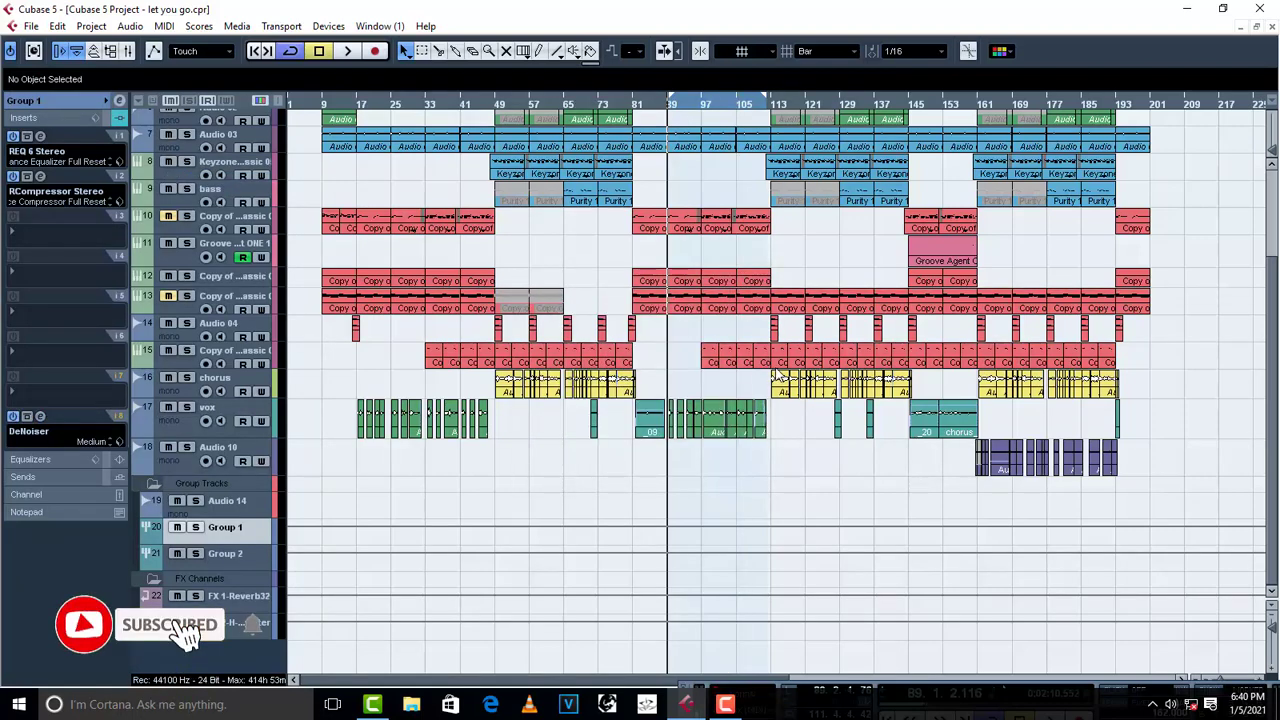
- Play back the looped section to listen to the processed lead vocal
{"action": "key", "text": "space"}
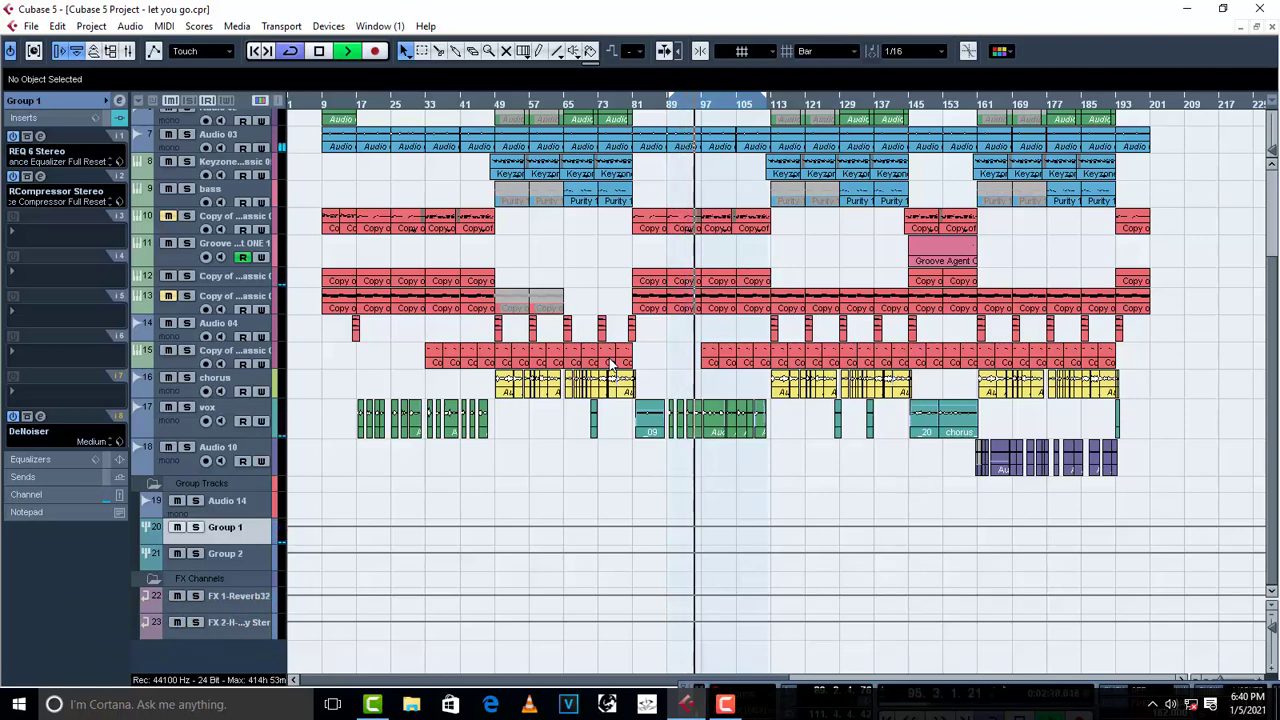
{"action": "key", "text": "space"}
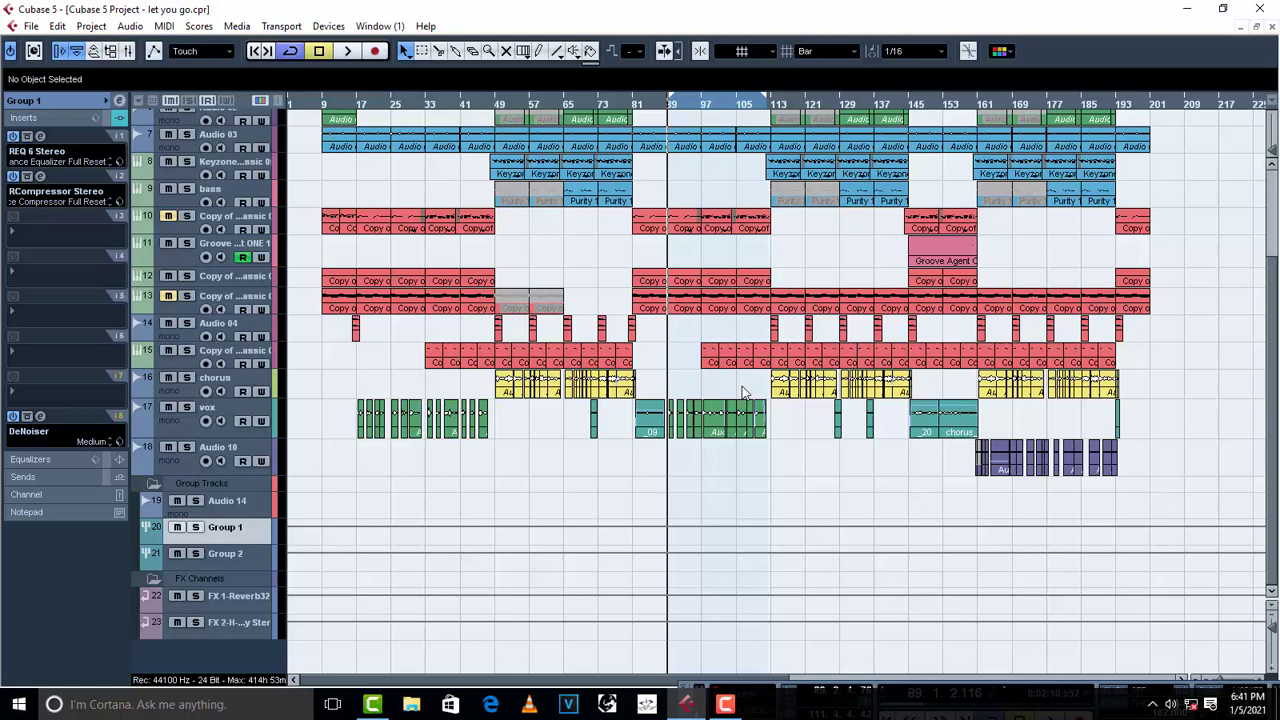
{"action": "key", "text": "space"}
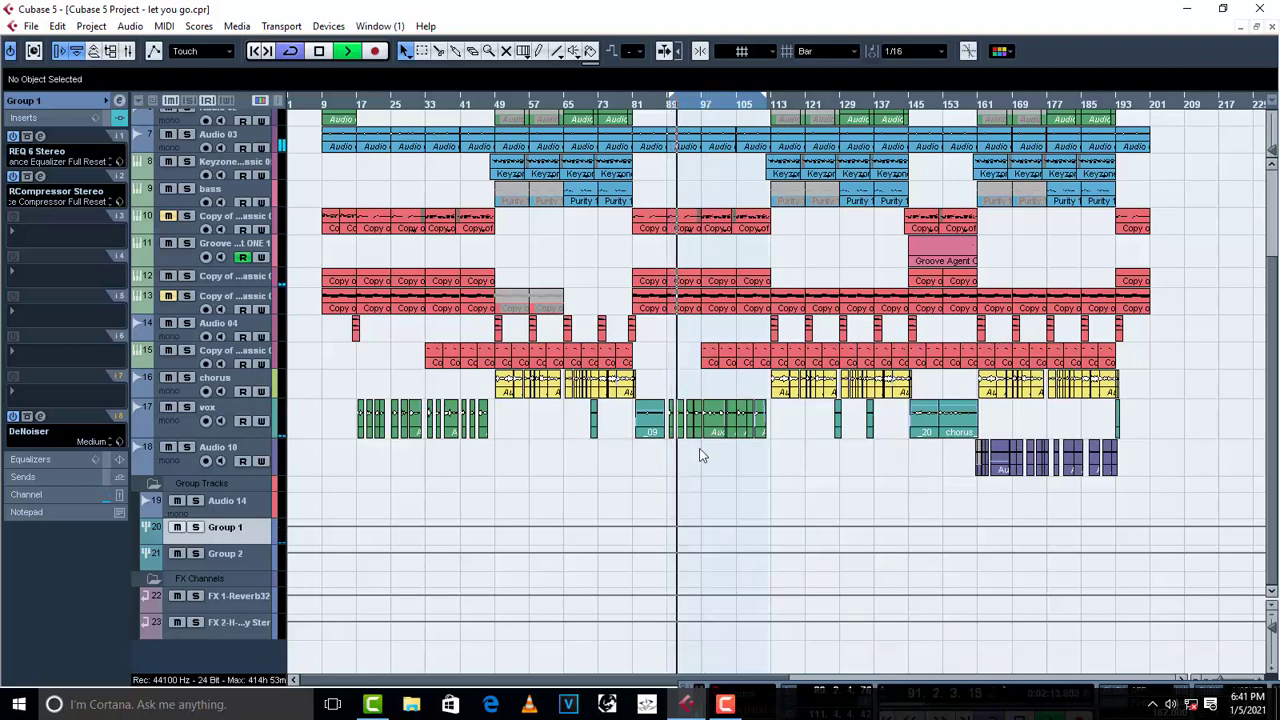
{"action": "key", "text": "space"}
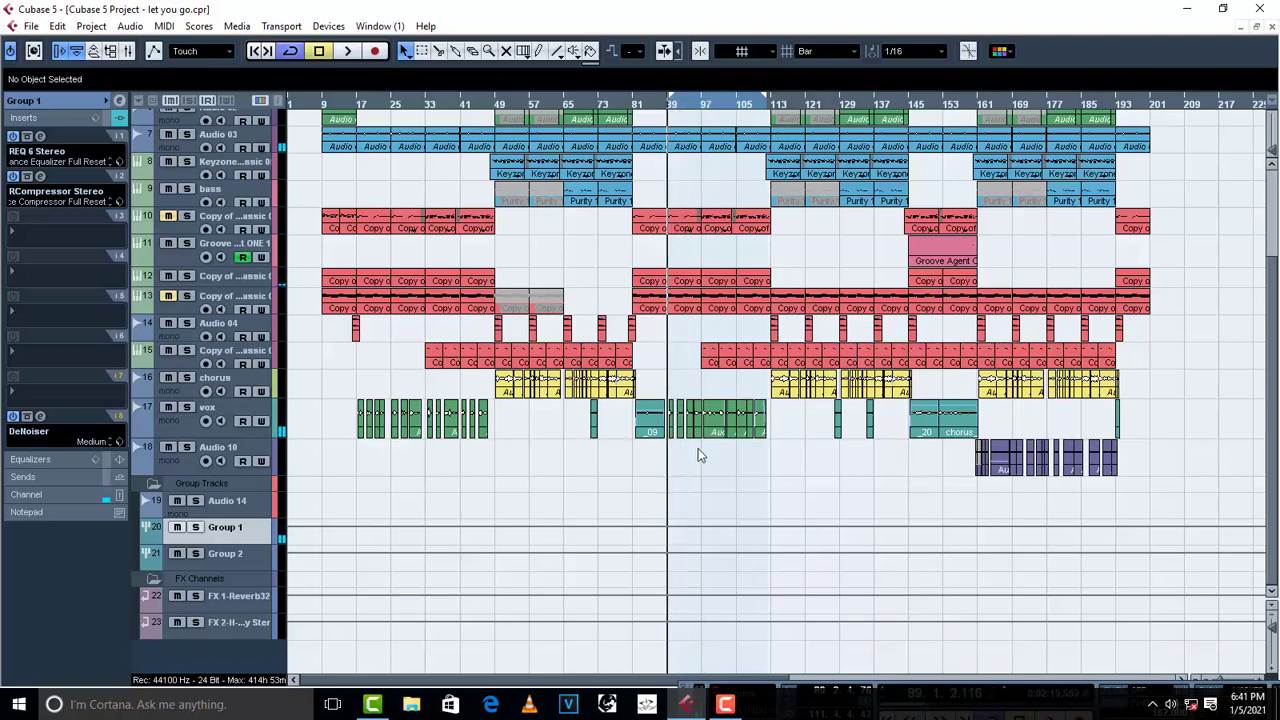
- Load Auto-Tune 8.1 into the third insert slot of Group 1, apply its vox preset and audition the loop
{"action": "left_click", "coordinate": [25, 229]}
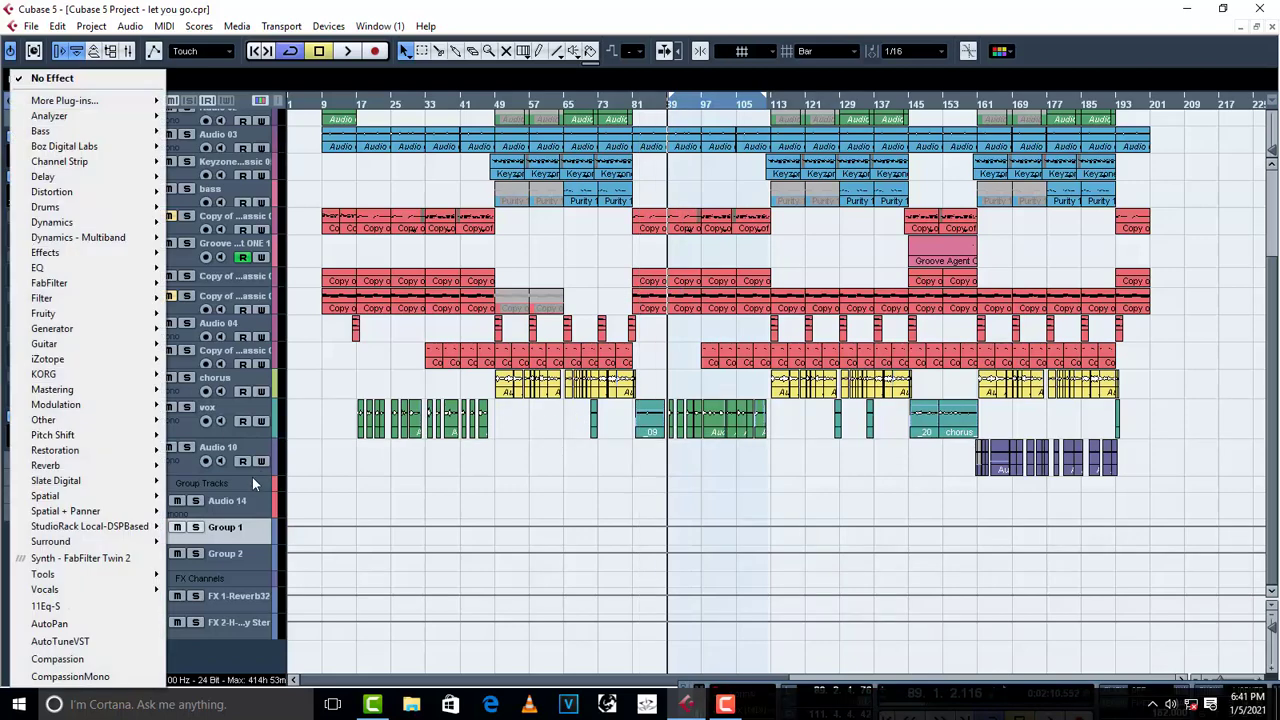
{"action": "mouse_move", "coordinate": [70, 438]}
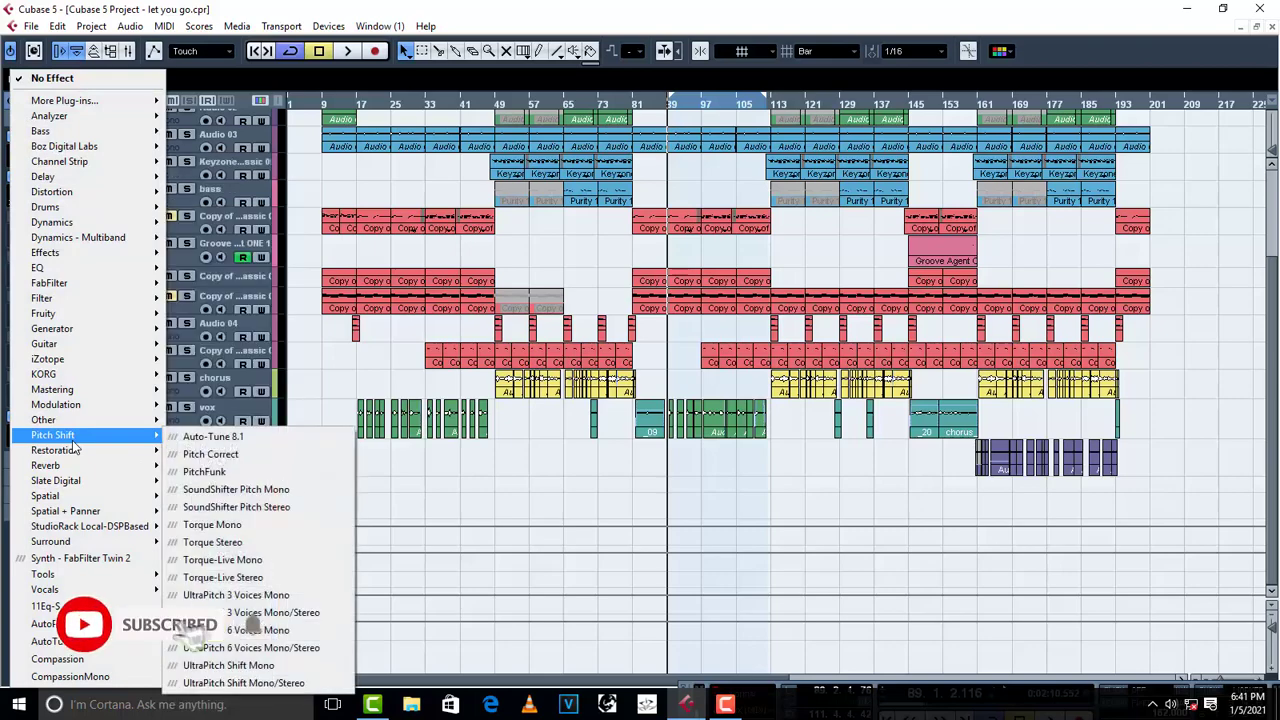
{"action": "left_click", "coordinate": [215, 437]}
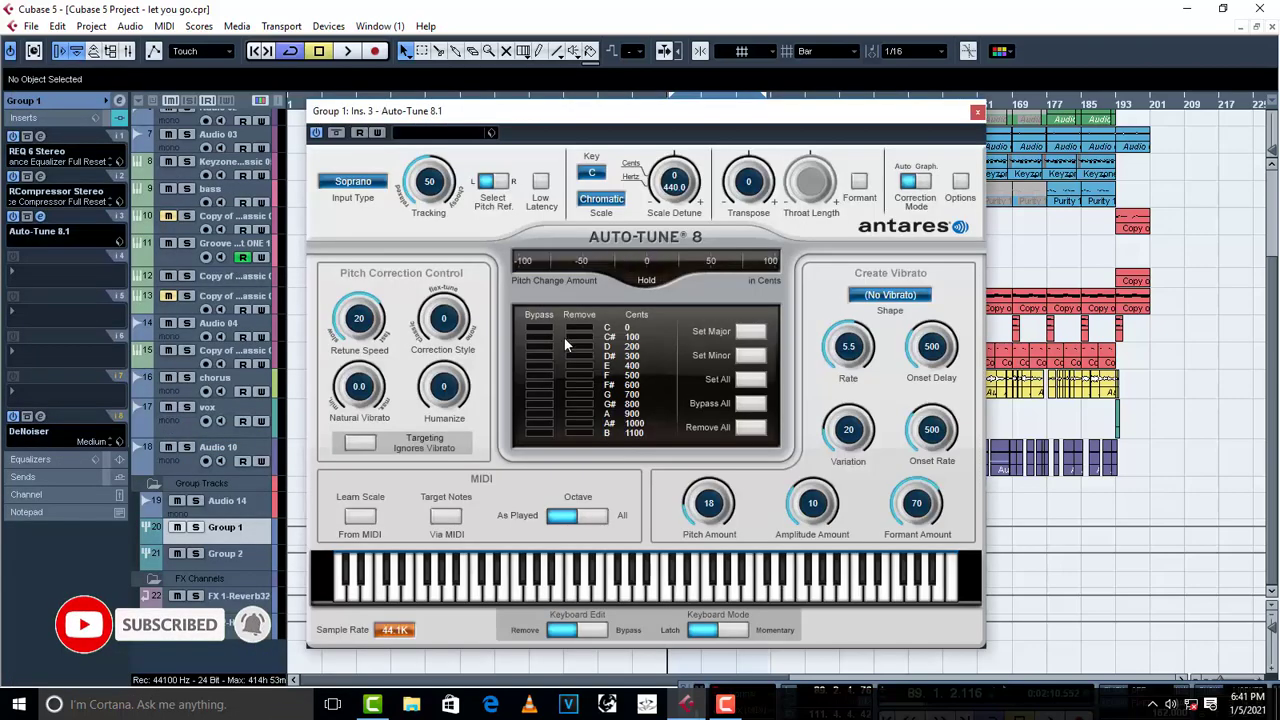
{"action": "left_click", "coordinate": [452, 133]}
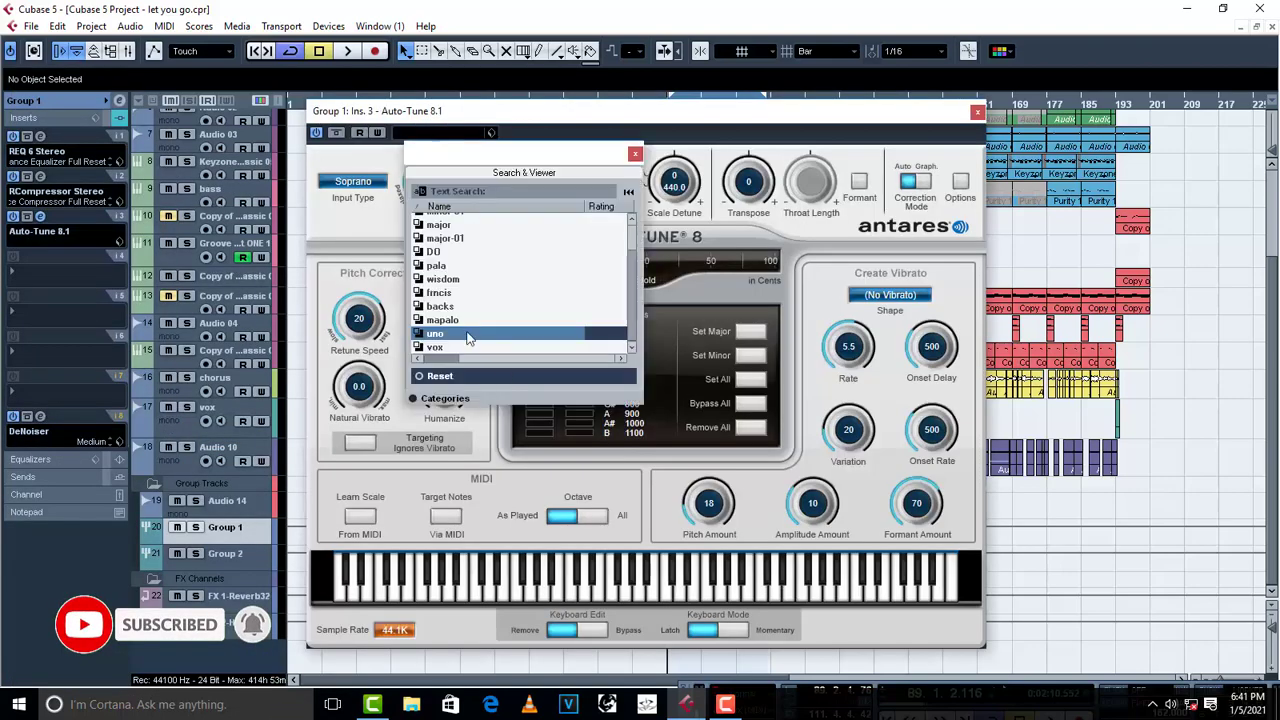
{"action": "left_click", "coordinate": [436, 347]}
{"action": "left_click", "coordinate": [634, 154]}
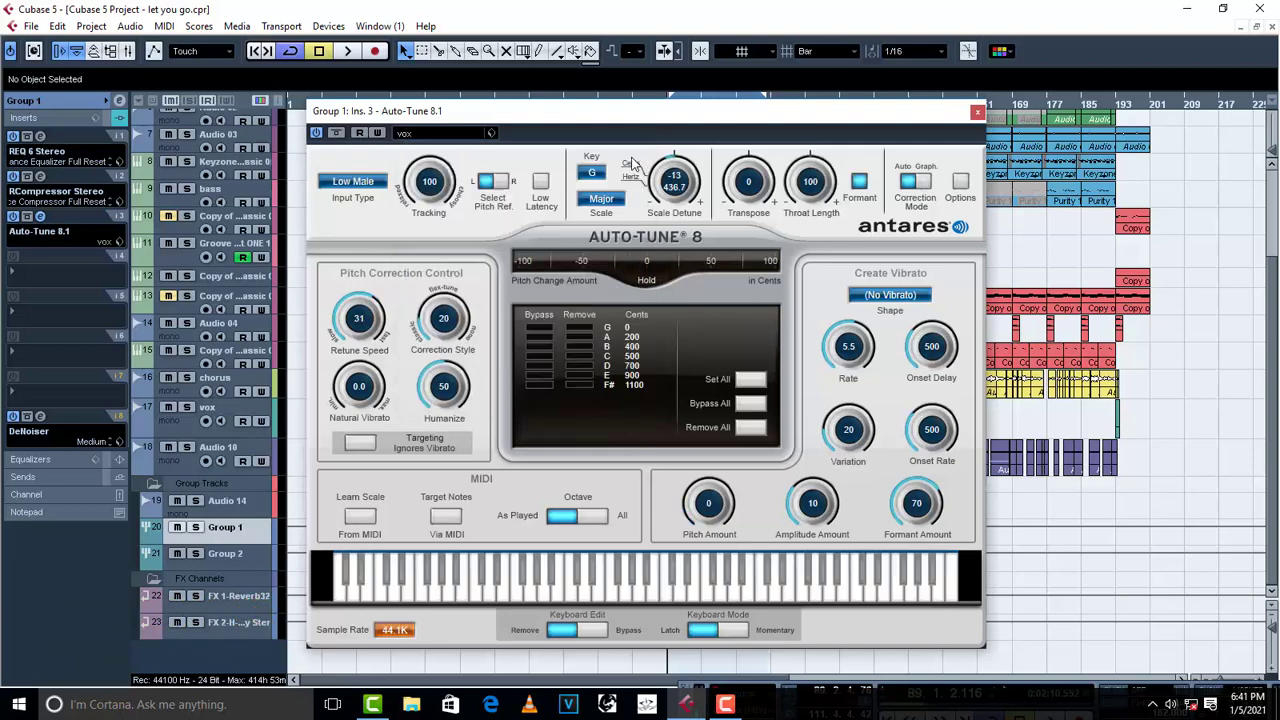
{"action": "left_click", "coordinate": [977, 115]}
{"action": "key", "text": "space"}
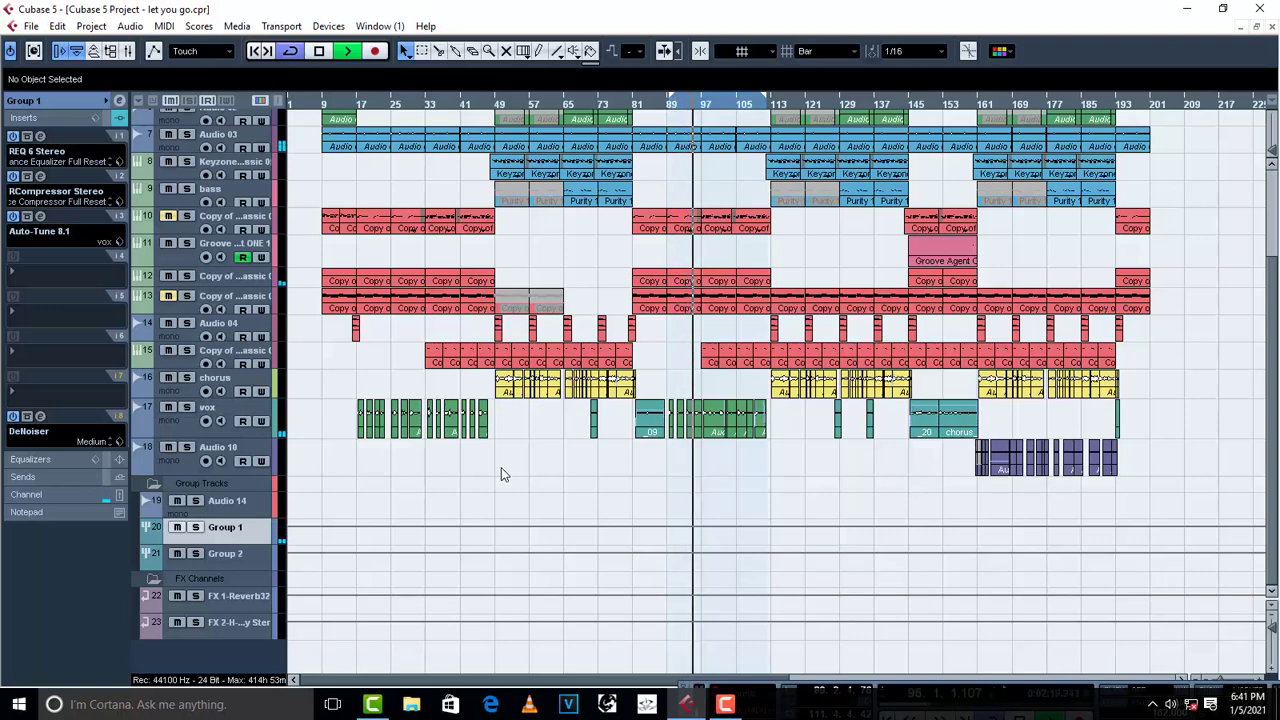
{"action": "key", "text": "space"}
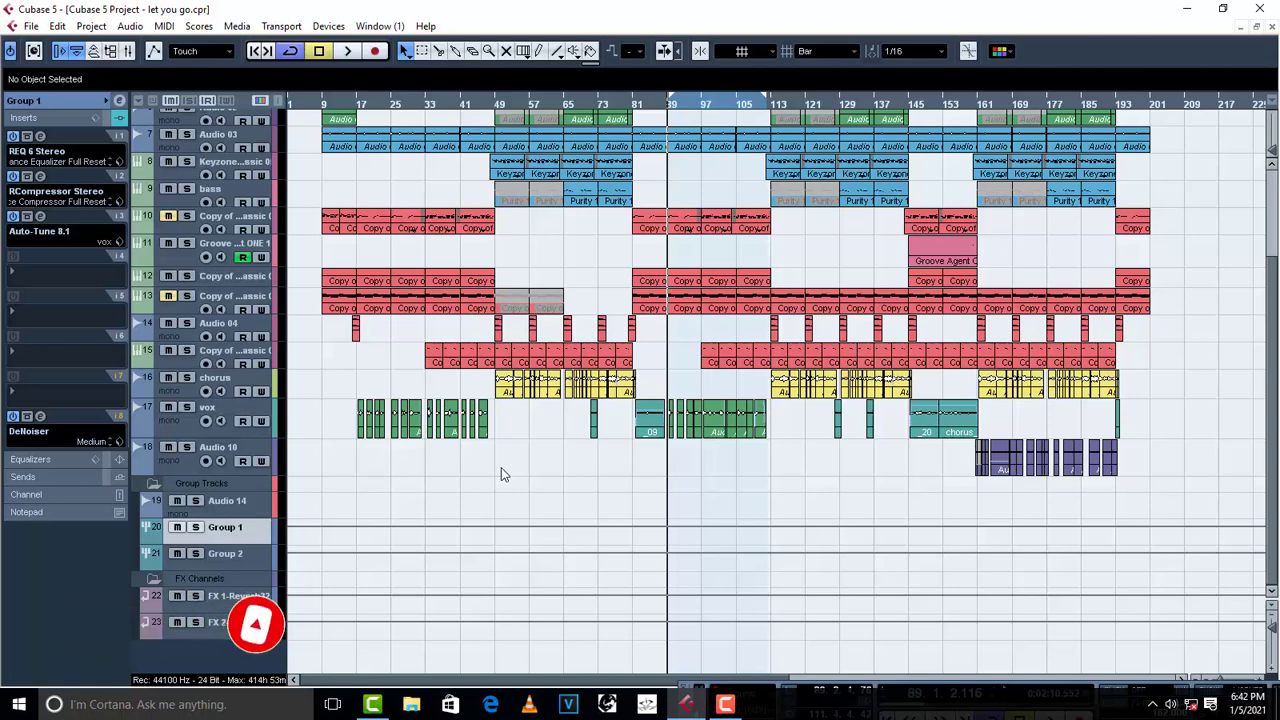
- Duplicate the vox track with its events and rename the copy "parallel compre"
{"action": "left_click", "coordinate": [187, 421]}
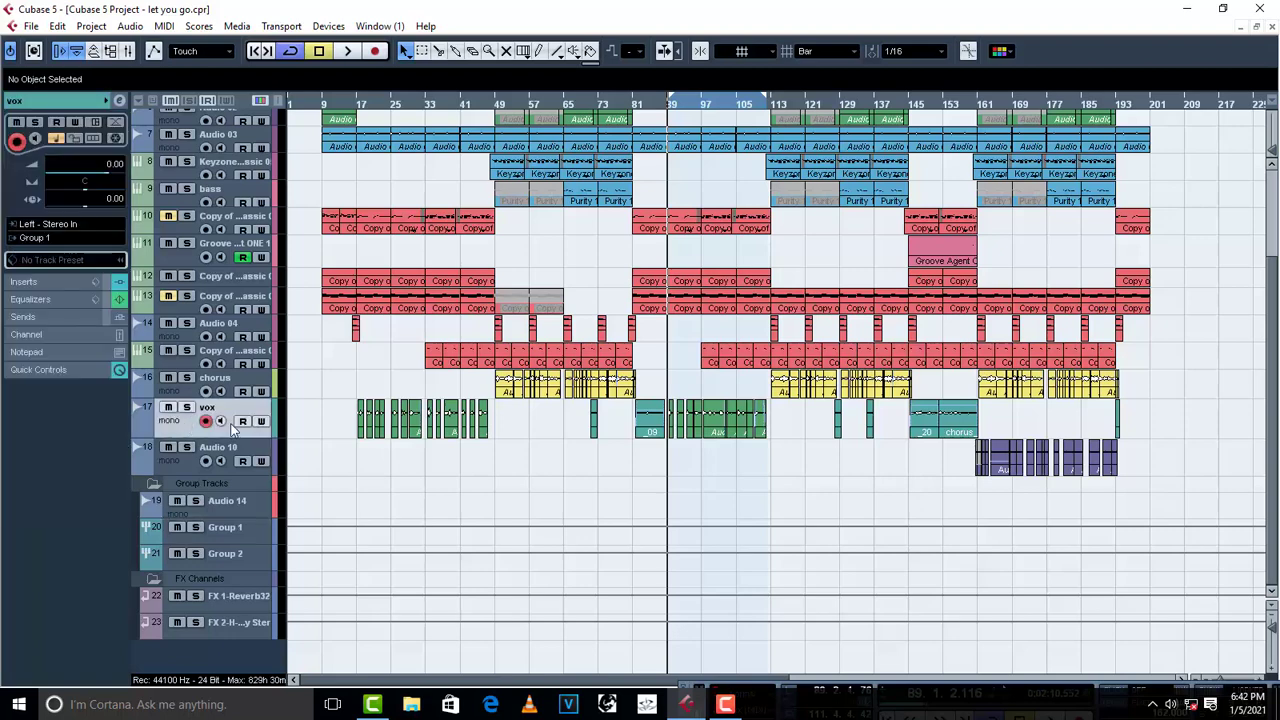
{"action": "right_click", "coordinate": [182, 427]}
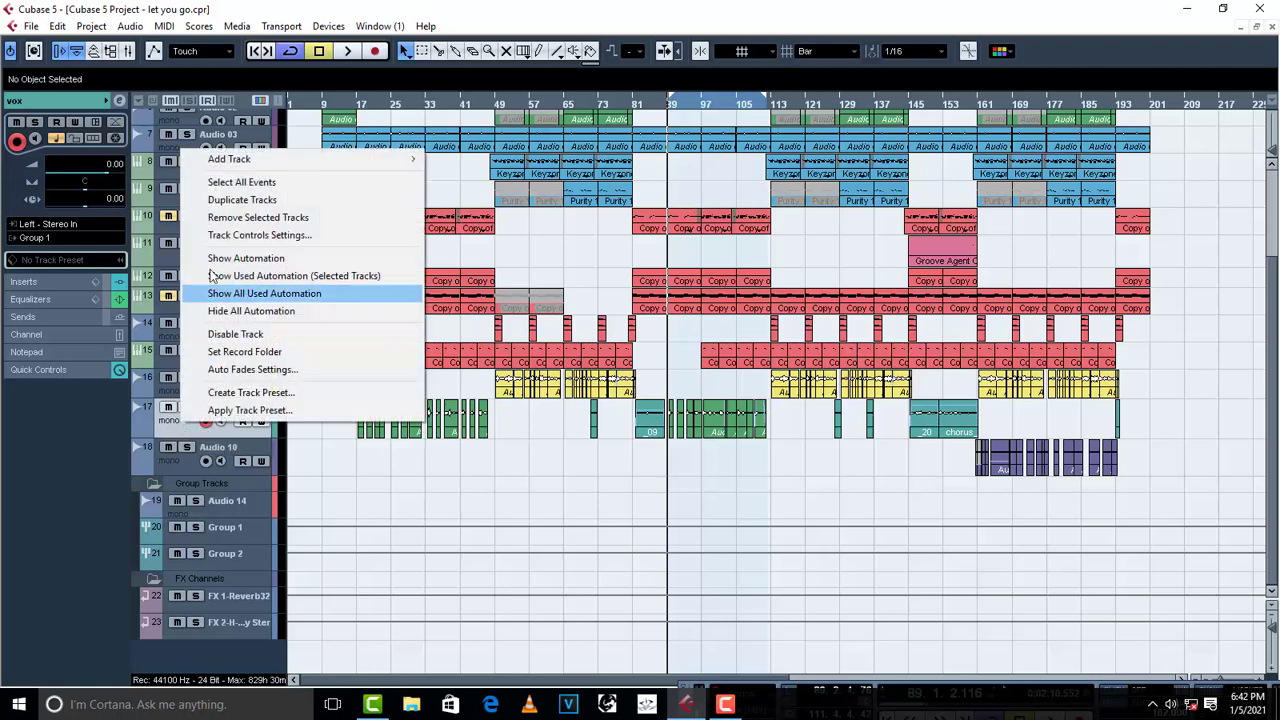
{"action": "left_click", "coordinate": [242, 200]}
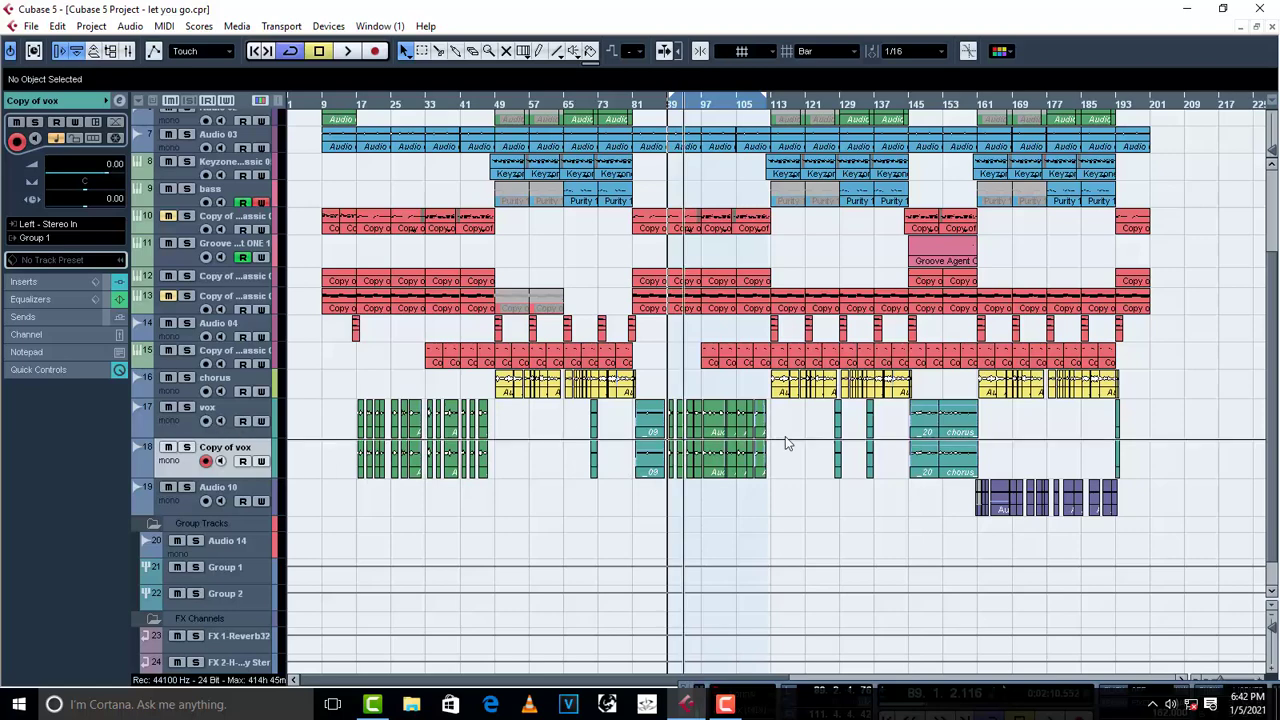
{"action": "double_click", "coordinate": [226, 449]}
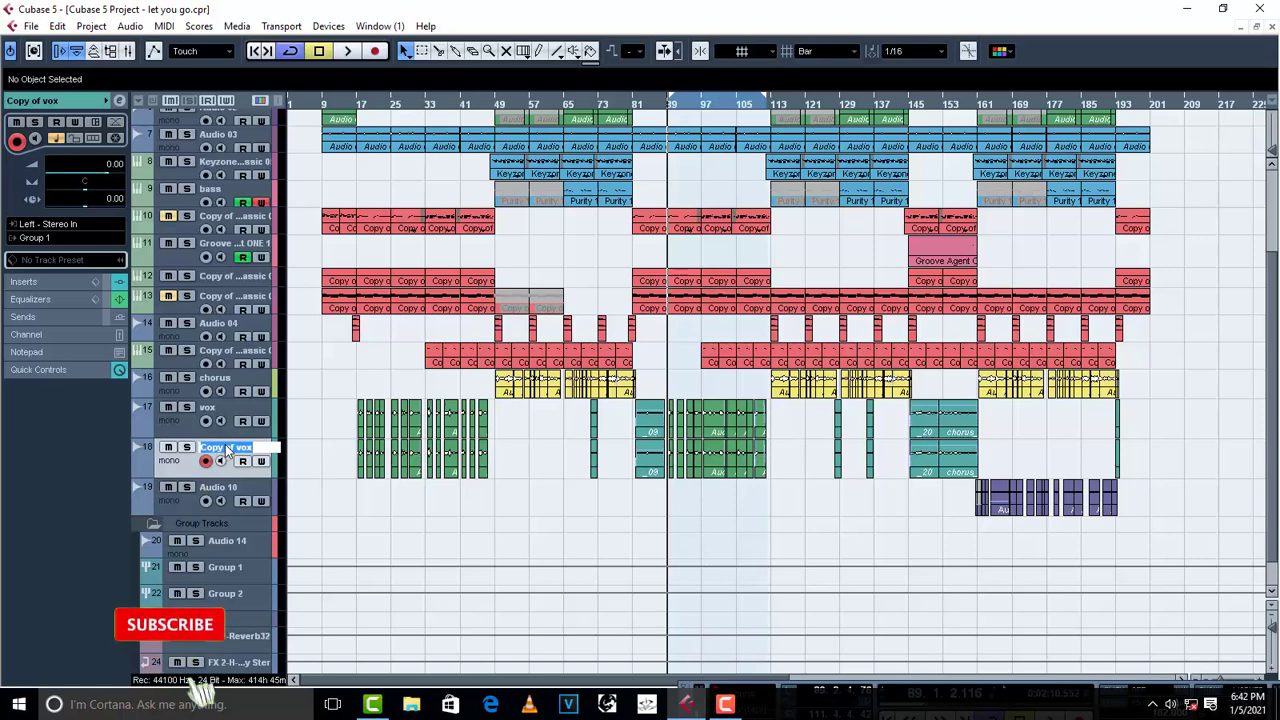
{"action": "type", "text": "parall"}
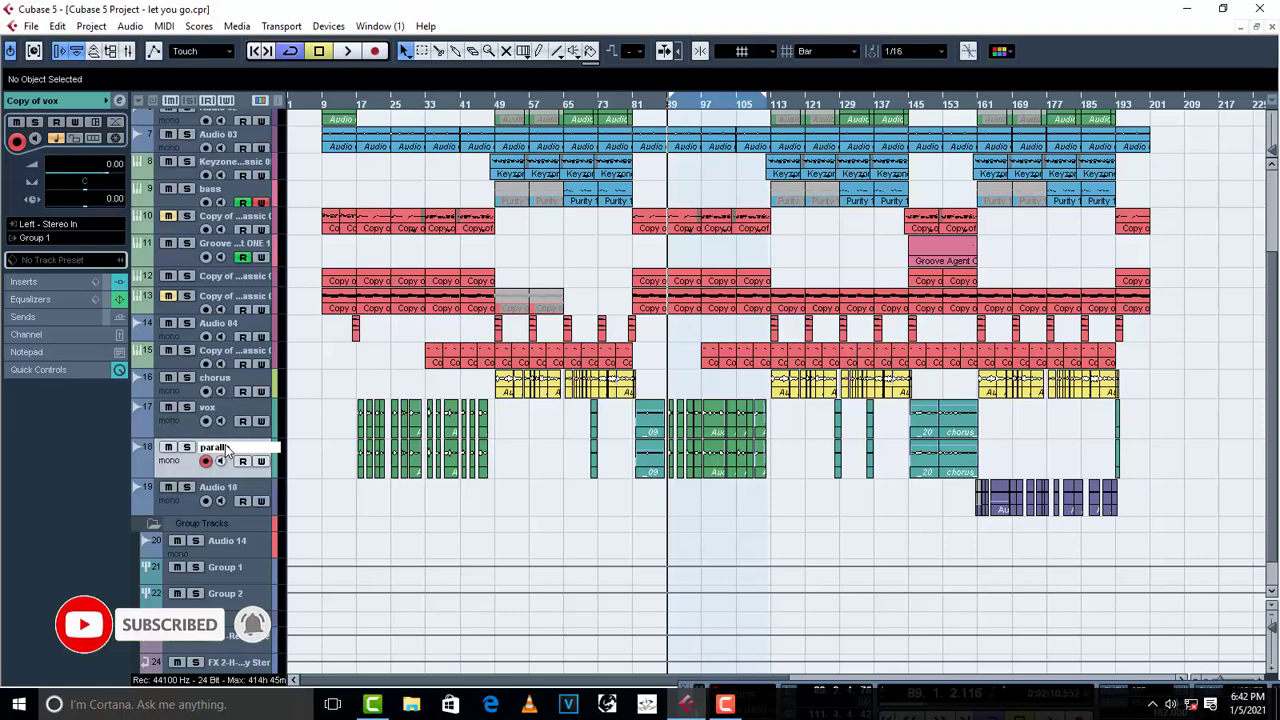
{"action": "type", "text": "el compre"}
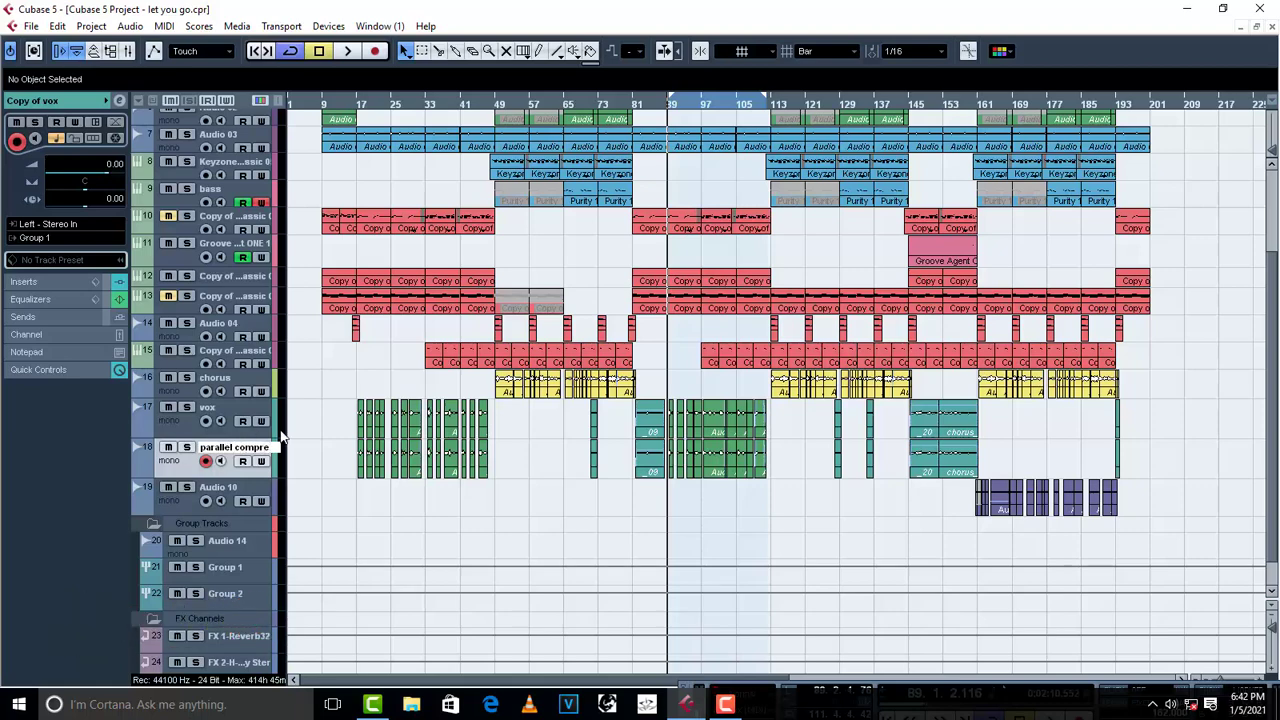
{"action": "key", "text": "Return"}
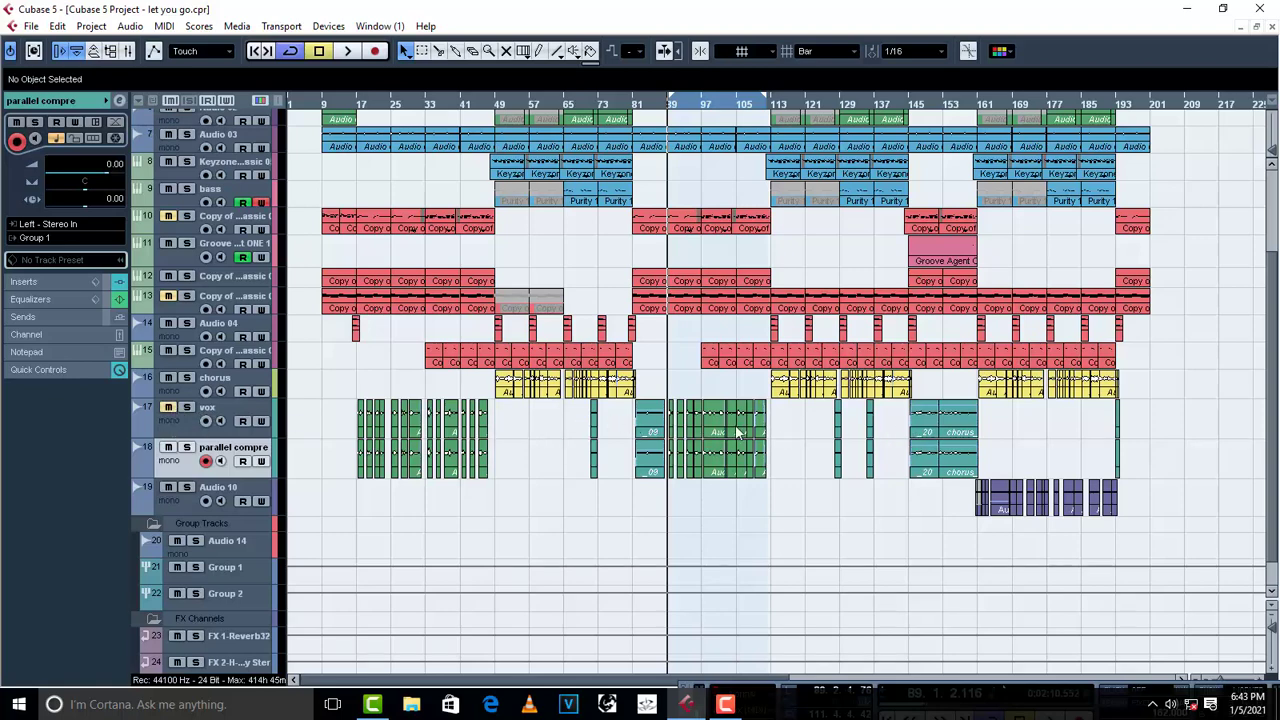
- Load the CLA-76 Stereo compressor into the second insert slot of the parallel compre track
{"action": "left_click", "coordinate": [222, 452]}
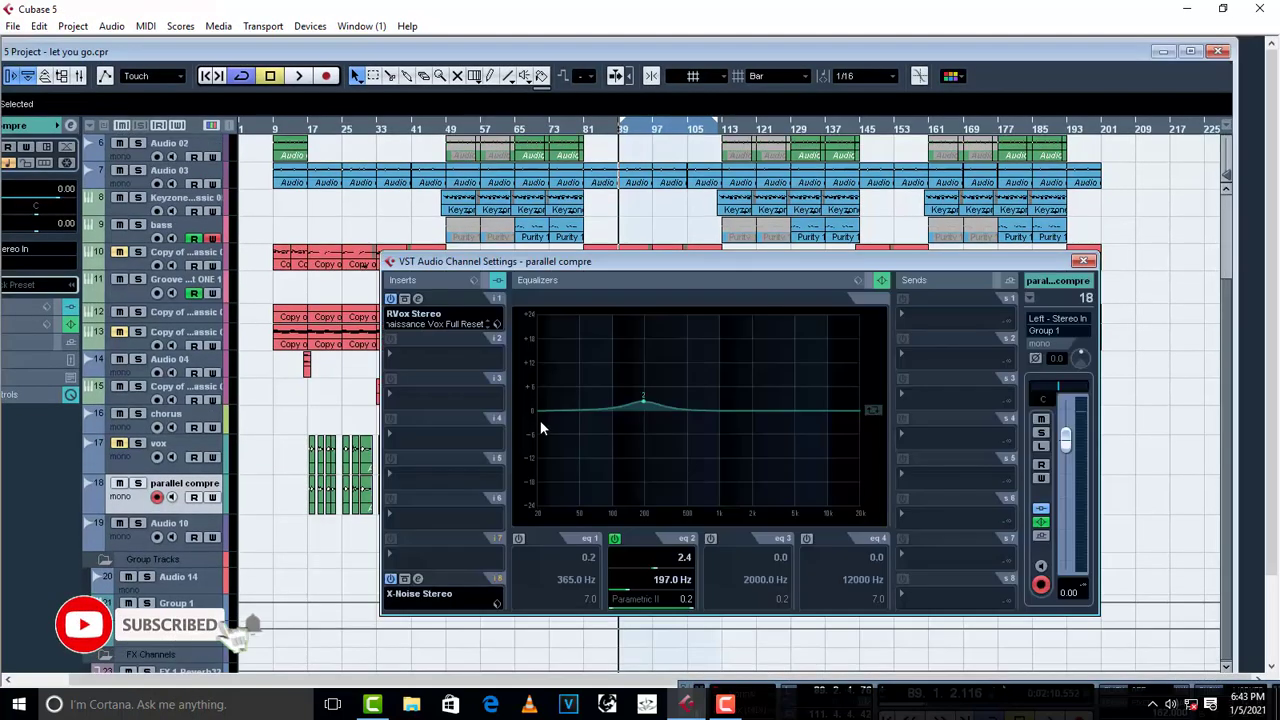
{"action": "left_click", "coordinate": [413, 358]}
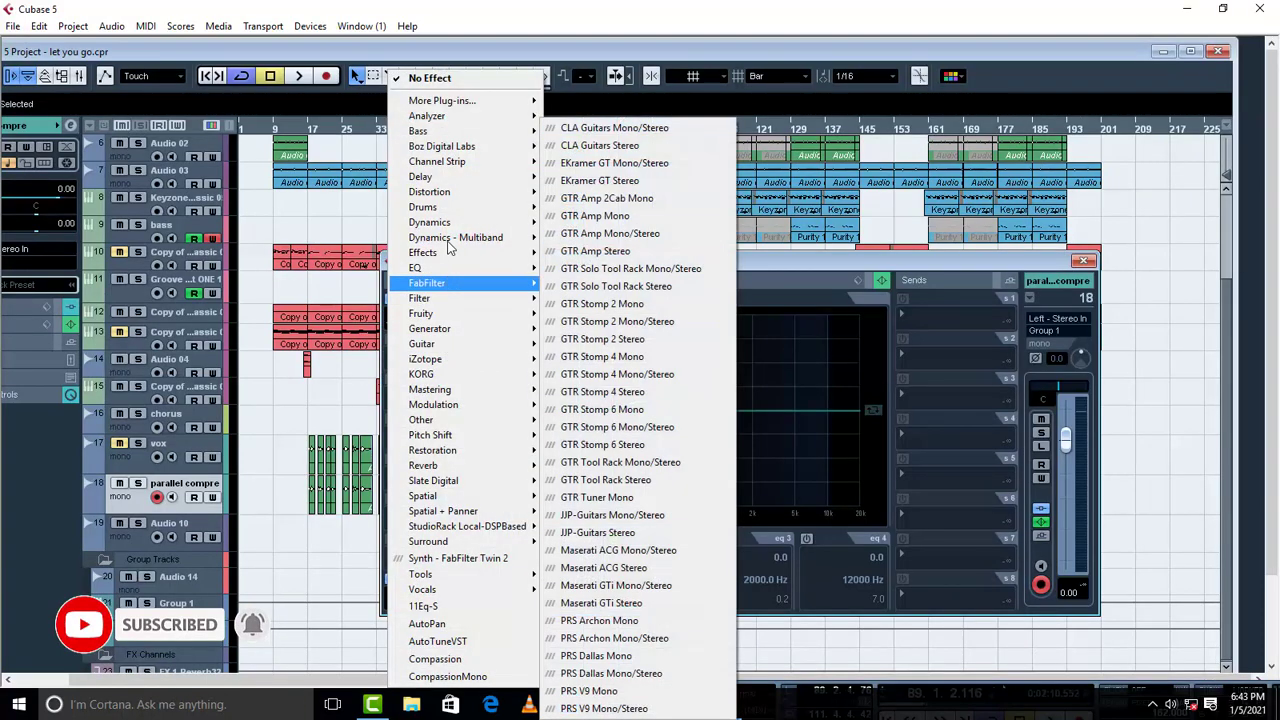
{"action": "mouse_move", "coordinate": [450, 224]}
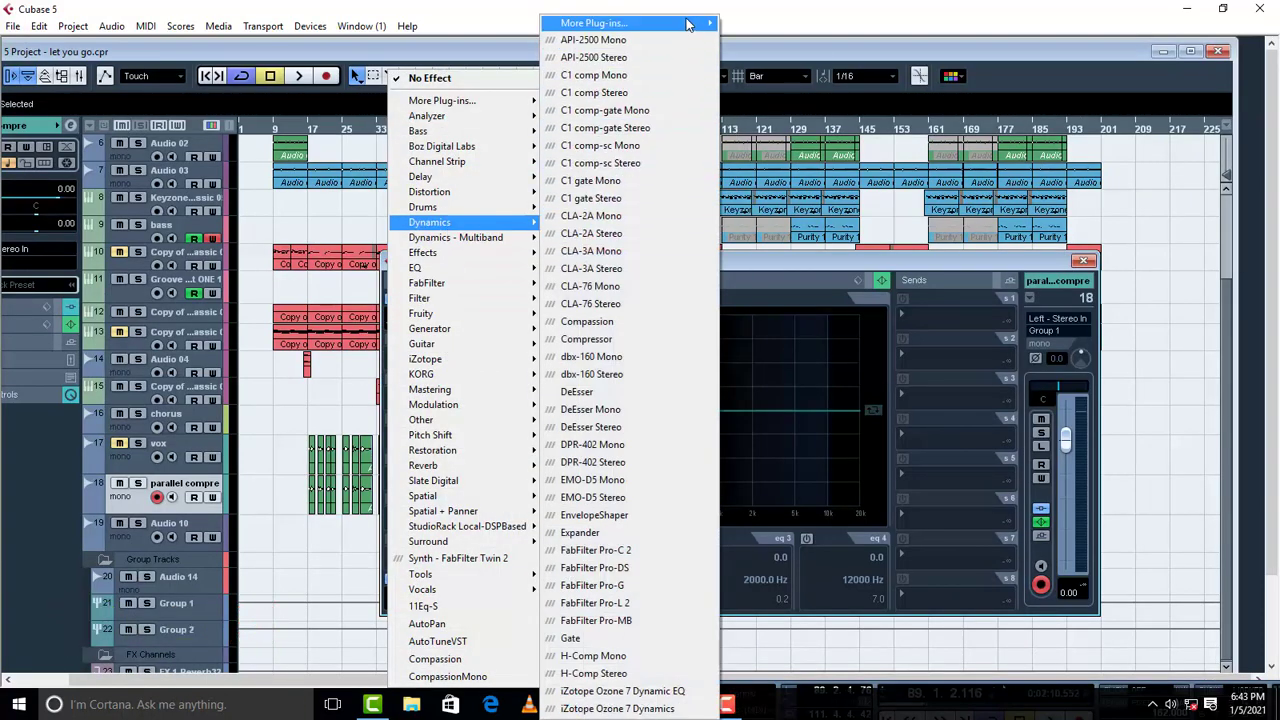
{"action": "mouse_move", "coordinate": [687, 24]}
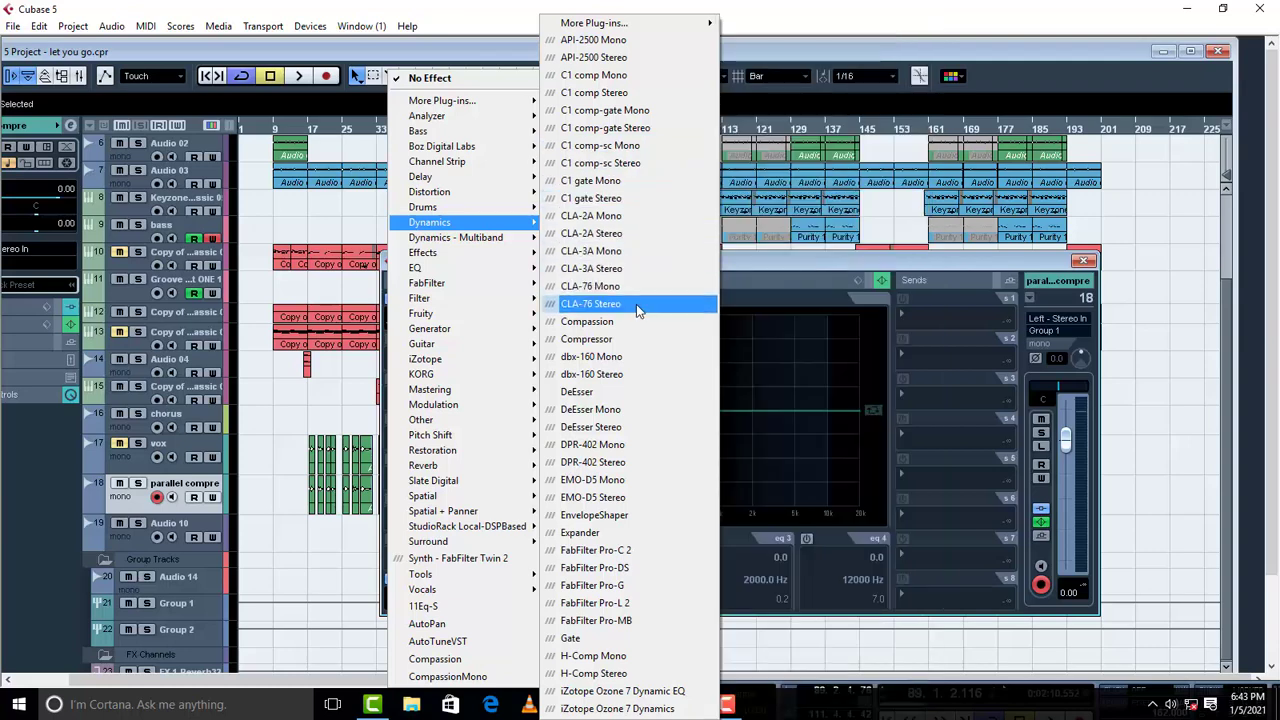
{"action": "left_click", "coordinate": [636, 304]}
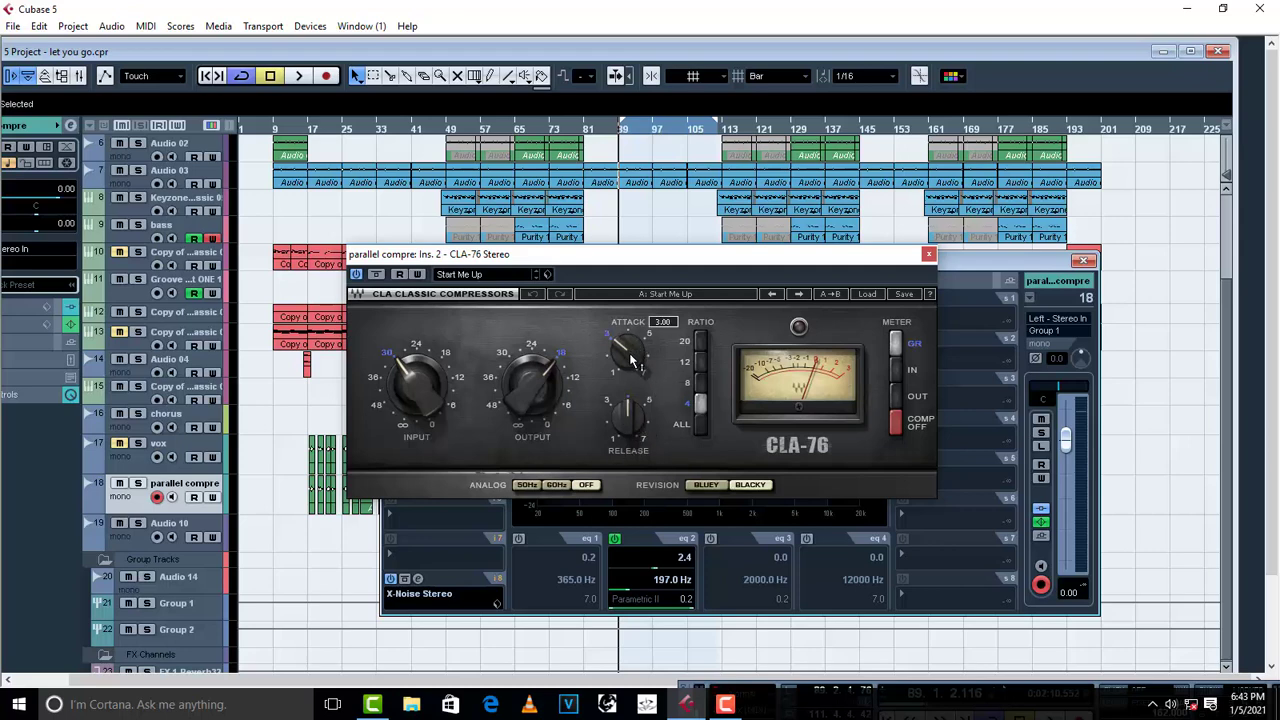
- Set the CLA-76 attack to 7 and its ratio to ALL, close the channel settings and audition the loop
{"action": "left_click_drag", "start_coordinate": [640, 368], "coordinate": [647, 375]}
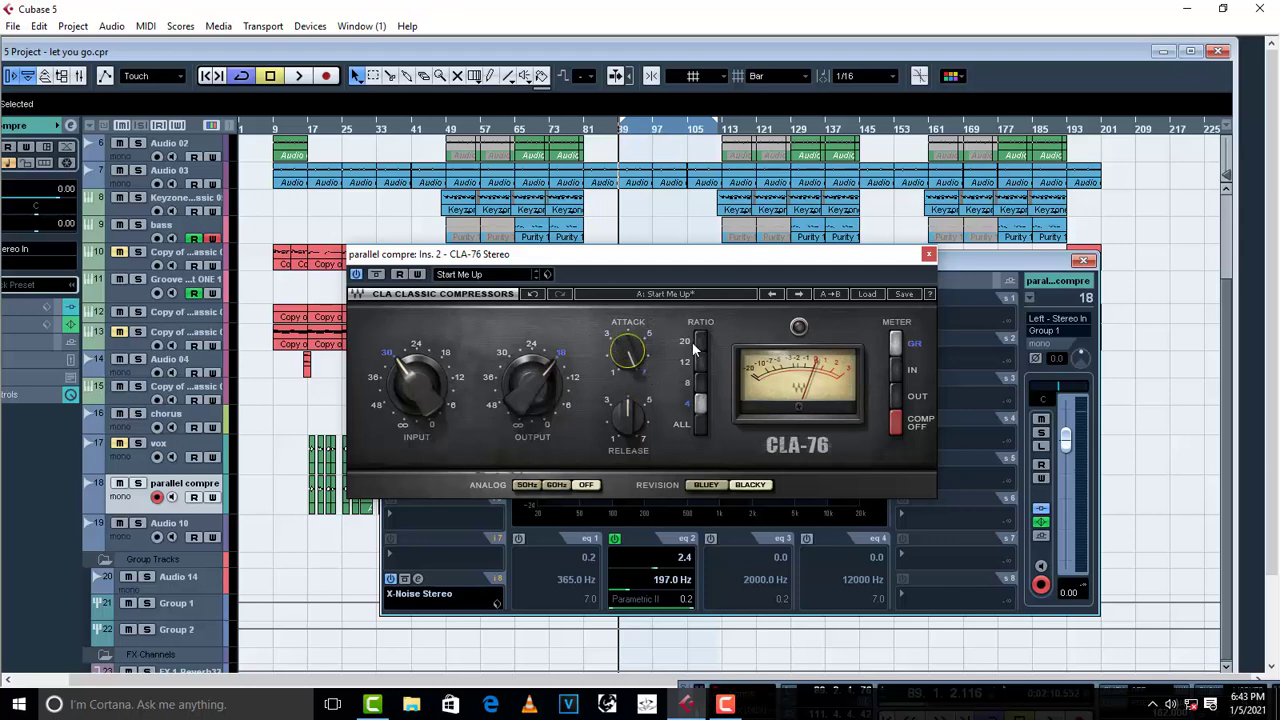
{"action": "left_click", "coordinate": [702, 428]}
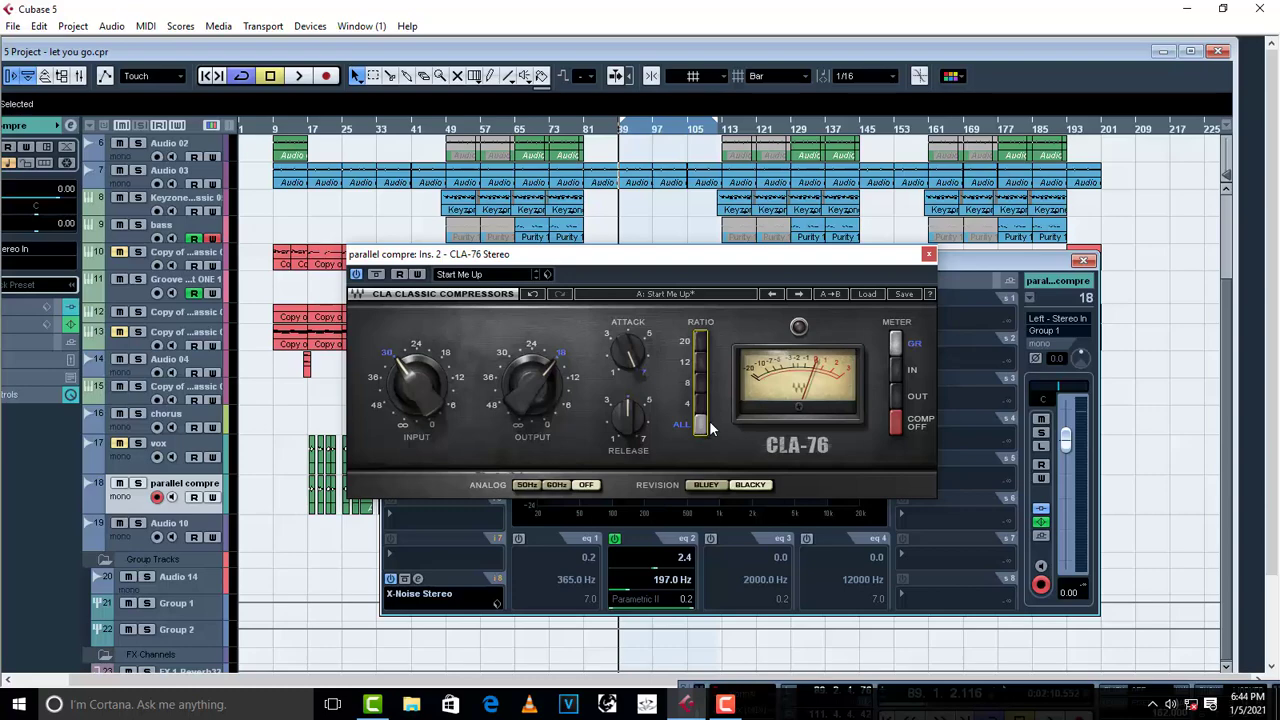
{"action": "left_click", "coordinate": [929, 255]}
{"action": "left_click", "coordinate": [1086, 262]}
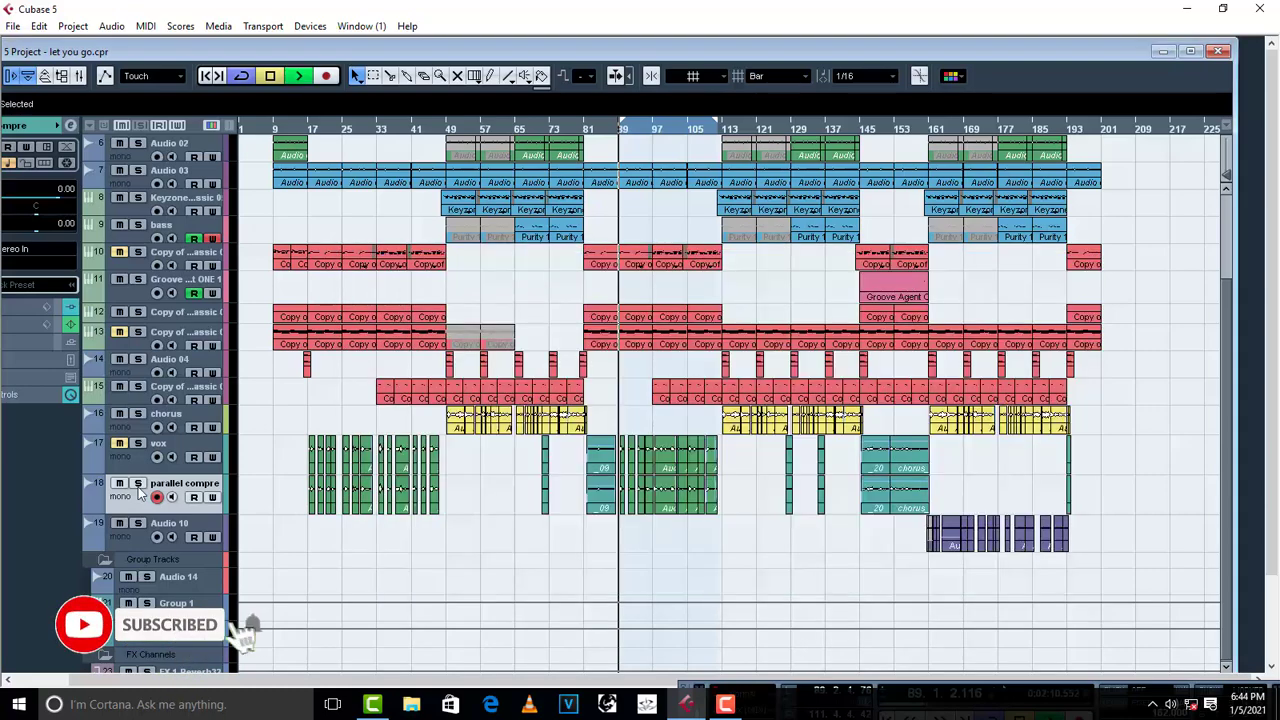
{"action": "key", "text": "space"}
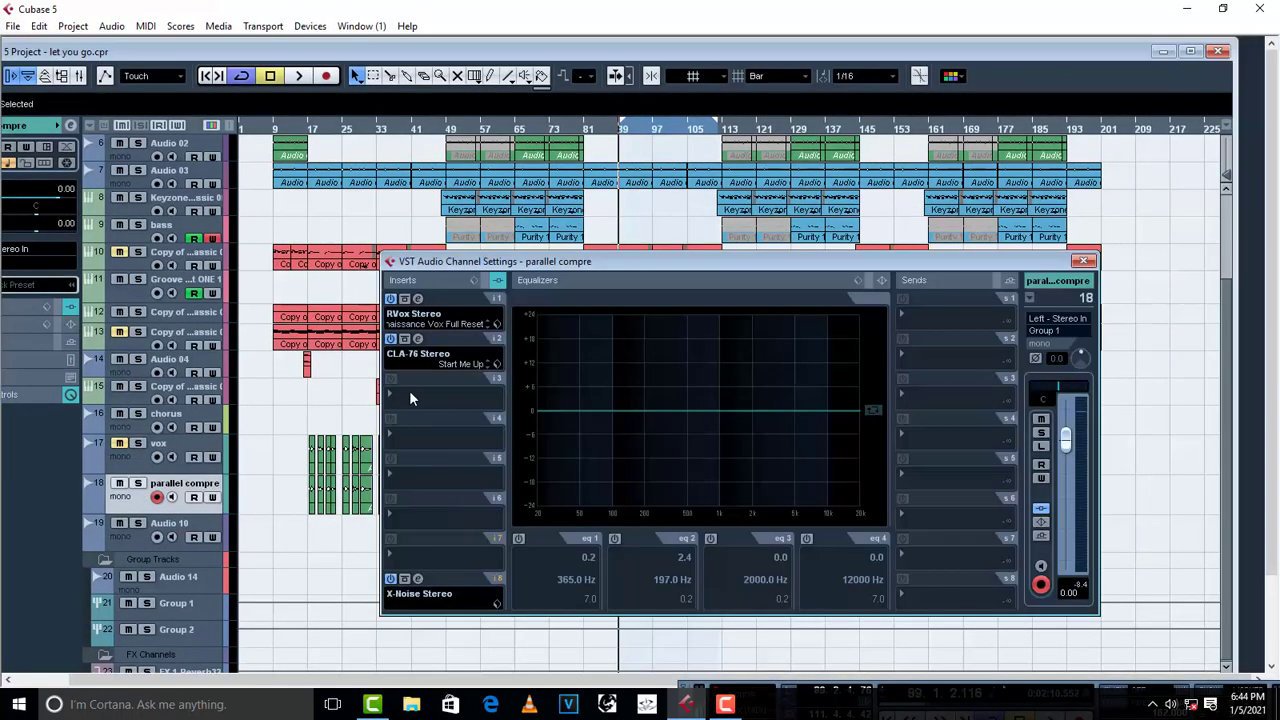
- Load the REQ 6 Stereo equalizer into the third insert slot of the parallel compre track
{"action": "left_click", "coordinate": [412, 399]}
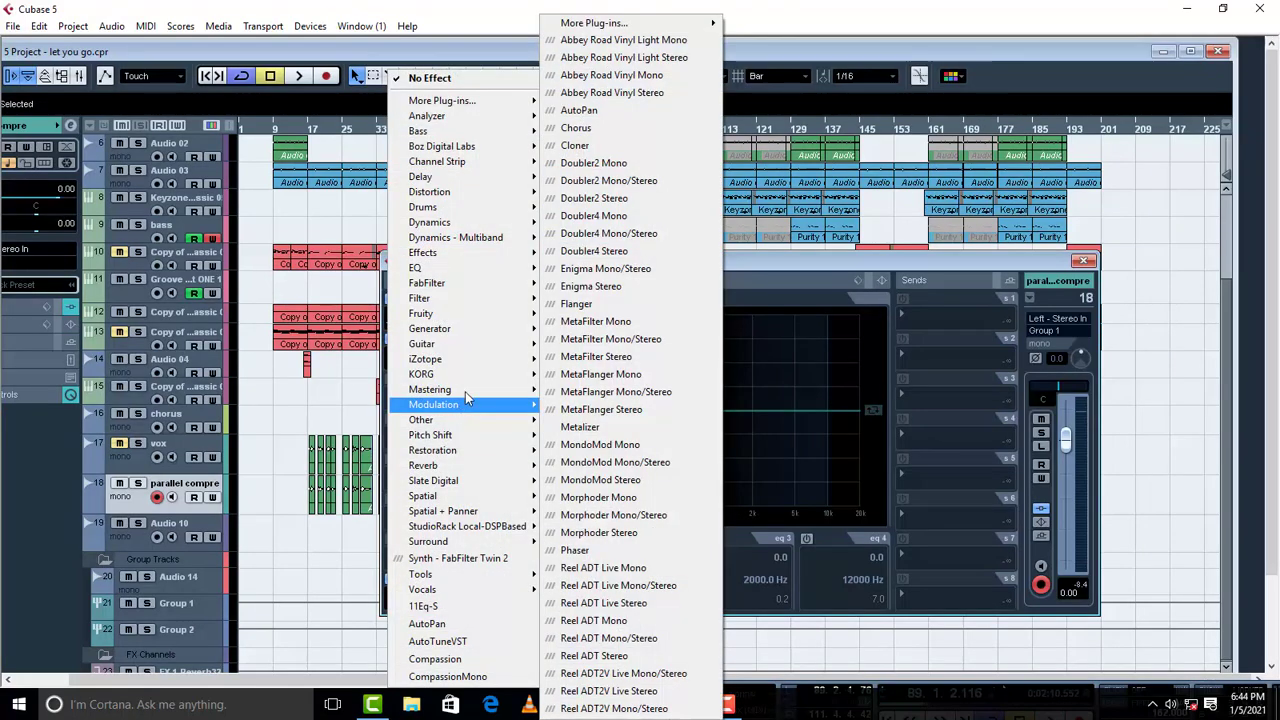
{"action": "mouse_move", "coordinate": [471, 267]}
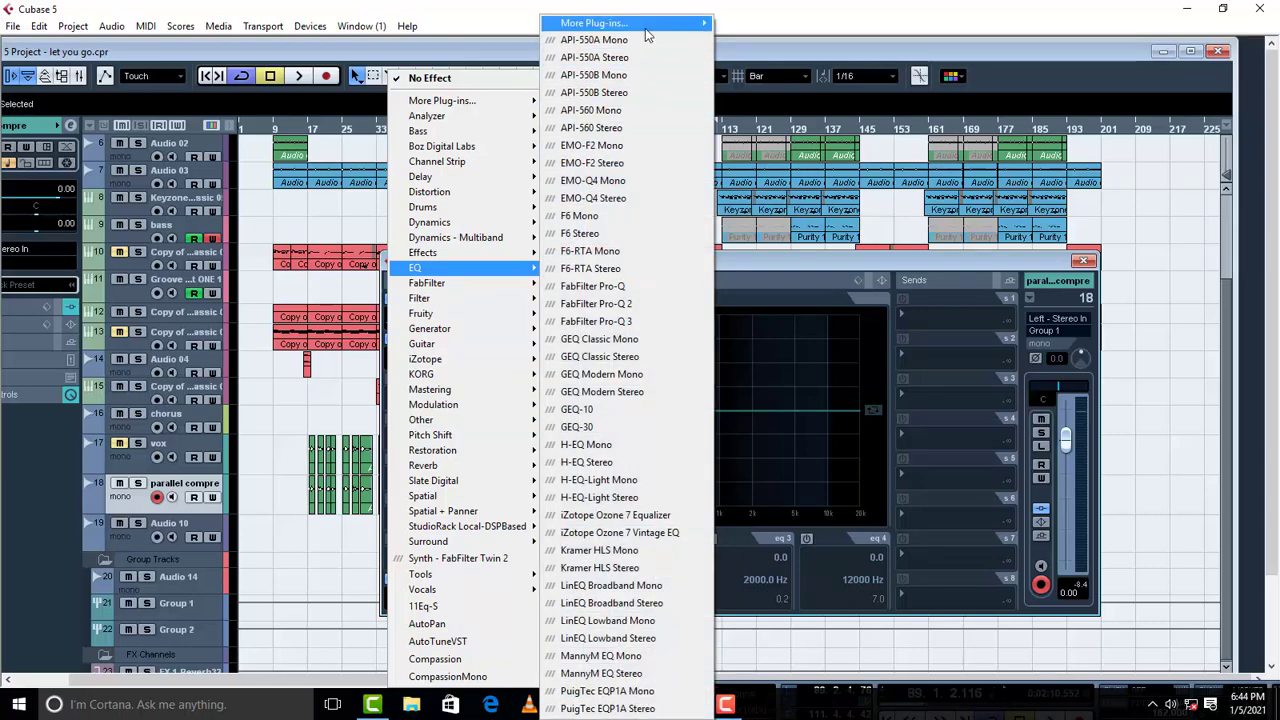
{"action": "mouse_move", "coordinate": [646, 32]}
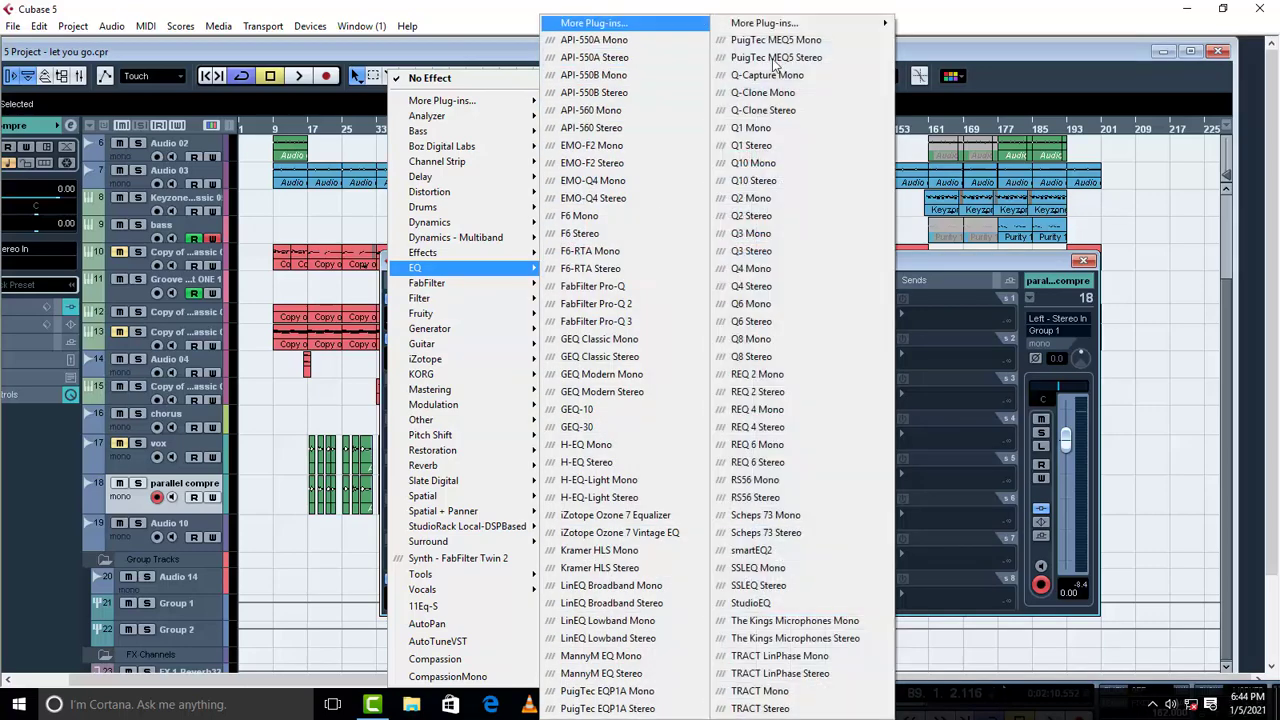
{"action": "left_click", "coordinate": [793, 462]}
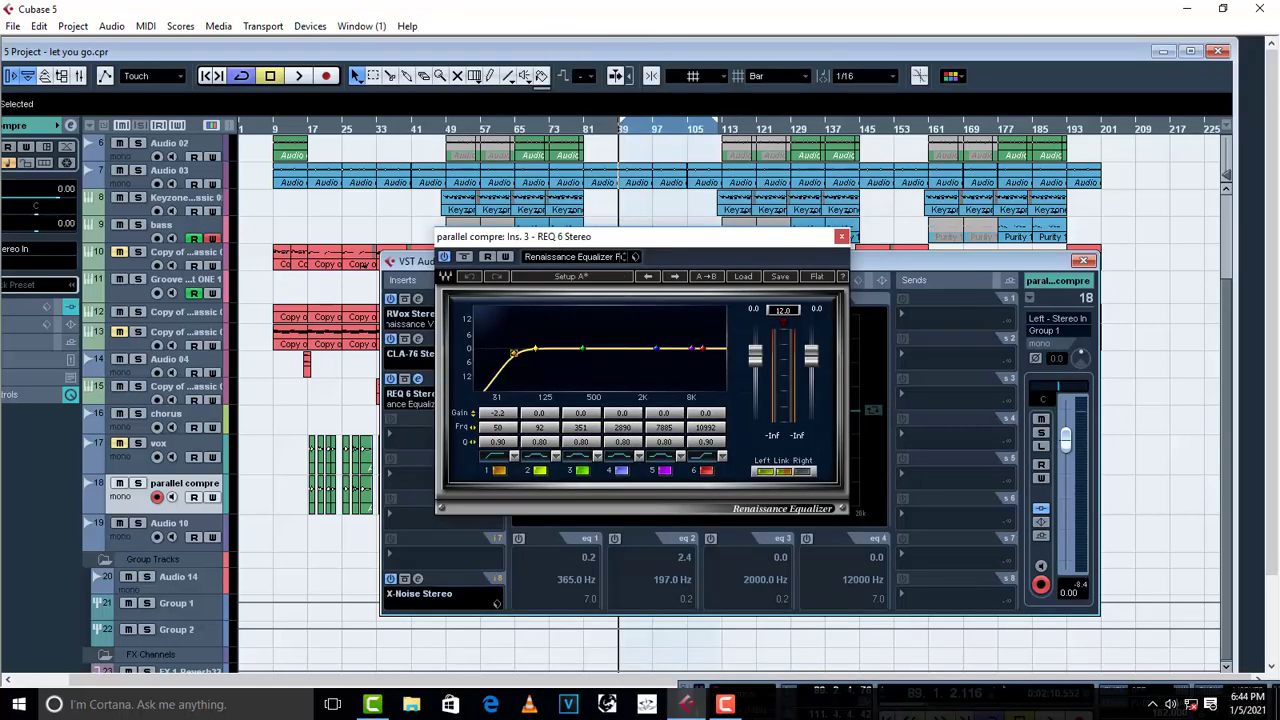
- Raise the REQ 6 low-cut on band 1 to 760 Hz with a gain of -8.2 while auditioning the loop
{"action": "left_click_drag", "start_coordinate": [513, 353], "coordinate": [605, 368]}
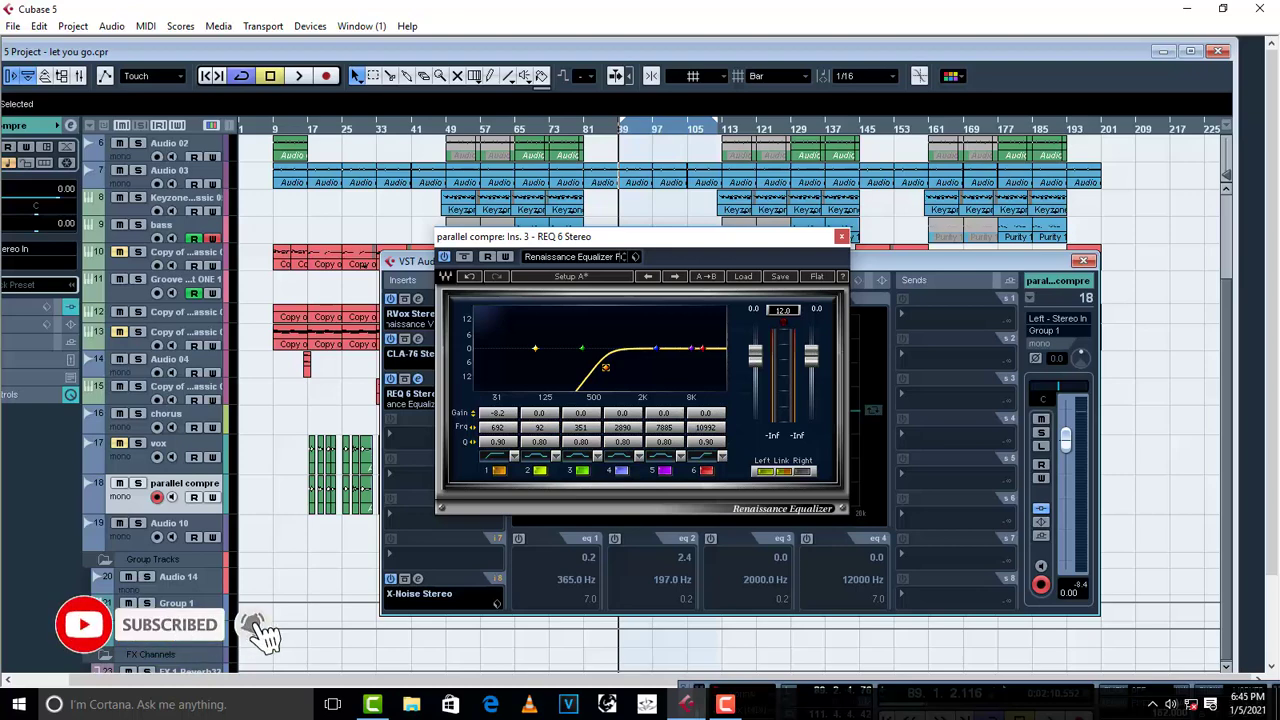
{"action": "key", "text": "space"}
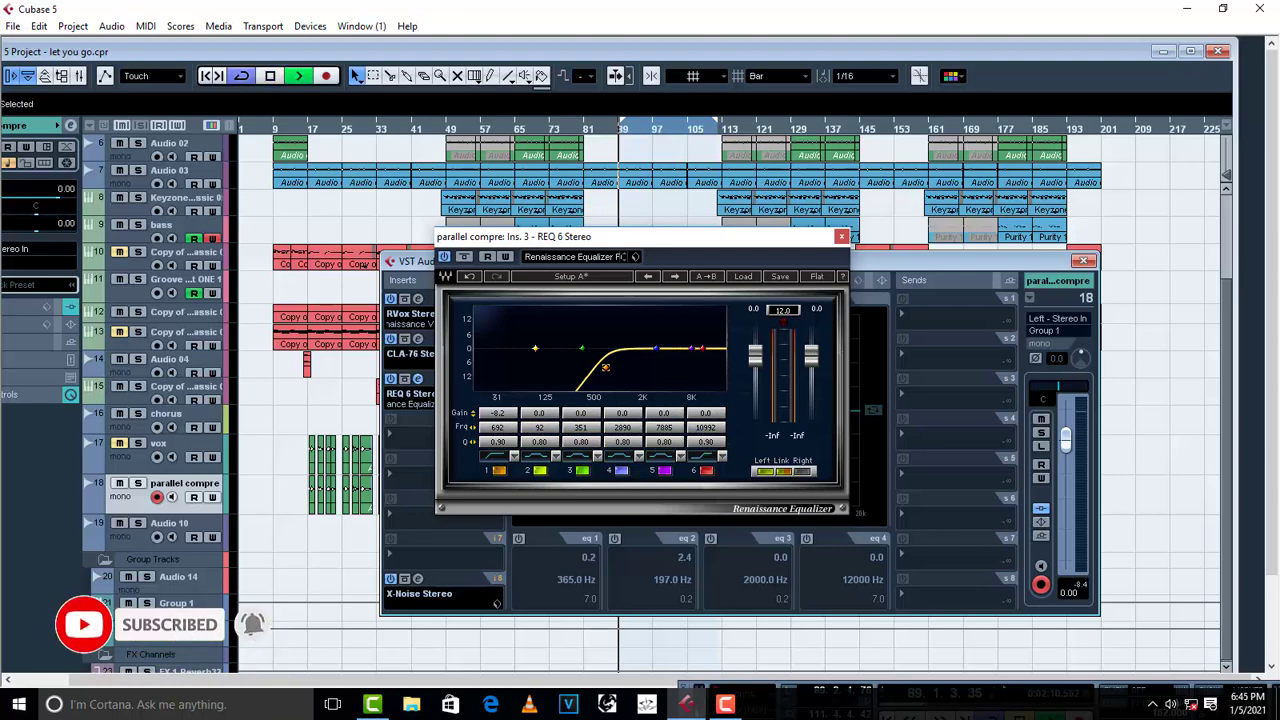
{"action": "left_click_drag", "start_coordinate": [605, 372], "coordinate": [610, 367]}
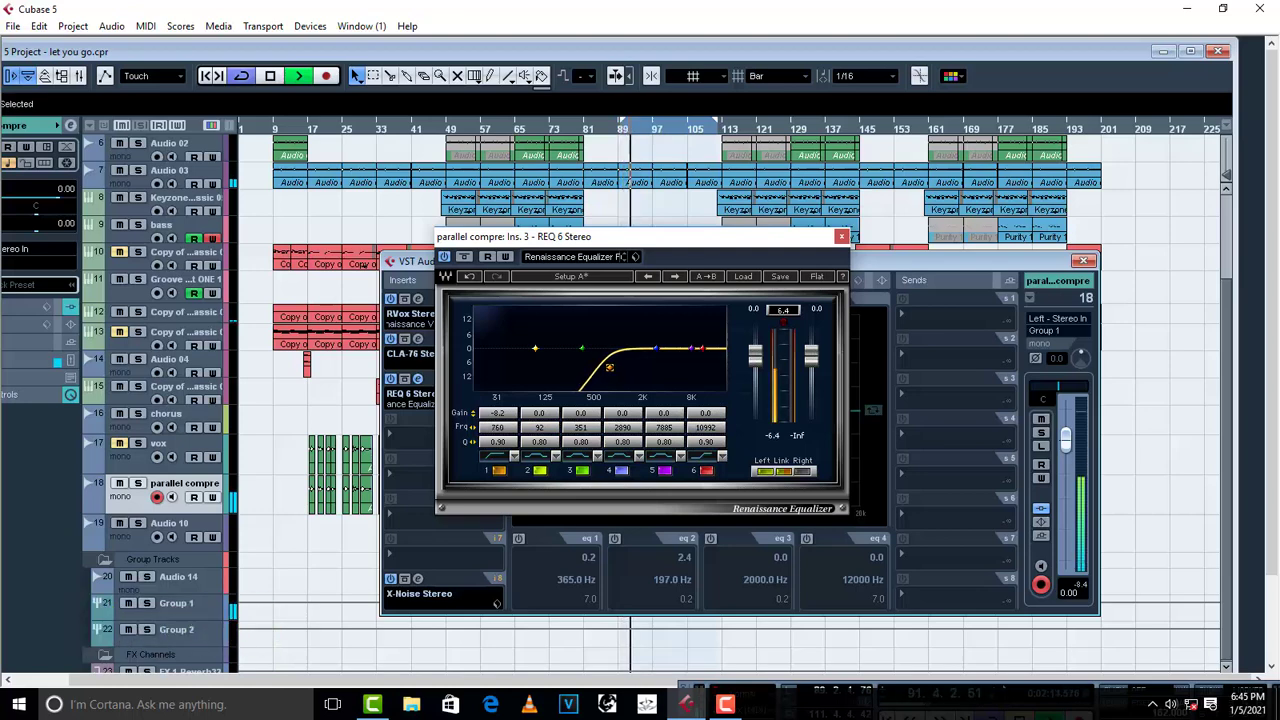
{"action": "key", "text": "space"}
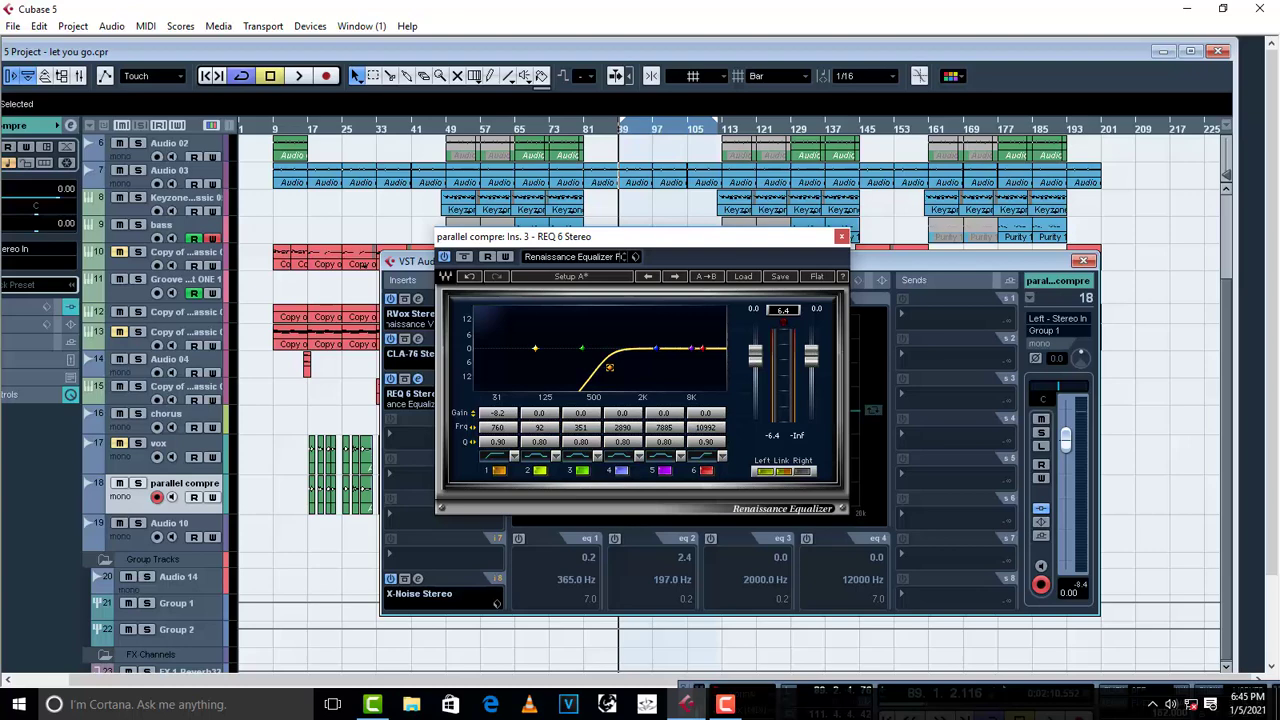
- Play back the loop to hear the equalized parallel vocal, and reopen the CLA-76 compressor for review
{"action": "key", "text": "space"}
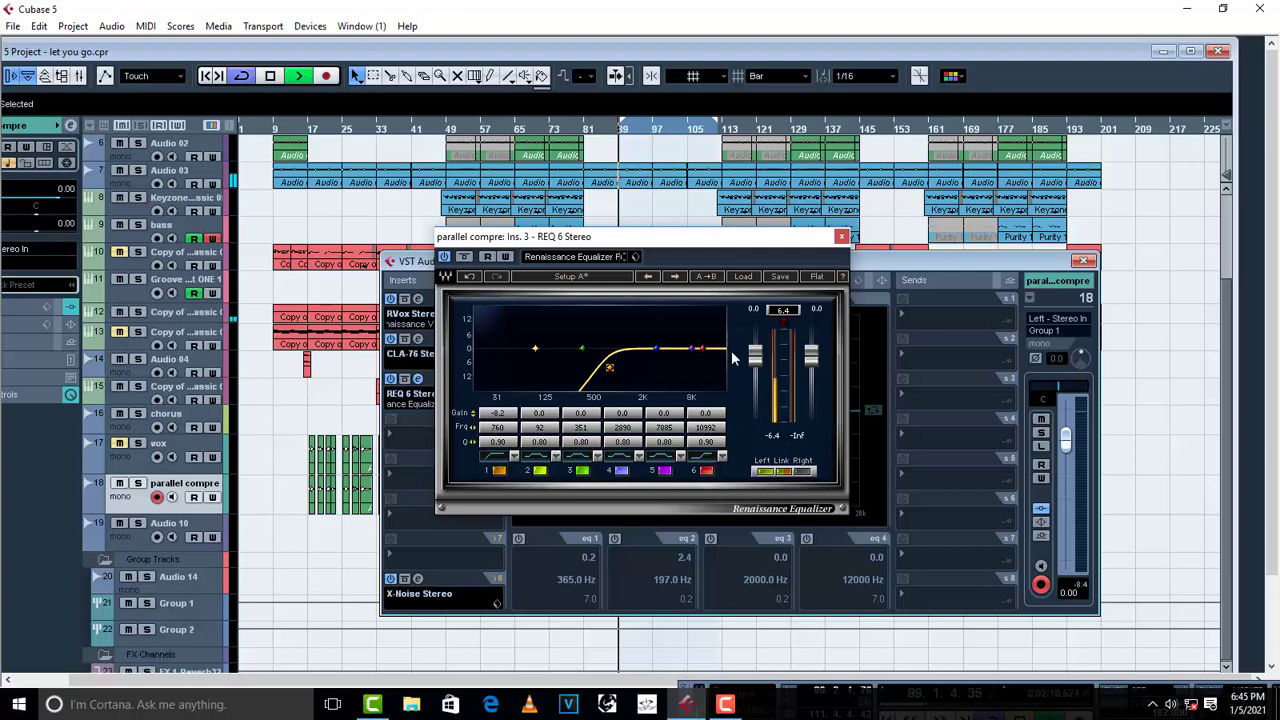
{"action": "left_click", "coordinate": [841, 237]}
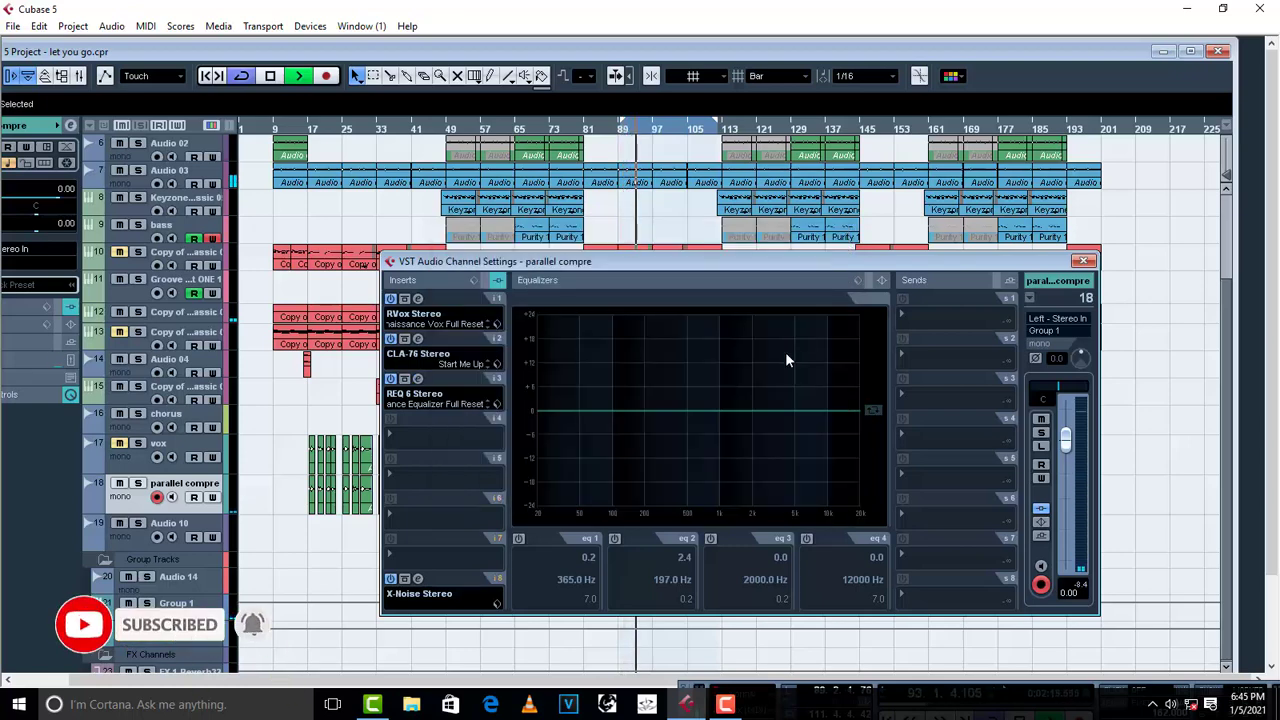
{"action": "key", "text": "space"}
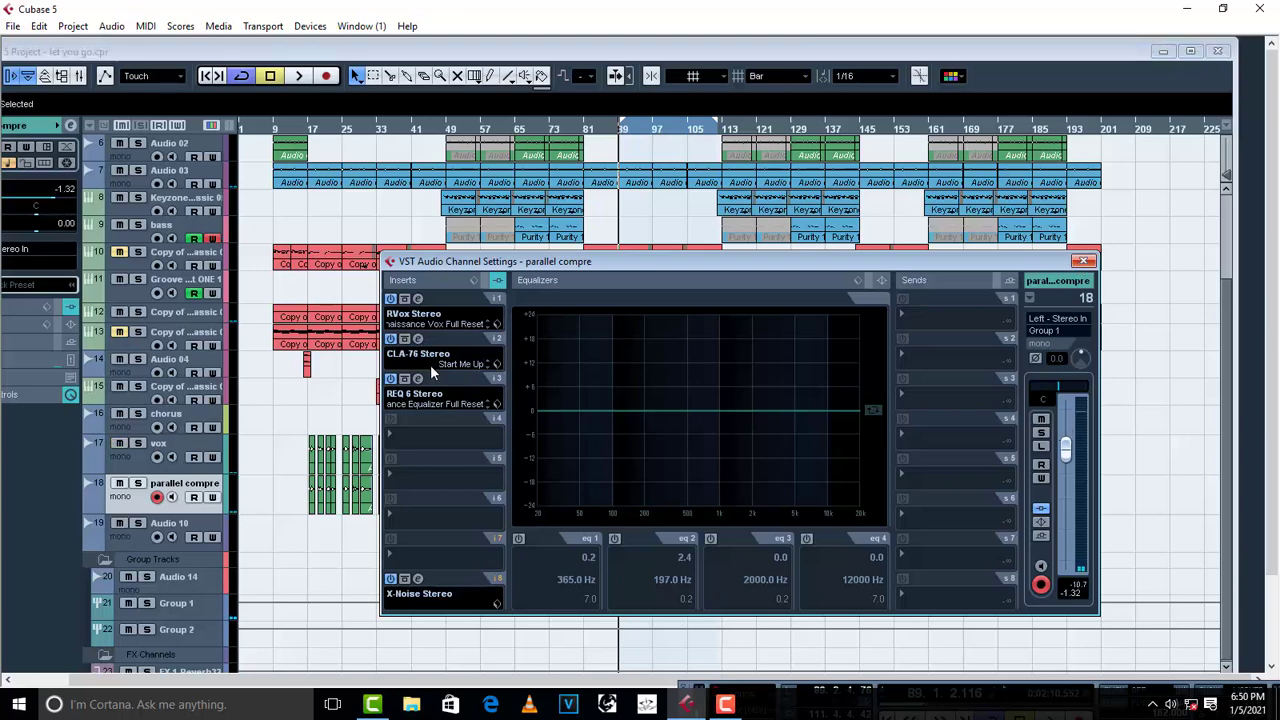
{"action": "left_click", "coordinate": [420, 341]}
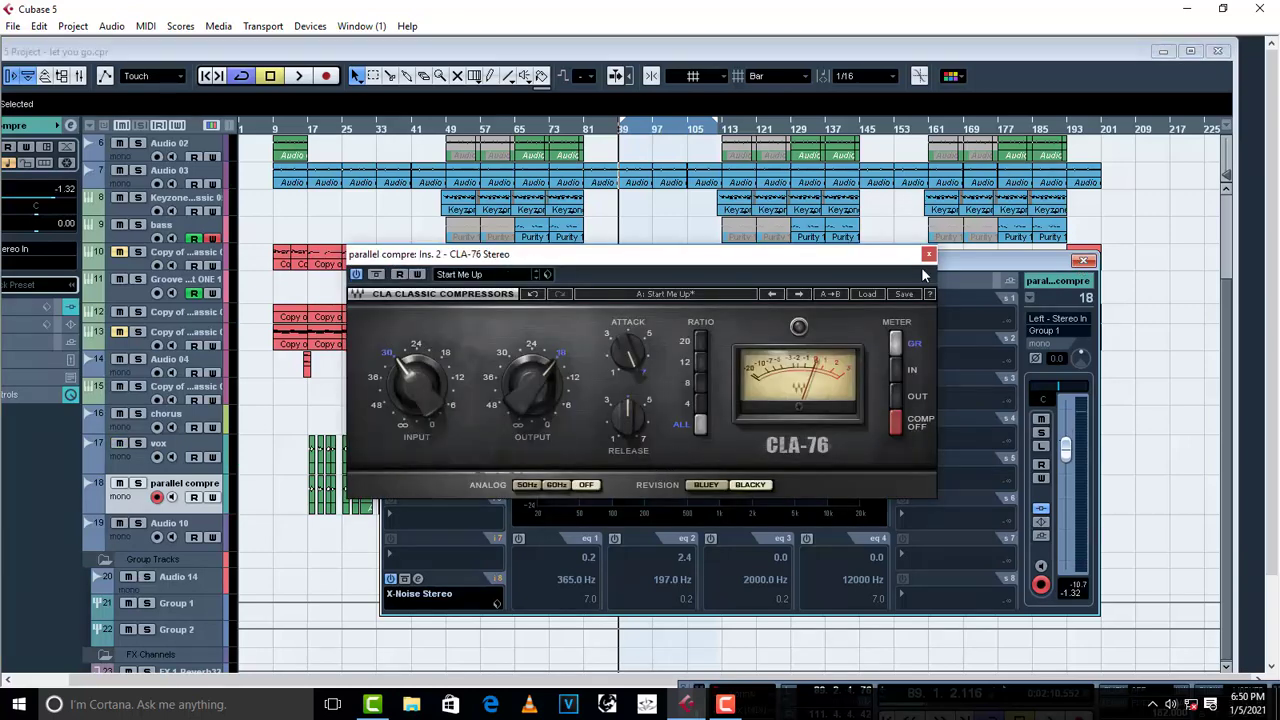
- Solo the parallel compre track and raise the REQ 6 band 1 low-cut to 1198 Hz while auditioning the loop
{"action": "left_click", "coordinate": [929, 254]}
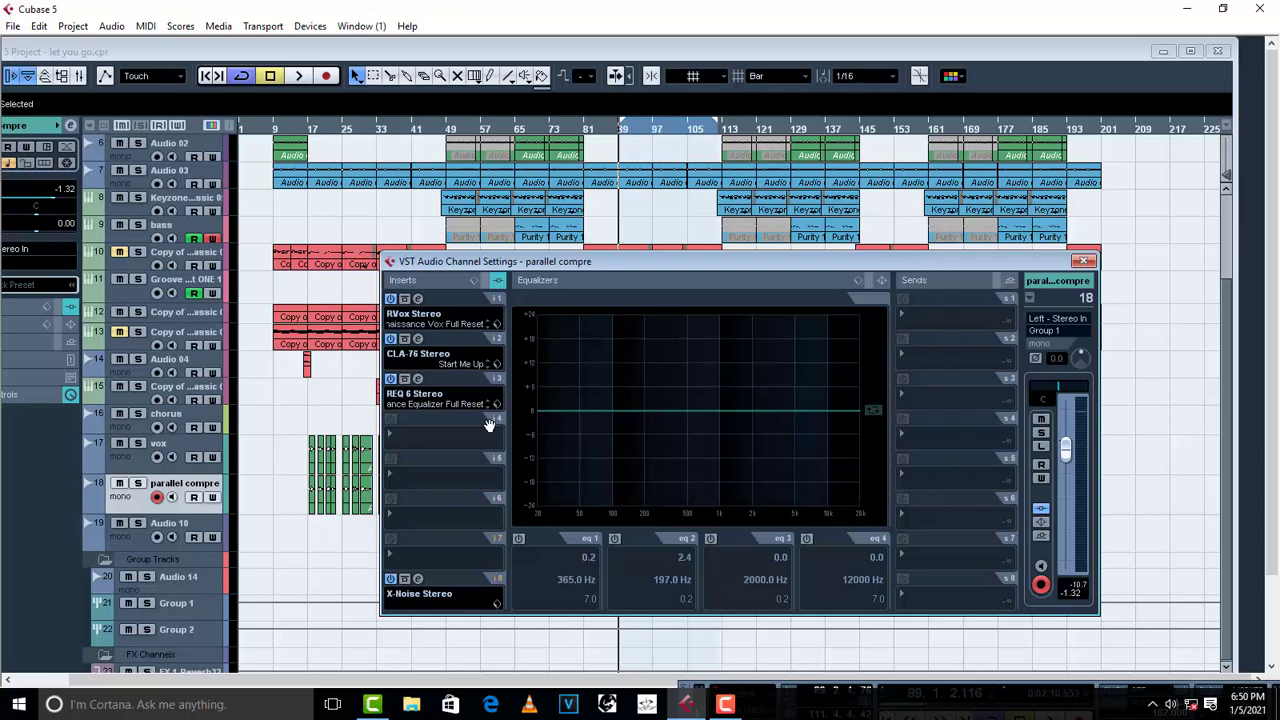
{"action": "left_click", "coordinate": [420, 380]}
{"action": "left_click", "coordinate": [1041, 434]}
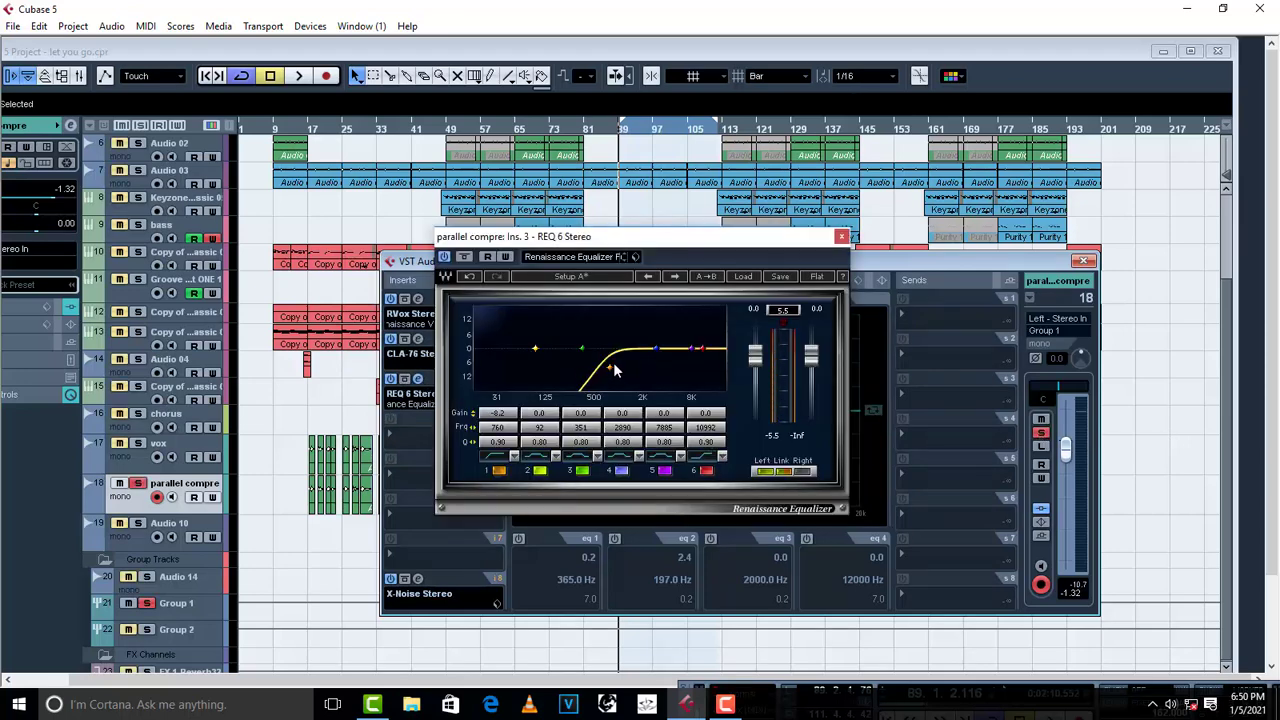
{"action": "left_click_drag", "start_coordinate": [614, 371], "coordinate": [621, 372]}
{"action": "key", "text": "space"}
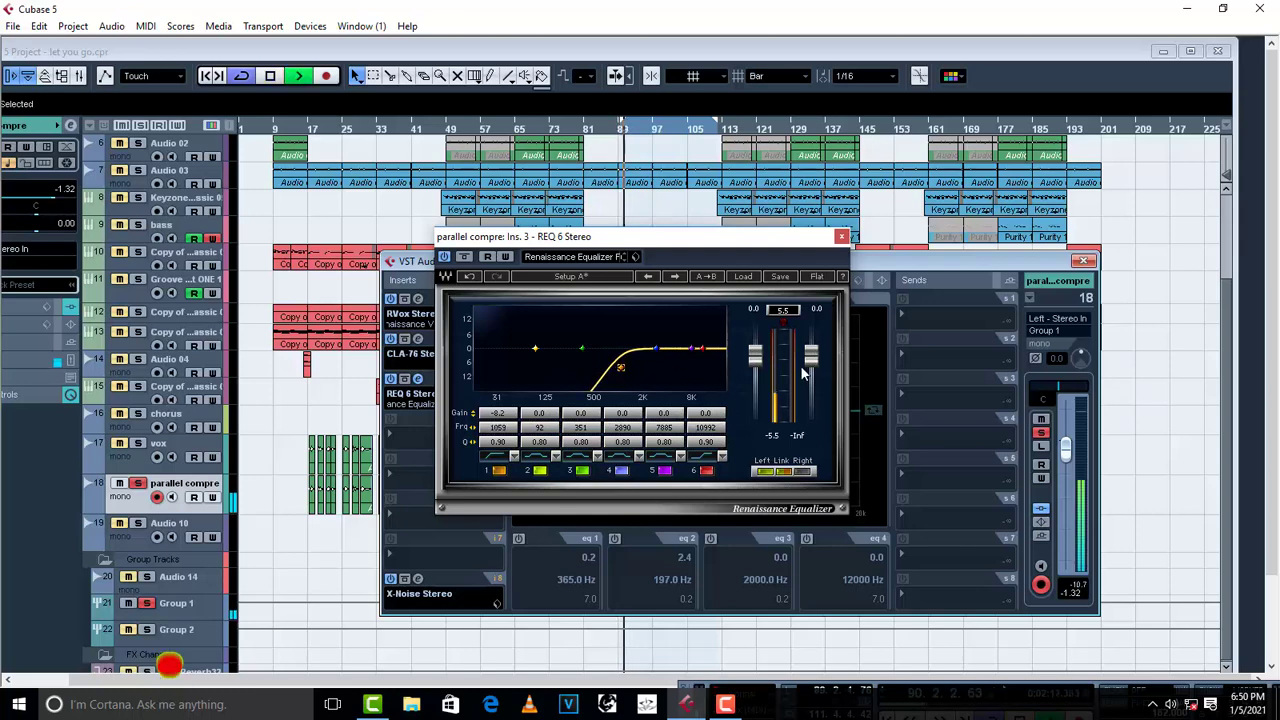
{"action": "left_click_drag", "start_coordinate": [621, 367], "coordinate": [625, 367]}
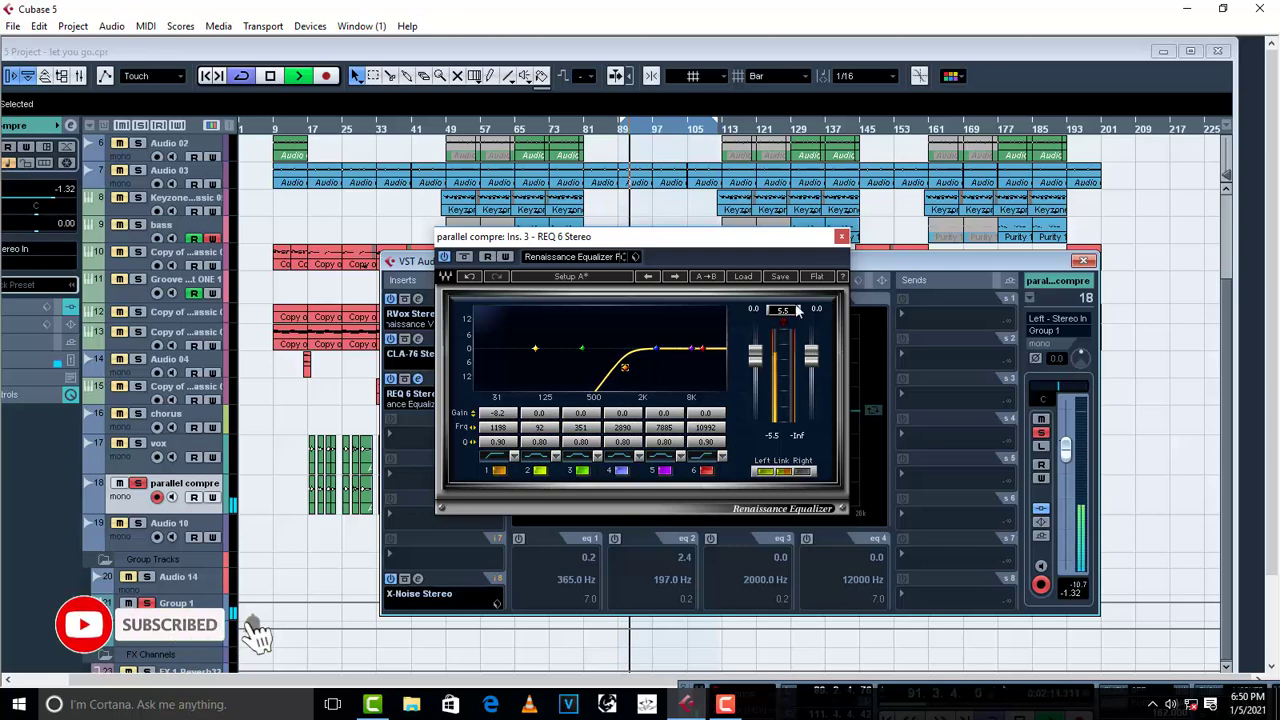
{"action": "left_click", "coordinate": [841, 236]}
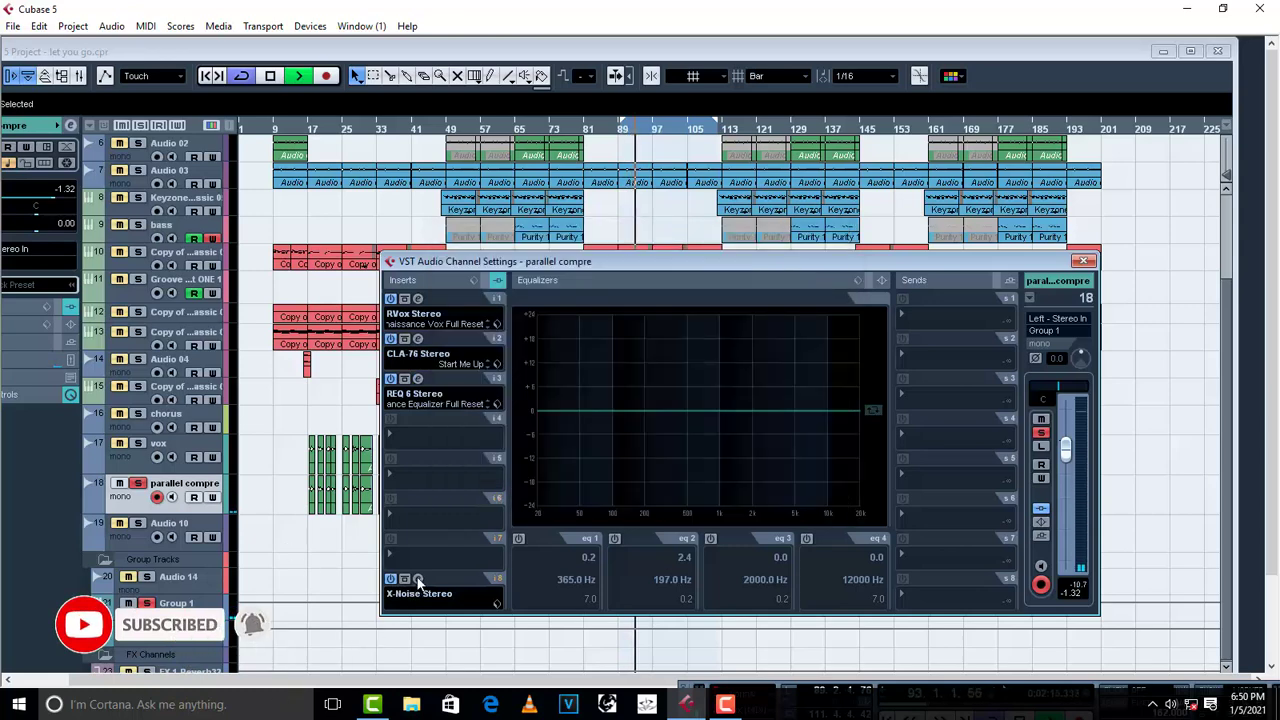
- Try High resolution in the X-Noise insert during playback, return it to Med and close the plug-in
{"action": "left_click", "coordinate": [418, 580]}
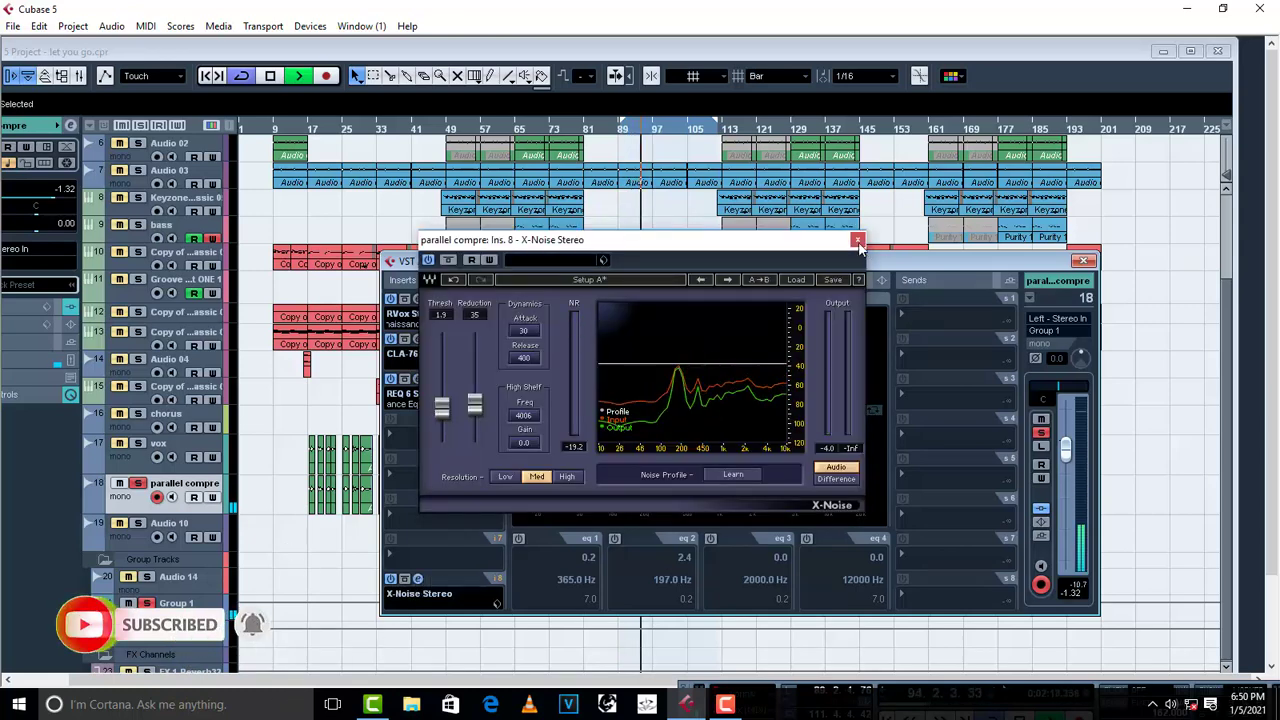
{"action": "left_click", "coordinate": [567, 476]}
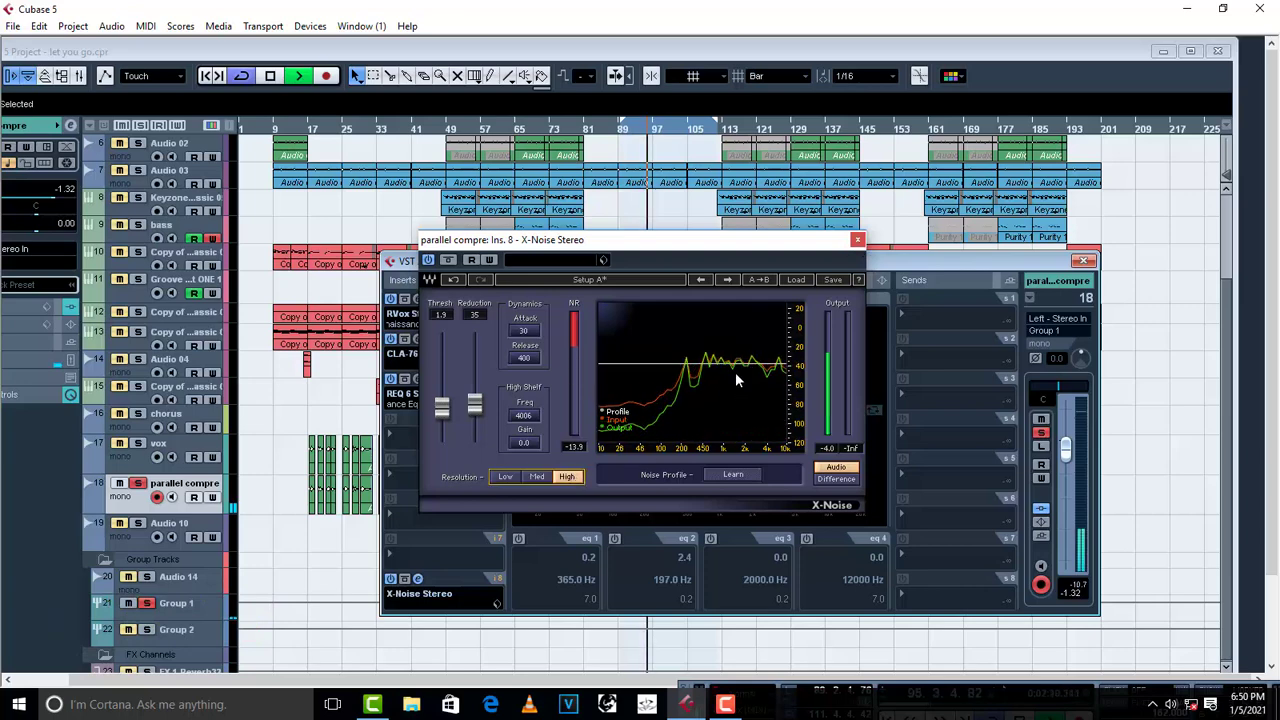
{"action": "left_click", "coordinate": [537, 476]}
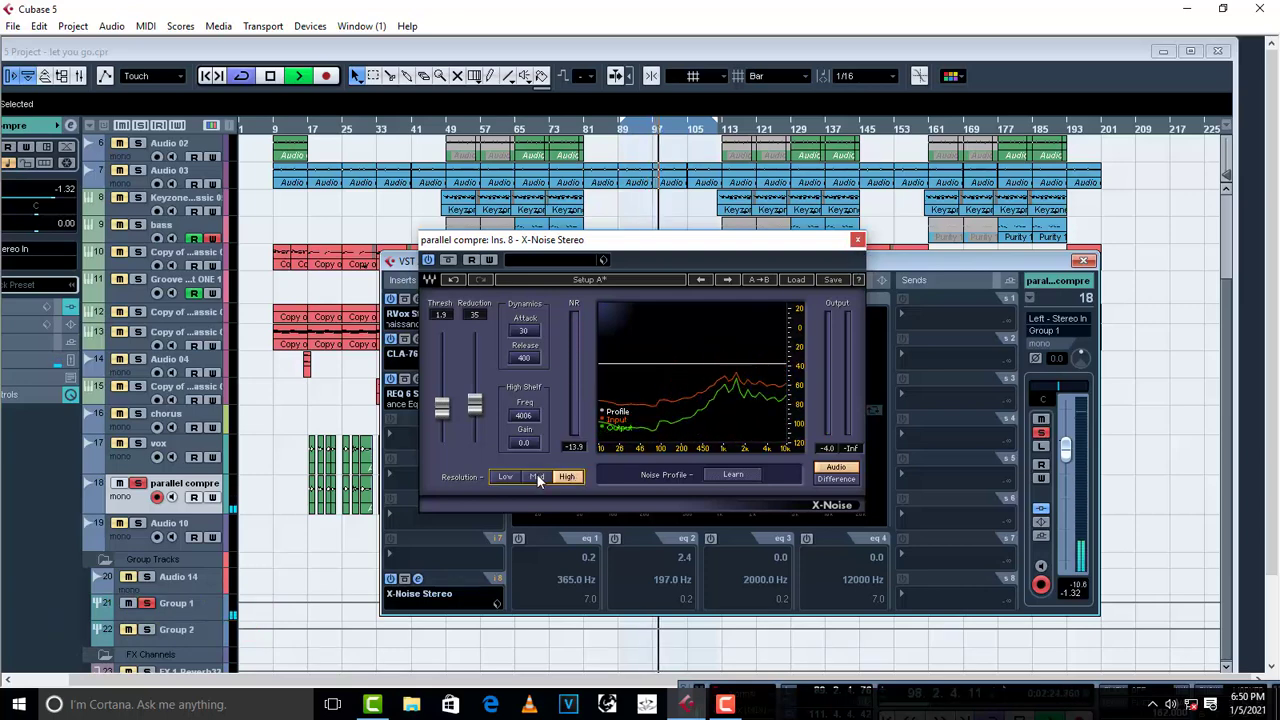
{"action": "left_click", "coordinate": [537, 477]}
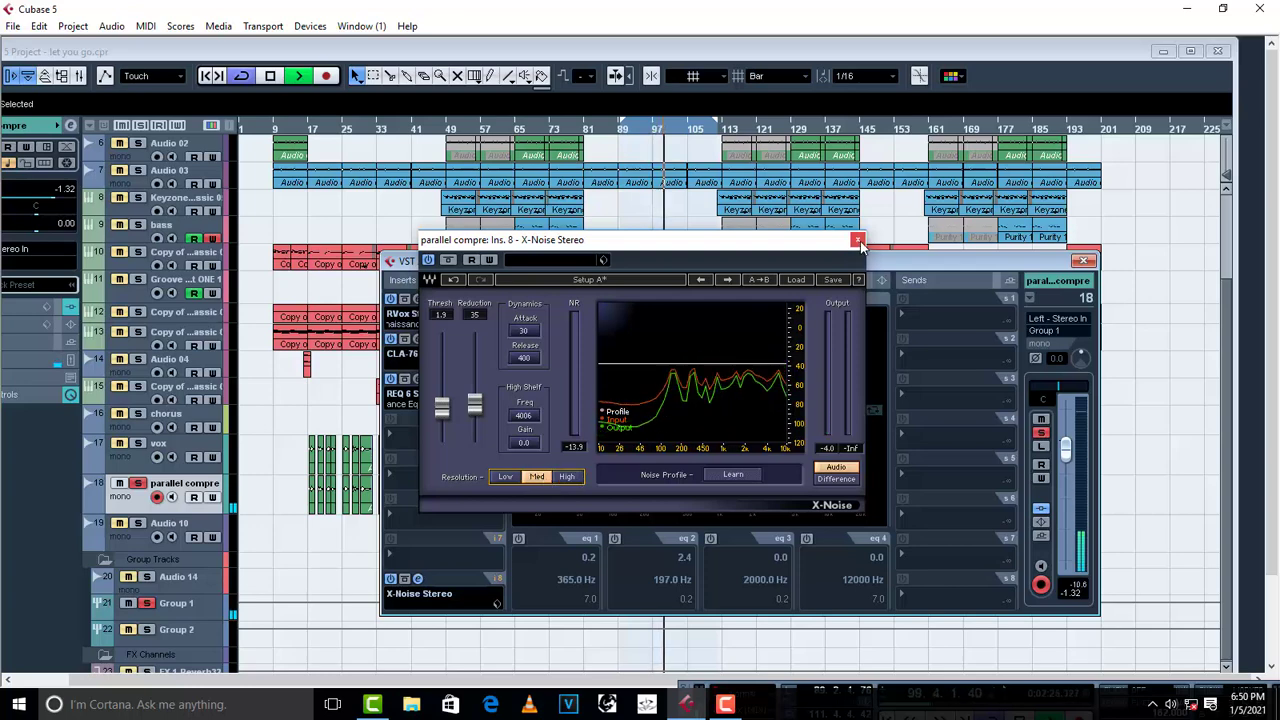
{"action": "left_click", "coordinate": [858, 241]}
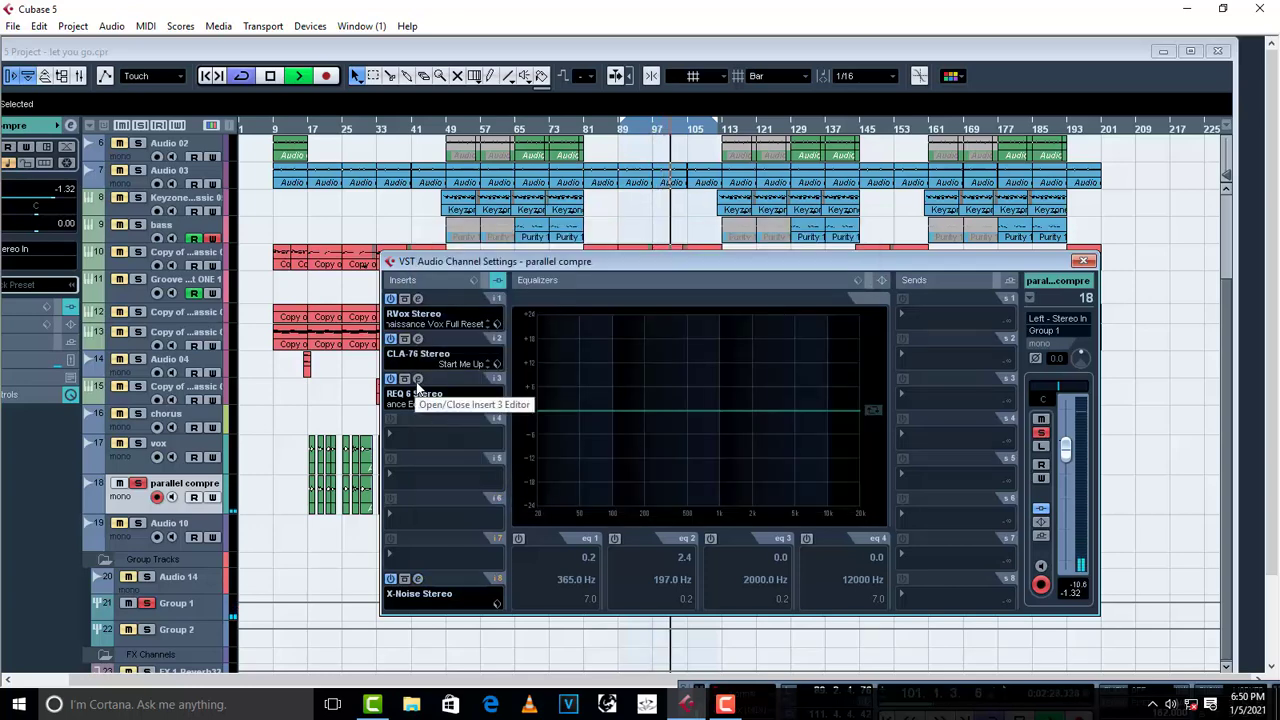
{"action": "left_click", "coordinate": [418, 578]}
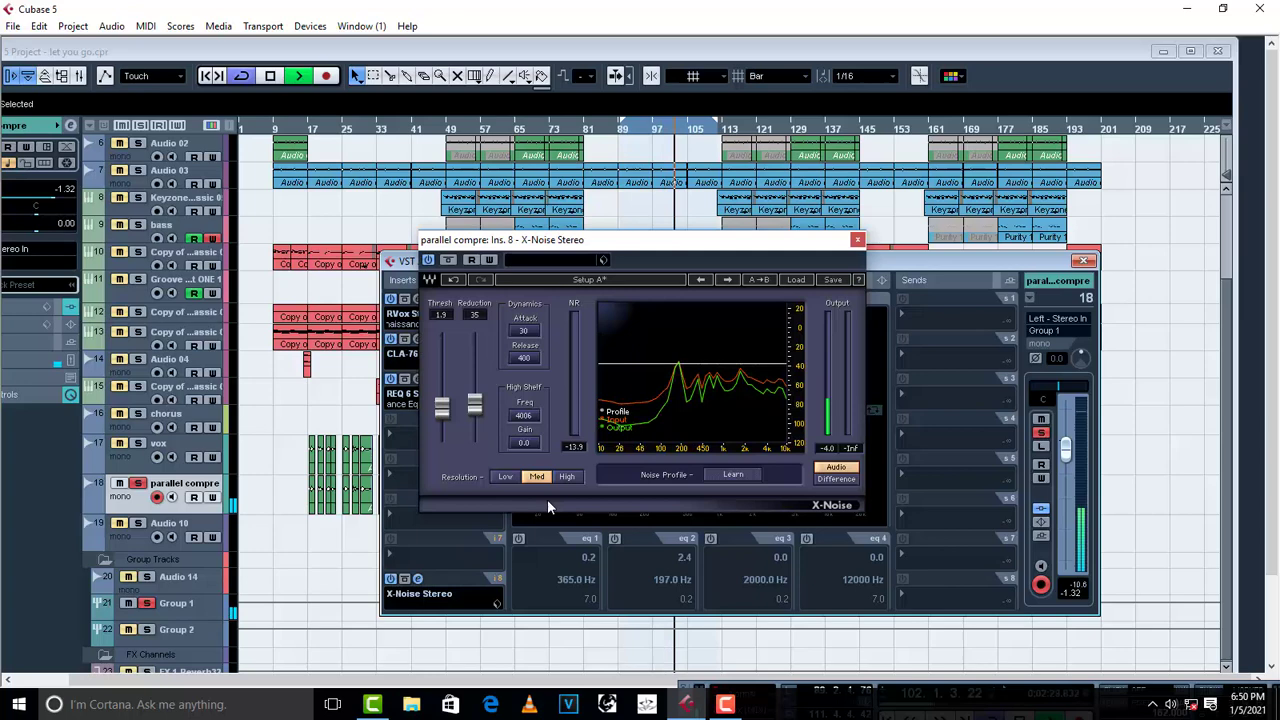
{"action": "left_click", "coordinate": [857, 240]}
- Raise the REQ 6 band 1 low-cut to about 3.1 kHz with gain -8.1 during playback, and nudge its frequency slightly lower after stopping
{"action": "left_click", "coordinate": [418, 378]}
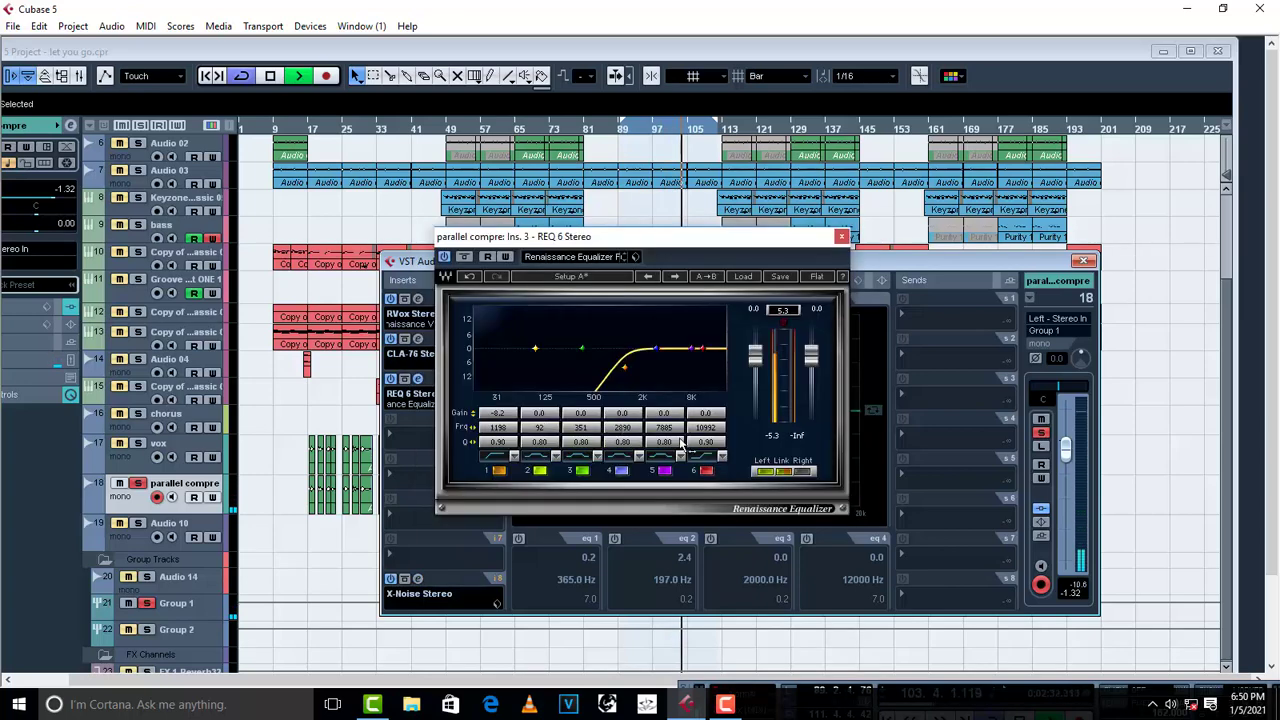
{"action": "left_click_drag", "start_coordinate": [623, 367], "coordinate": [658, 367]}
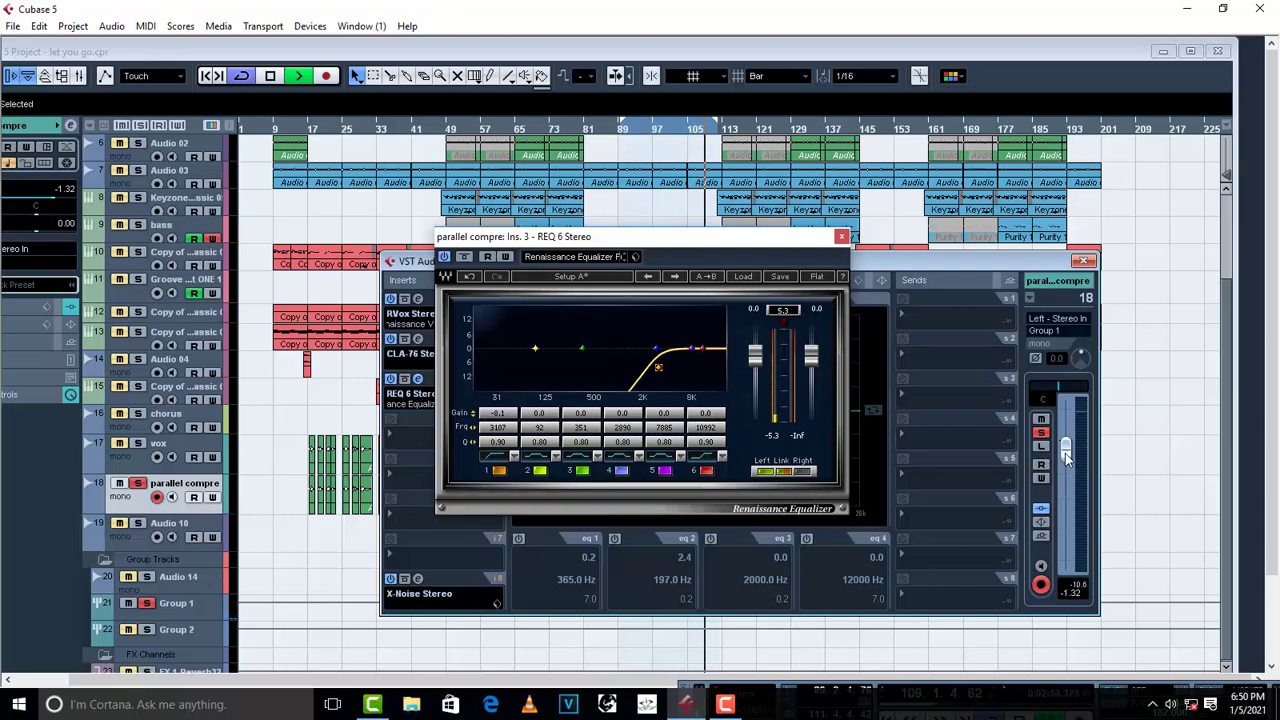
{"action": "key", "text": "space"}
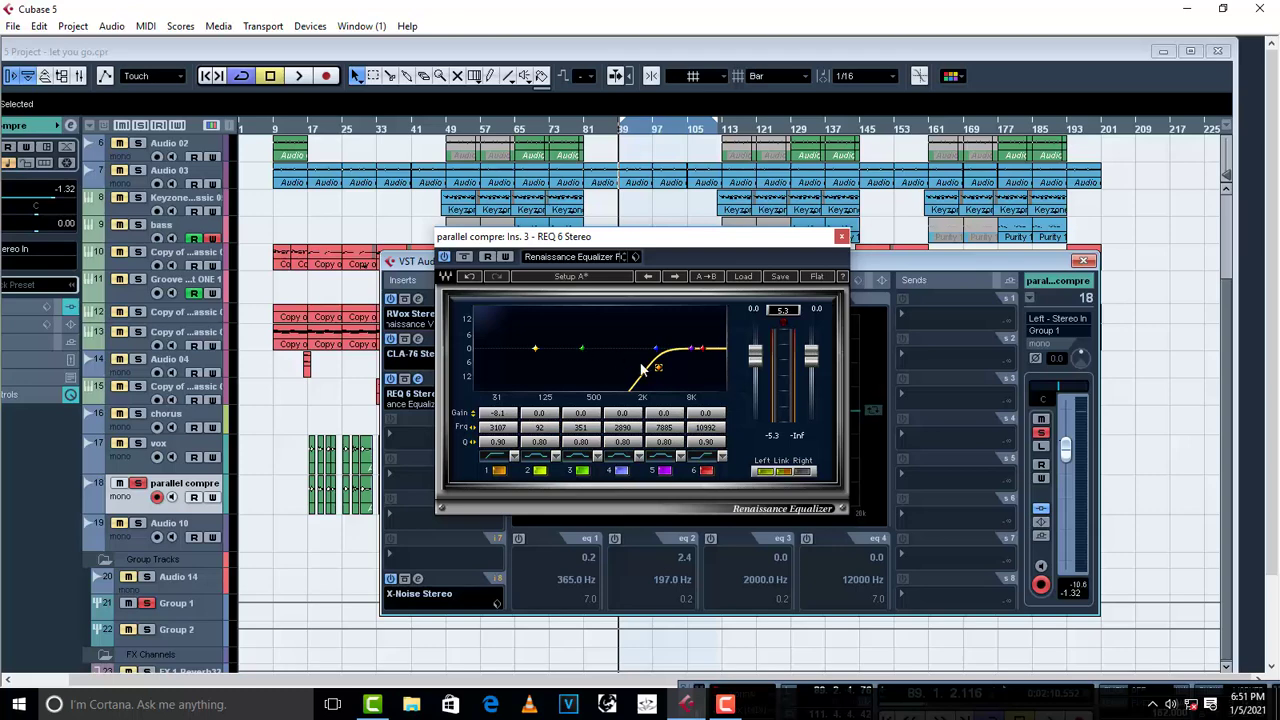
{"action": "mouse_move", "coordinate": [657, 373]}
{"action": "left_mouse_down"}
{"action": "mouse_move", "coordinate": [668, 368]}
{"action": "mouse_move", "coordinate": [651, 367]}
{"action": "left_mouse_up"}
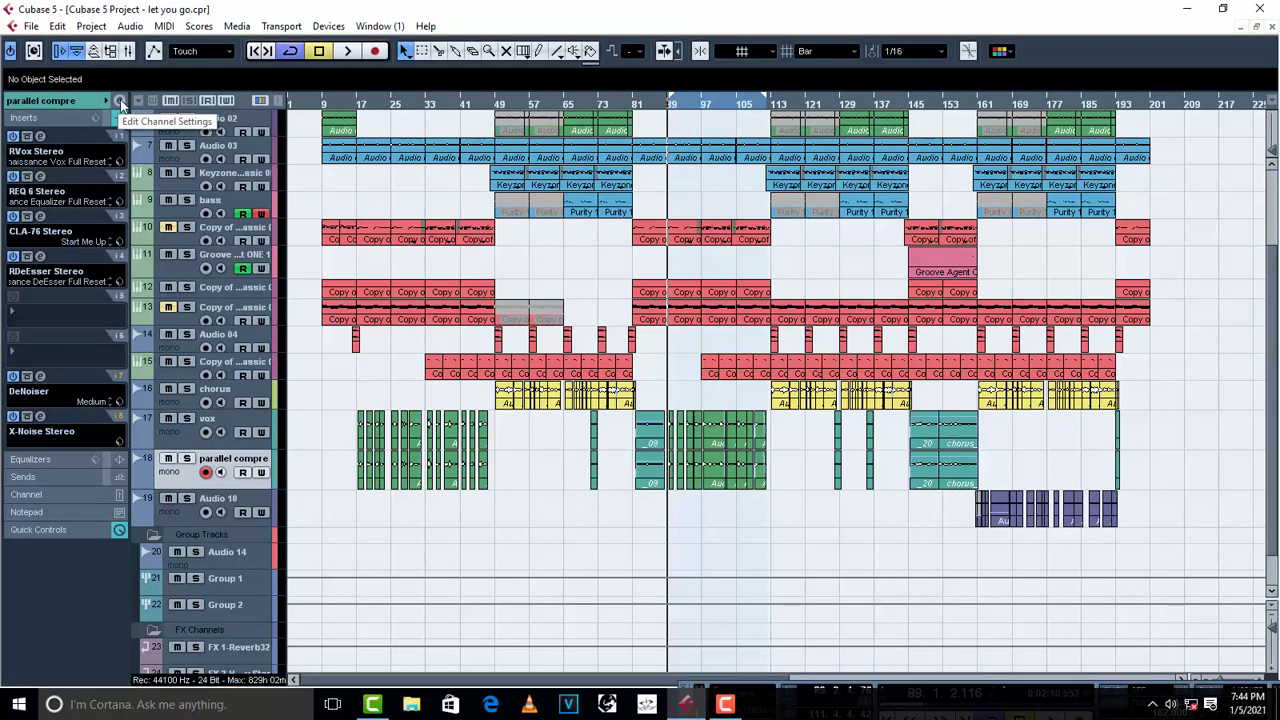
- Blend in the parallel compre track by raising its channel fader from silence to 0.64 while the loop plays
{"action": "left_click", "coordinate": [121, 104]}
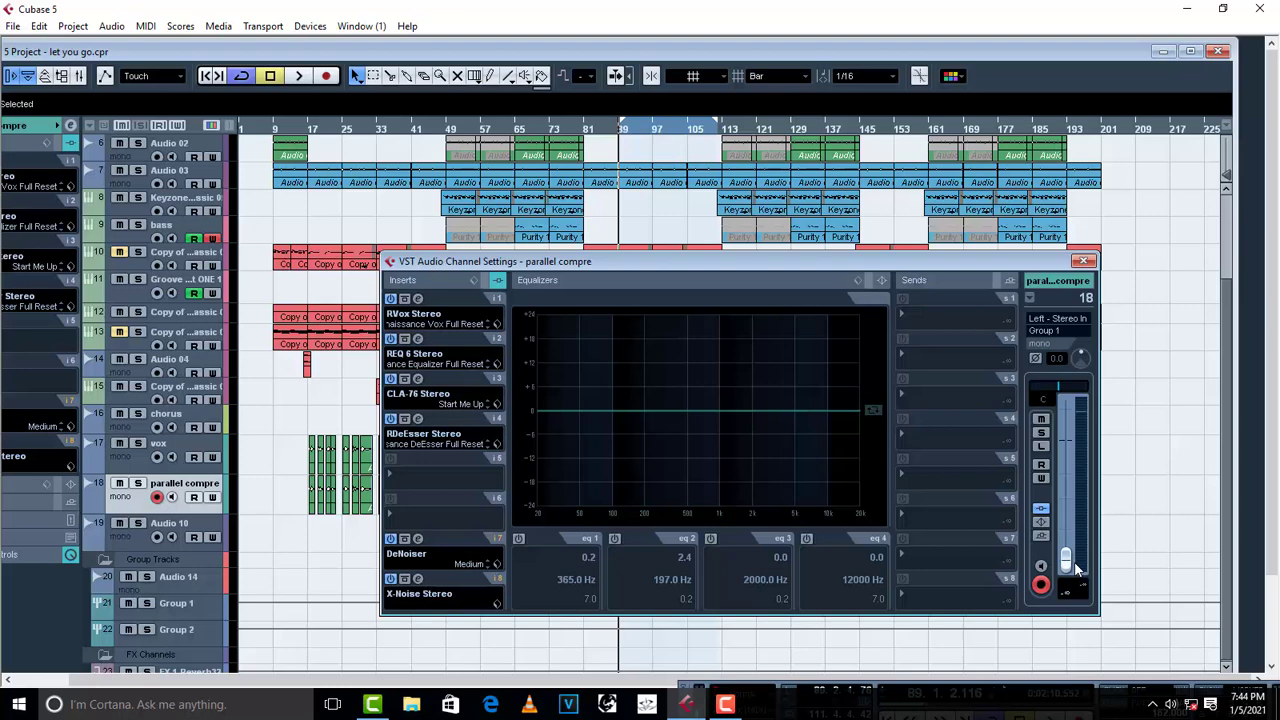
{"action": "key", "text": "space"}
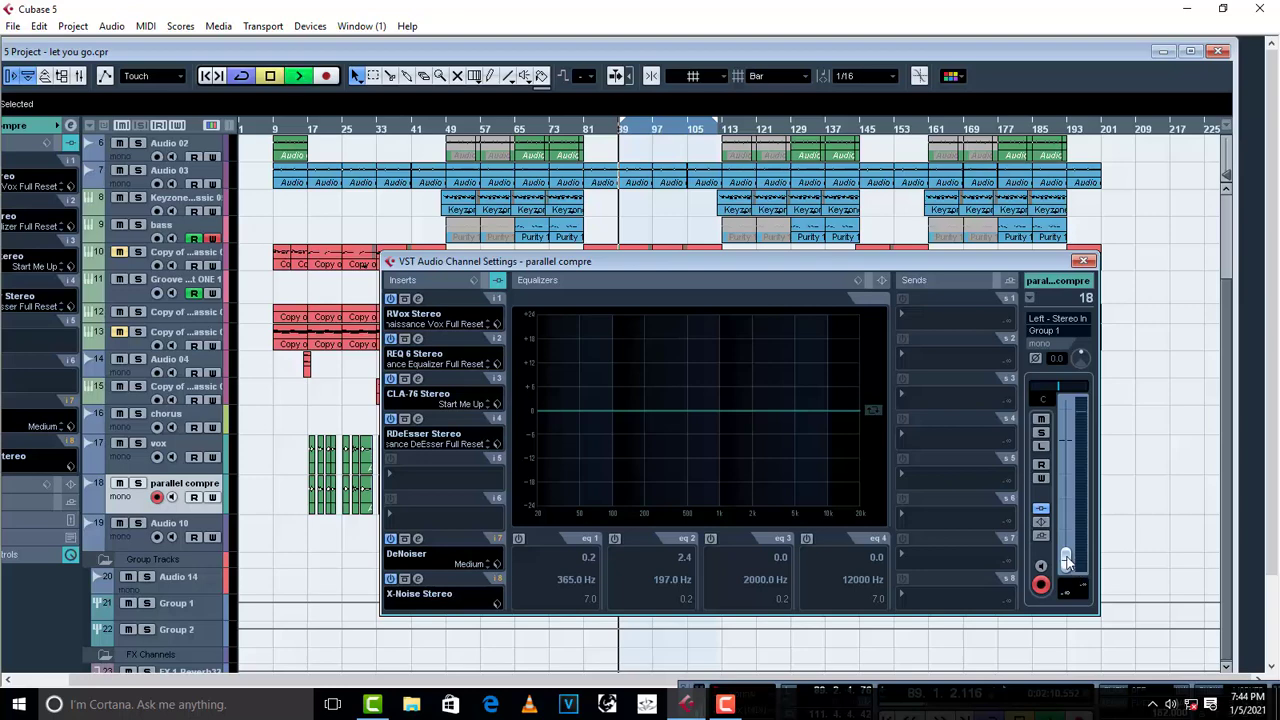
{"action": "left_click_drag", "start_coordinate": [1068, 567], "coordinate": [1068, 553]}
{"action": "scroll", "coordinate": [1068, 553], "scroll_direction": "up", "scroll_amount": 5}
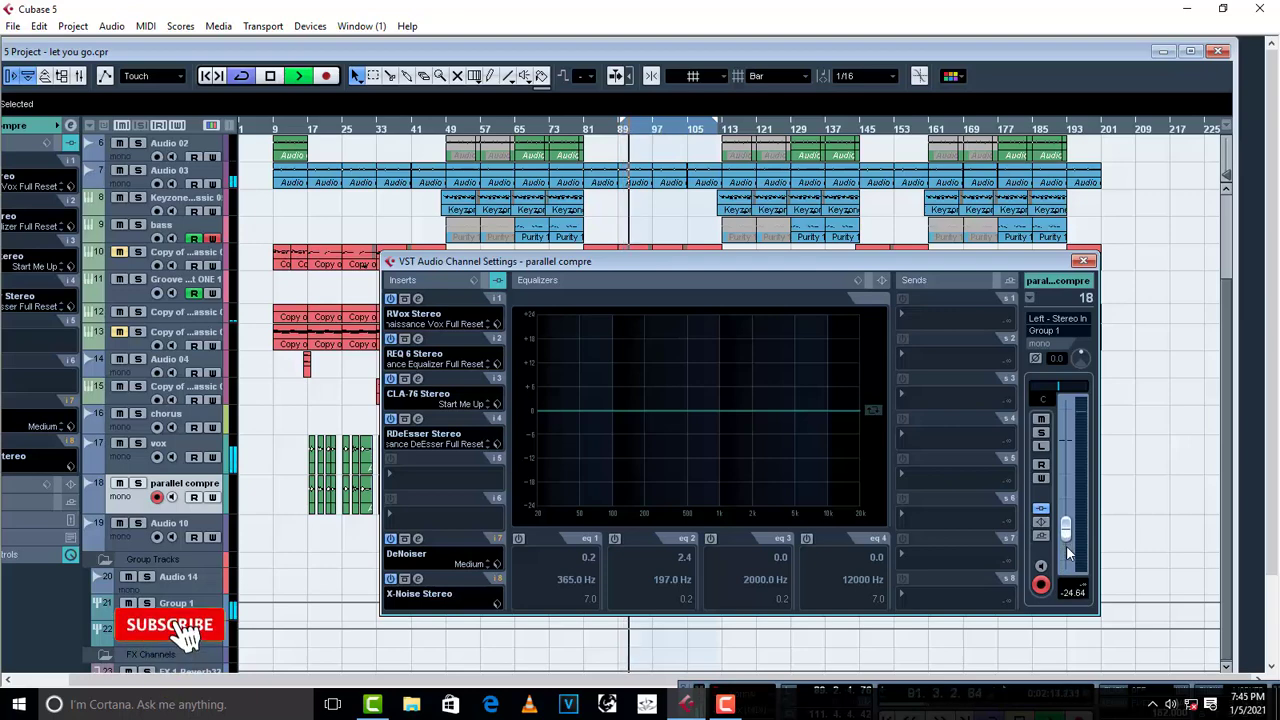
{"action": "scroll", "coordinate": [1068, 553], "scroll_direction": "up", "scroll_amount": 5}
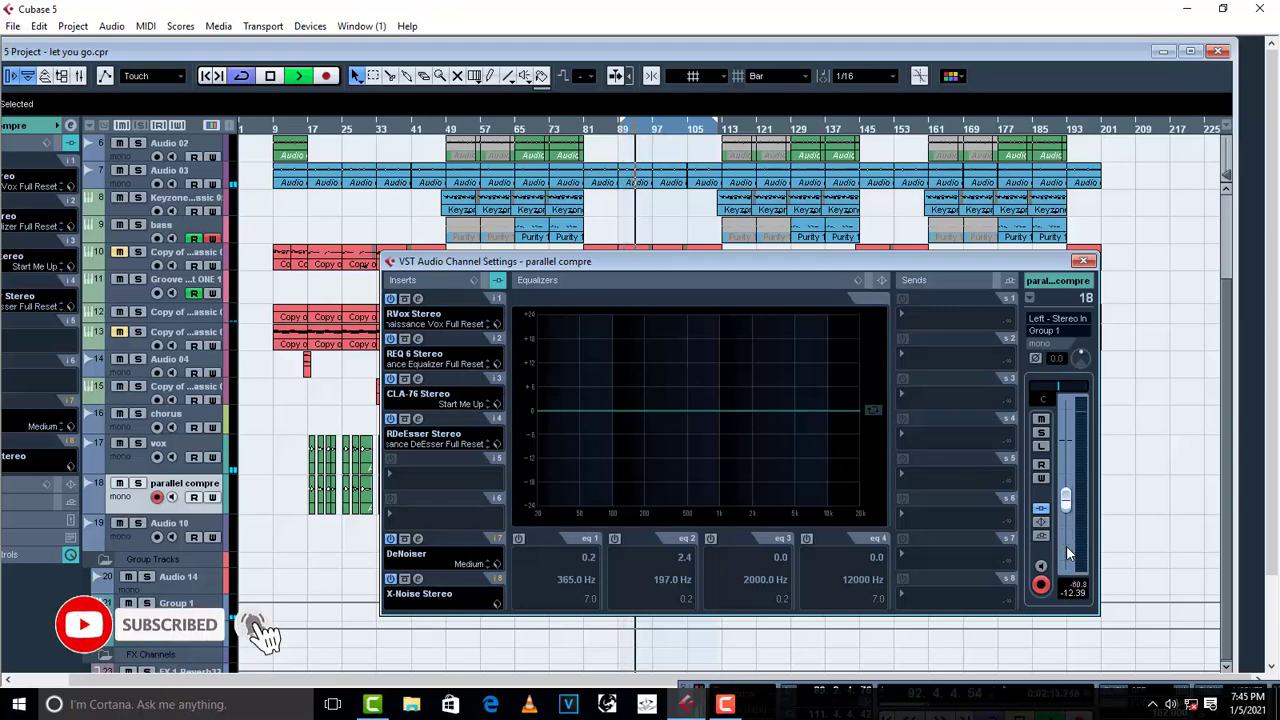
{"action": "scroll", "coordinate": [1068, 553], "scroll_direction": "up", "scroll_amount": 7}
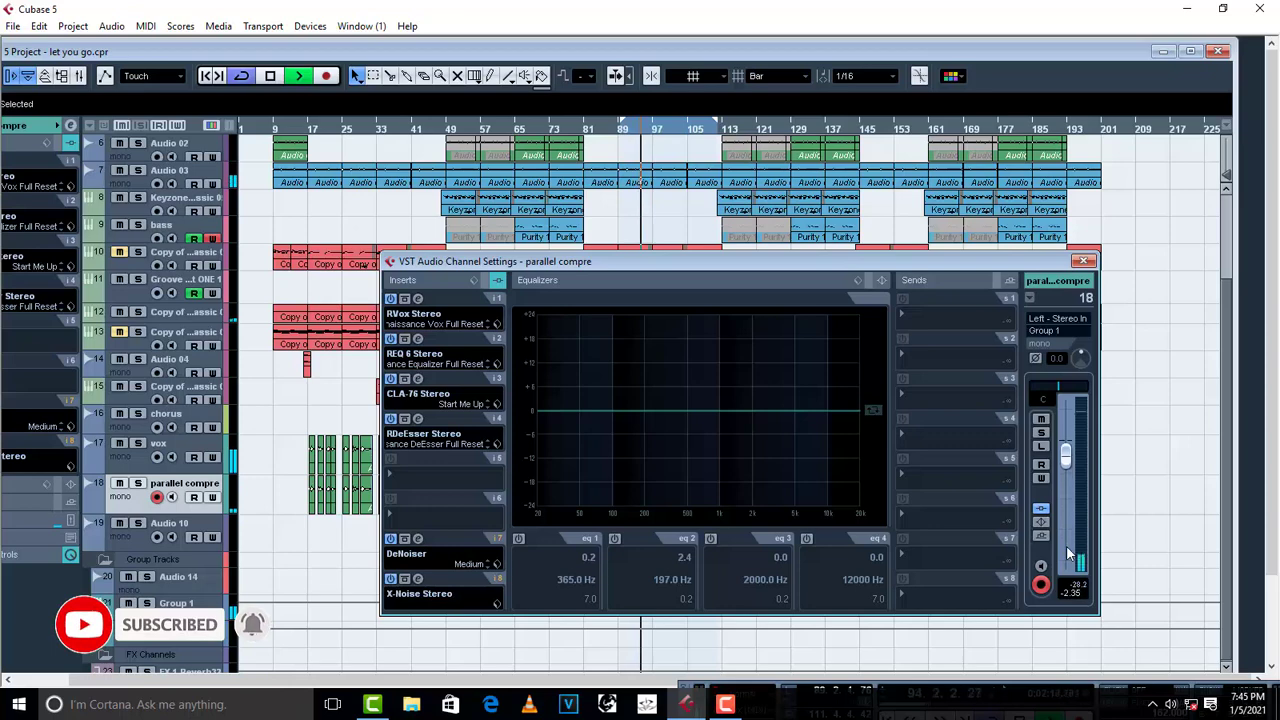
{"action": "scroll", "coordinate": [1068, 553], "scroll_direction": "up", "scroll_amount": 2}
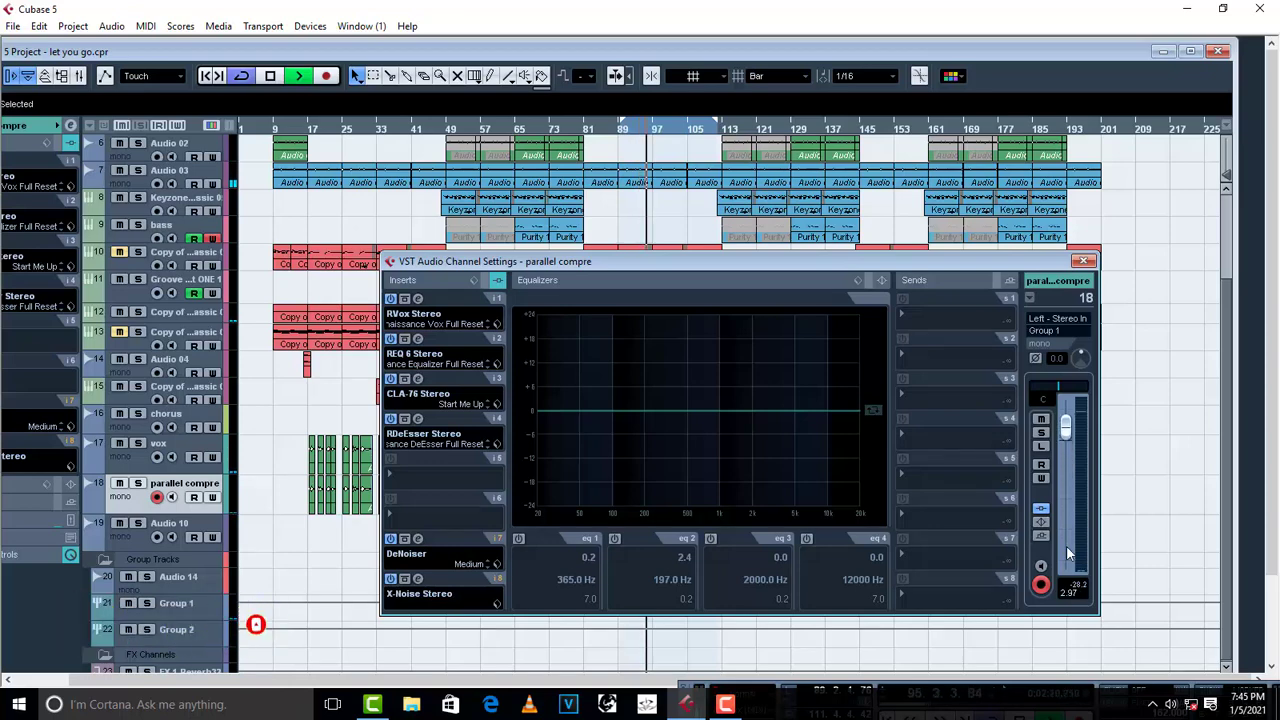
{"action": "scroll", "coordinate": [1068, 553], "scroll_direction": "down", "scroll_amount": 2}
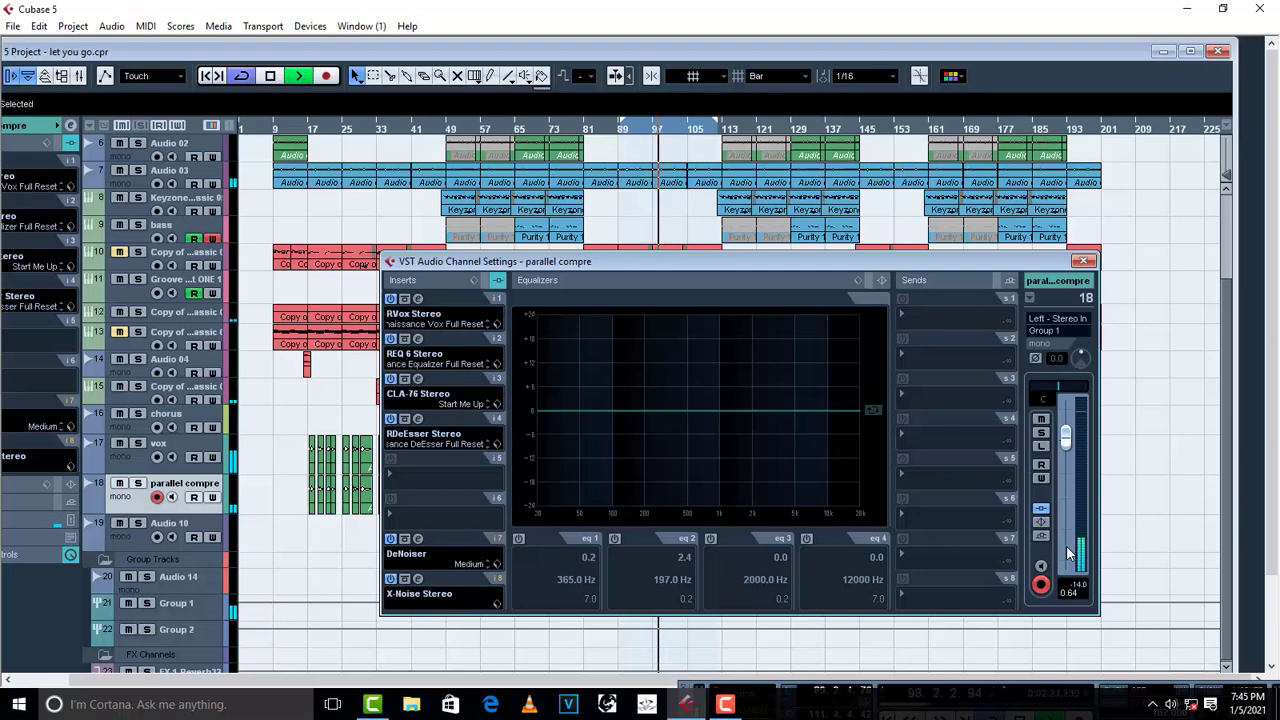
{"action": "left_click", "coordinate": [1084, 262]}
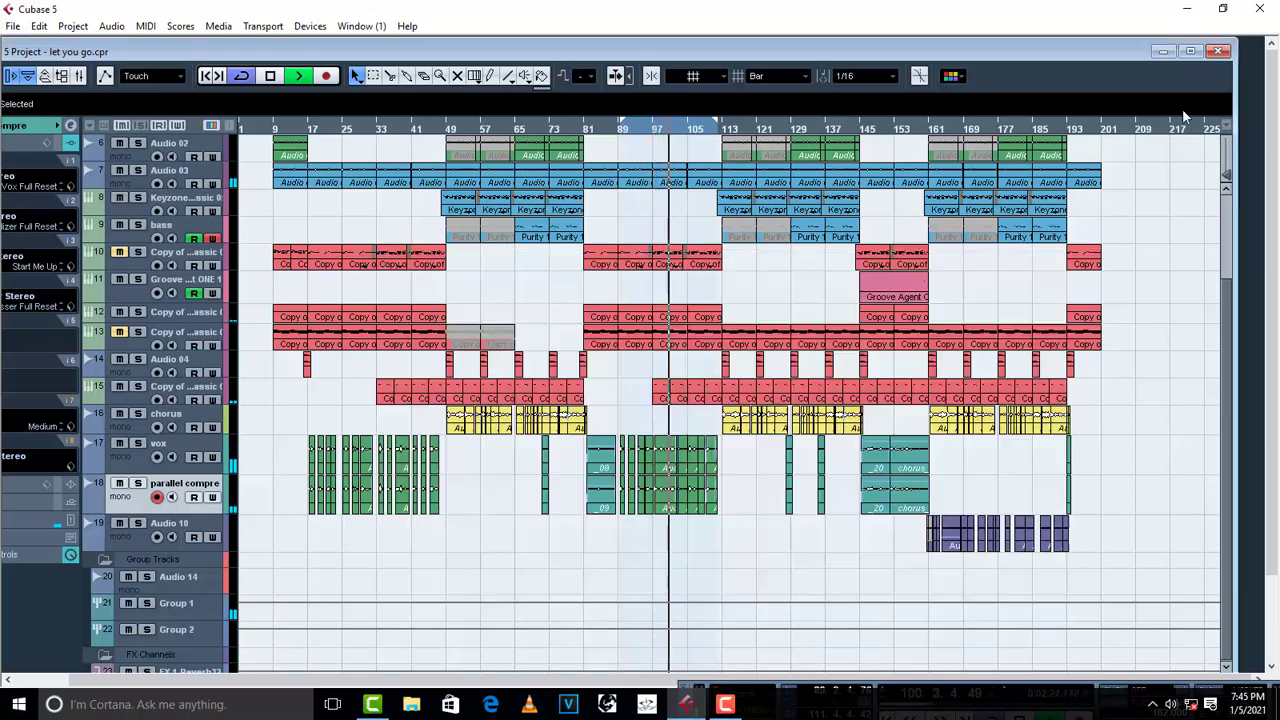
- Maximize the project window and compare the loop with the parallel compre track muted and unmuted
{"action": "left_click", "coordinate": [1190, 51]}
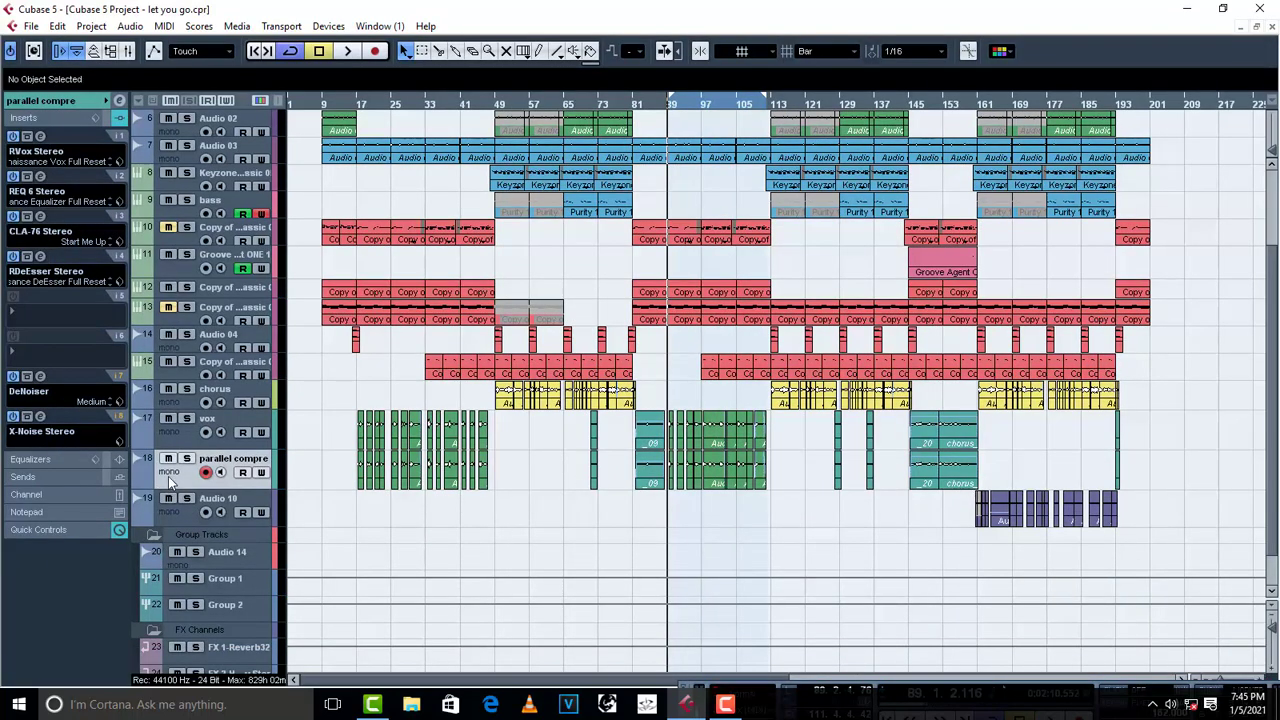
{"action": "key", "text": "space"}
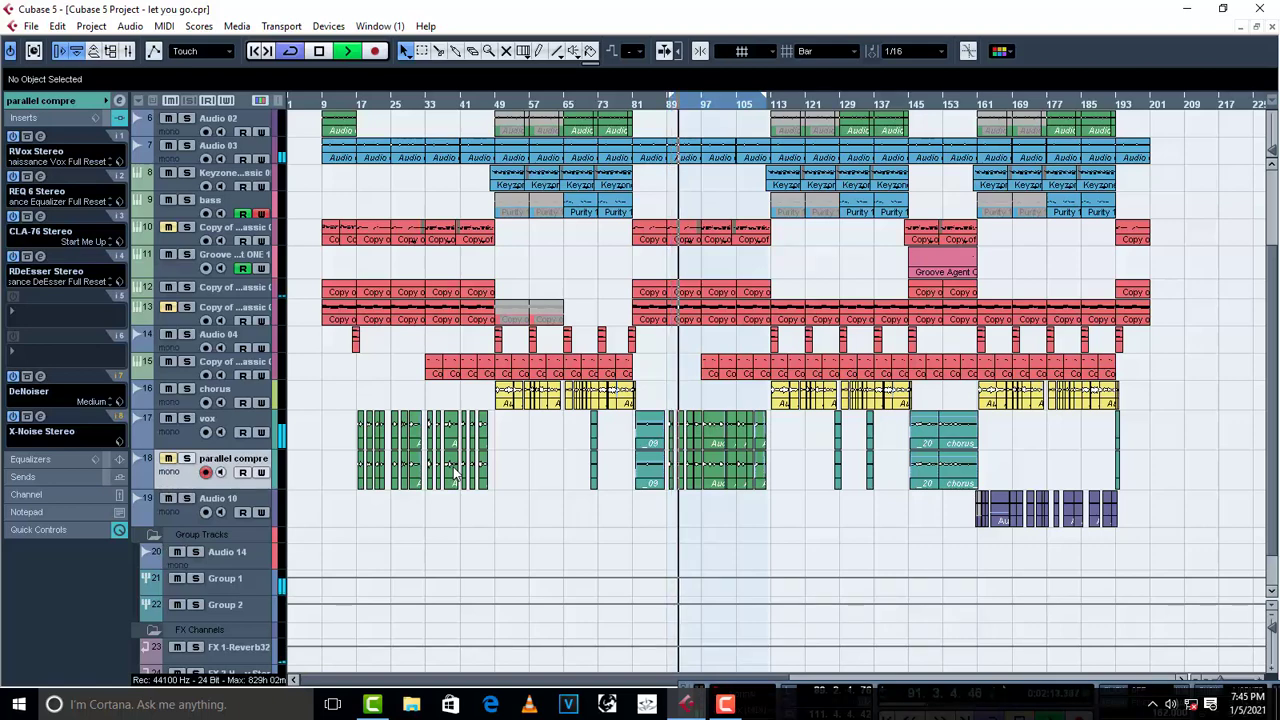
{"action": "key", "text": "space"}
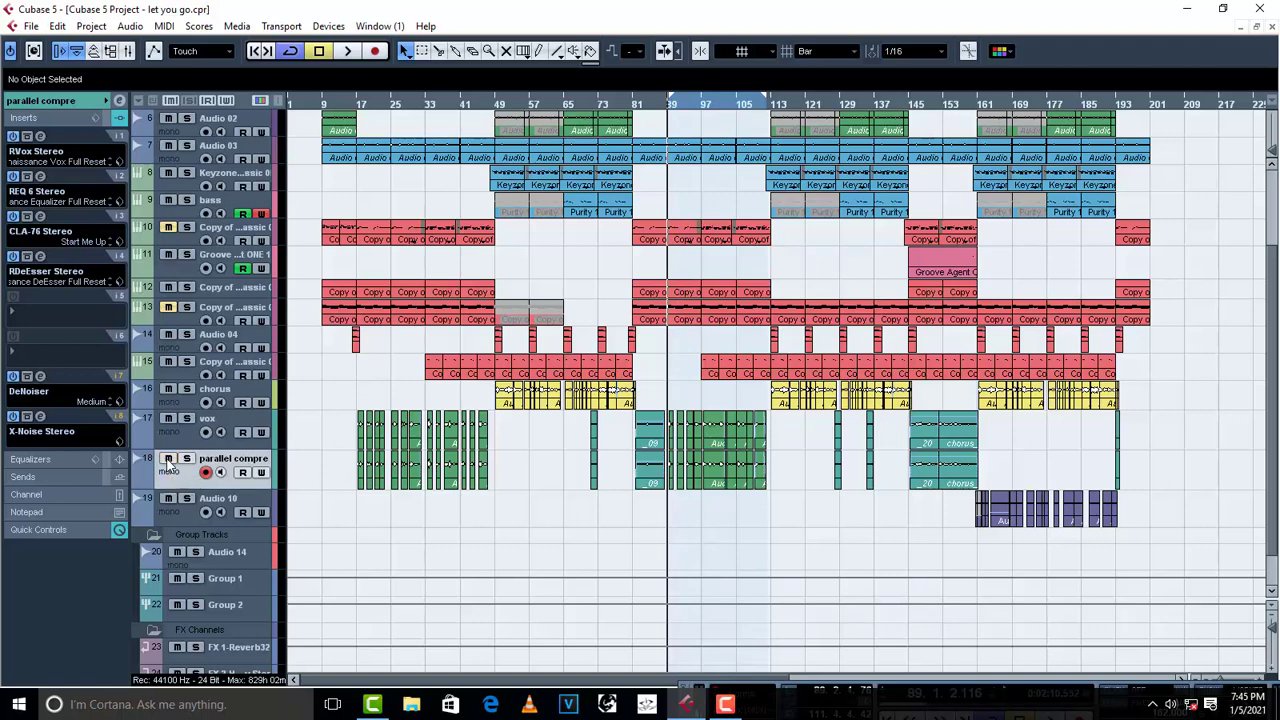
{"action": "key", "text": "space"}
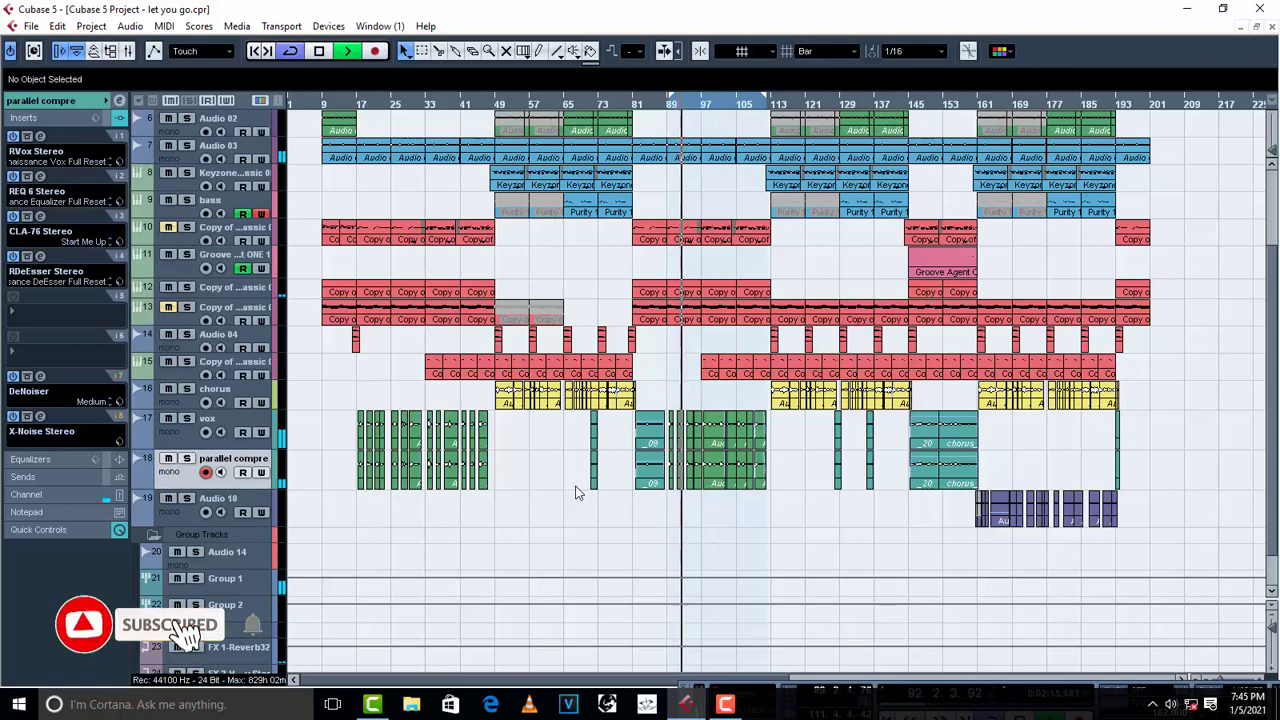
{"action": "key", "text": "space"}
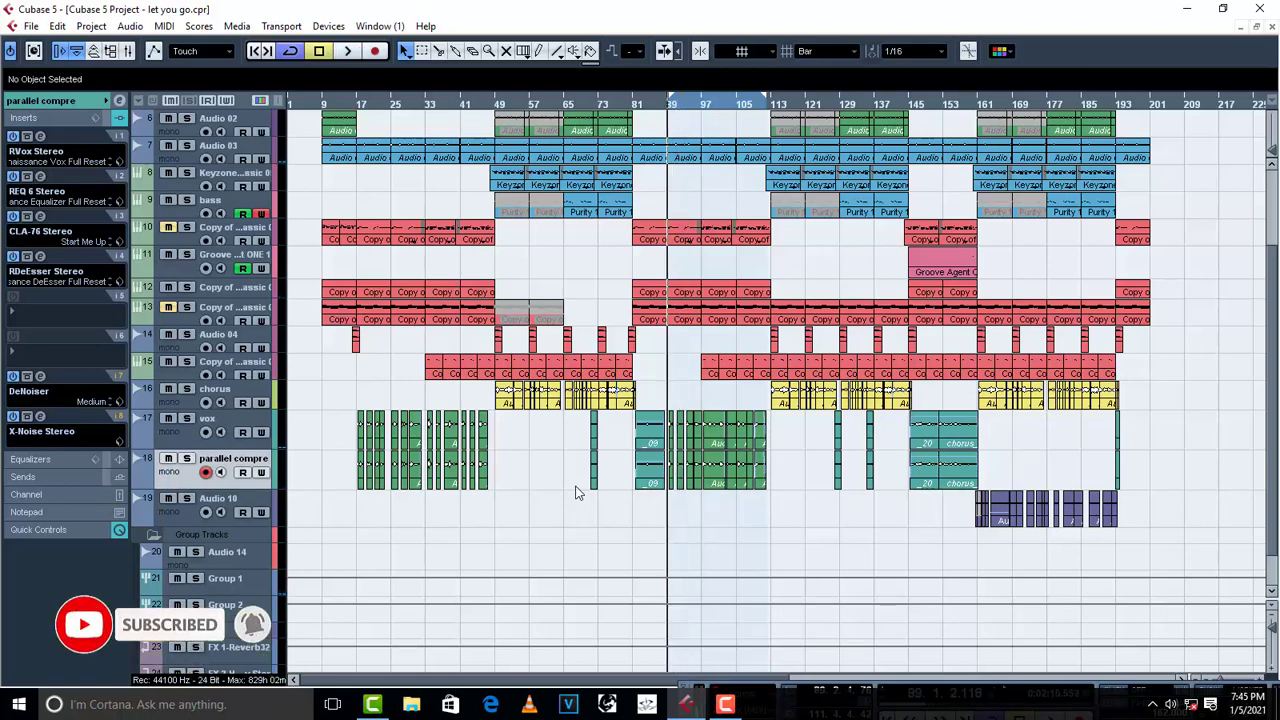